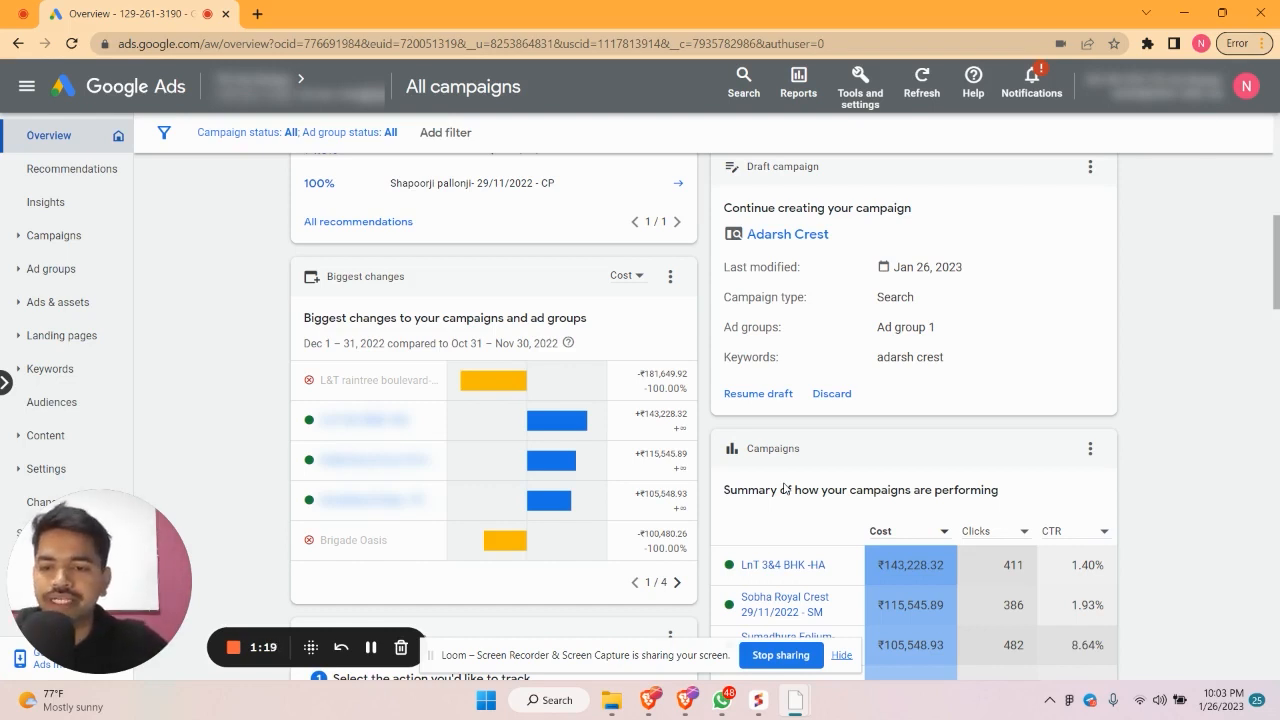
# Start a brand-new campaign from the + New campaign menu to reach the objective choices
pyautogui.scroll(6, 786, 489)
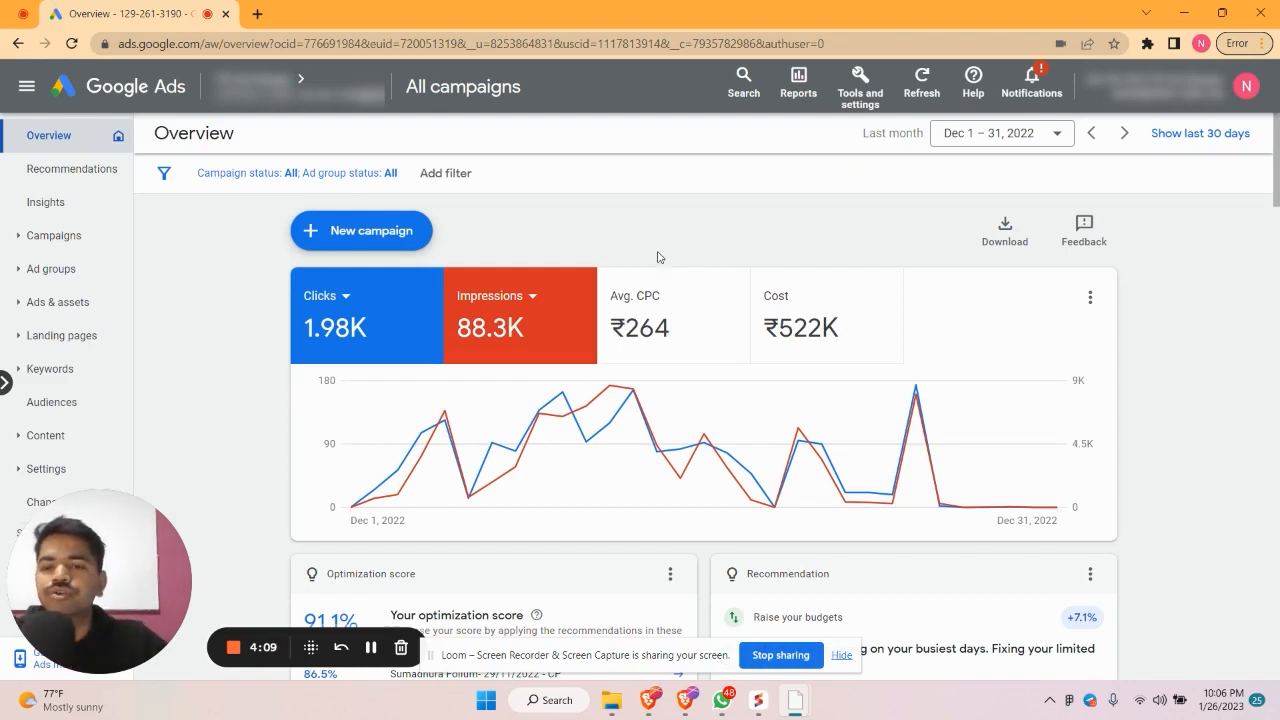
pyautogui.click(346, 235)
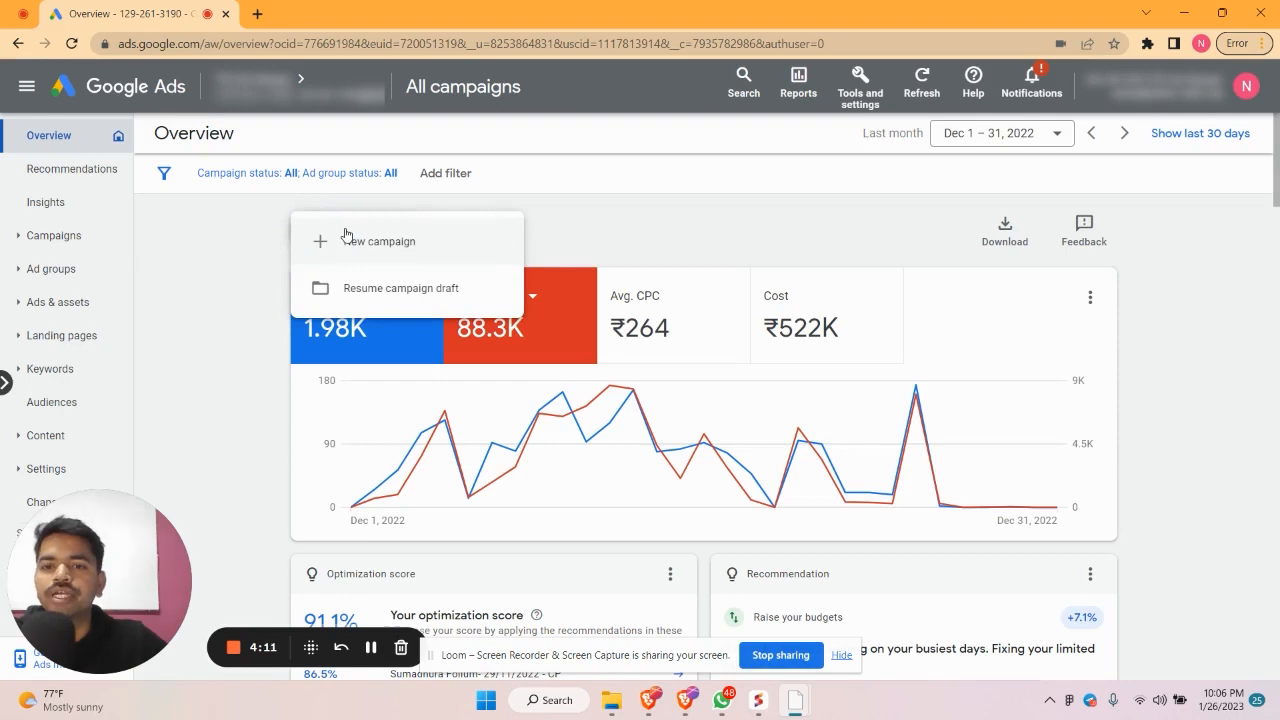
pyautogui.click(346, 240)
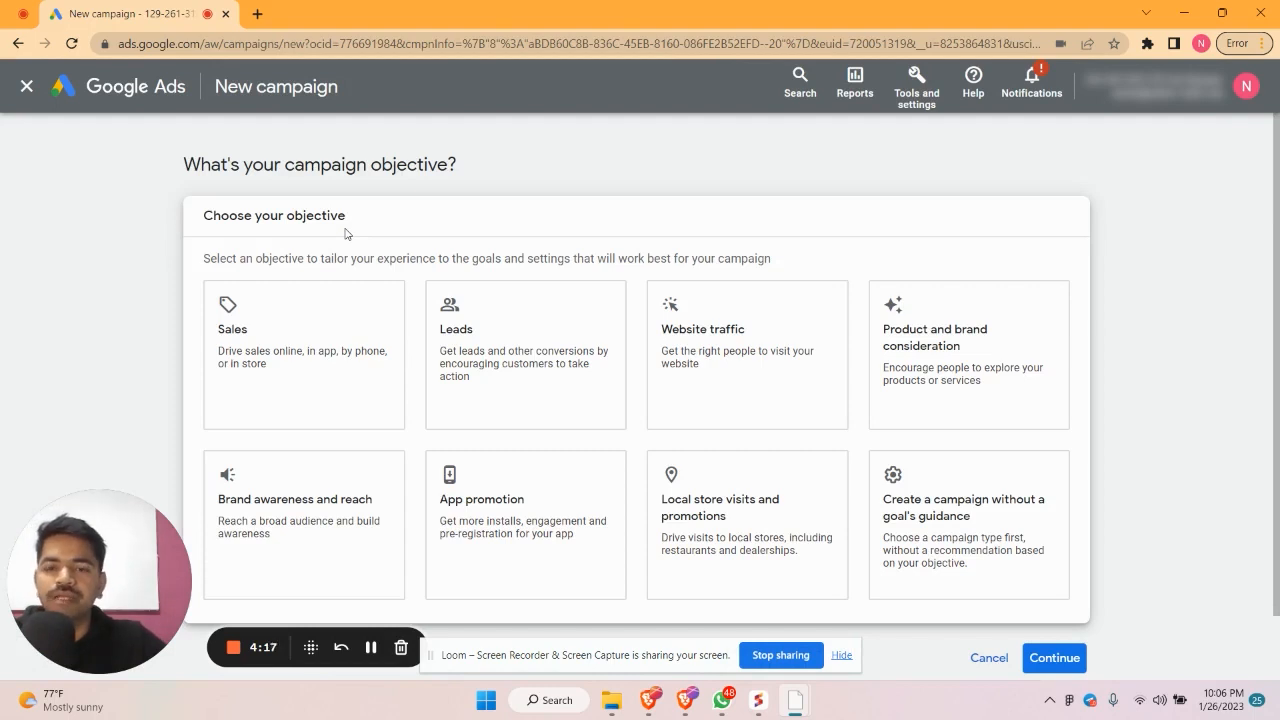
pyautogui.scroll(-1, 346, 238)
pyautogui.click(345, 240)
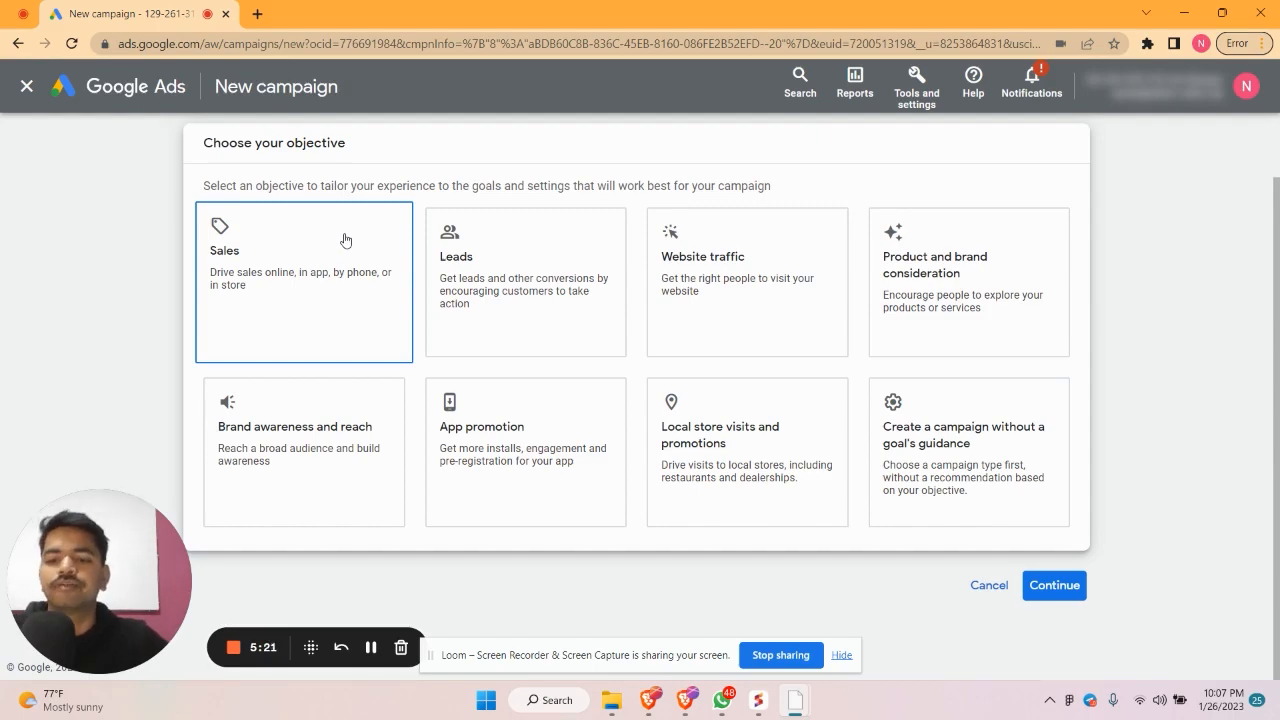
# Choose the Leads objective and the Search campaign type, creating Leads-Search-97
pyautogui.click(514, 263)
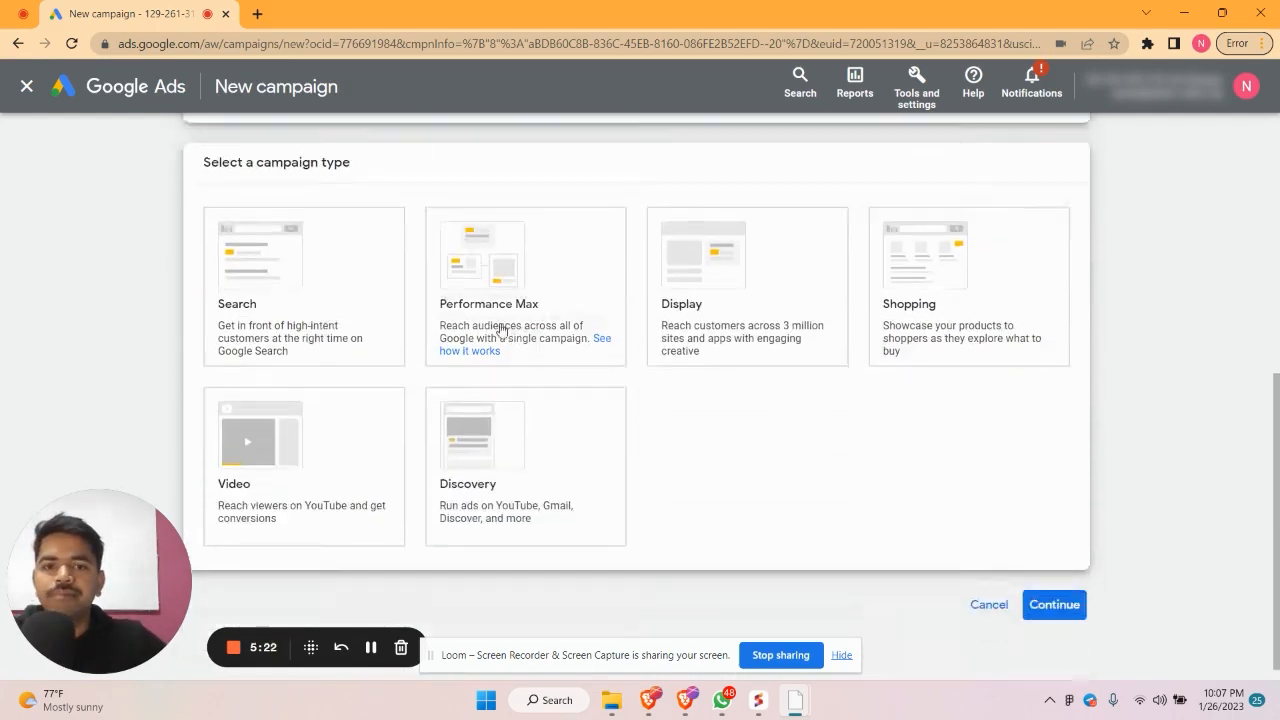
pyautogui.click(370, 332)
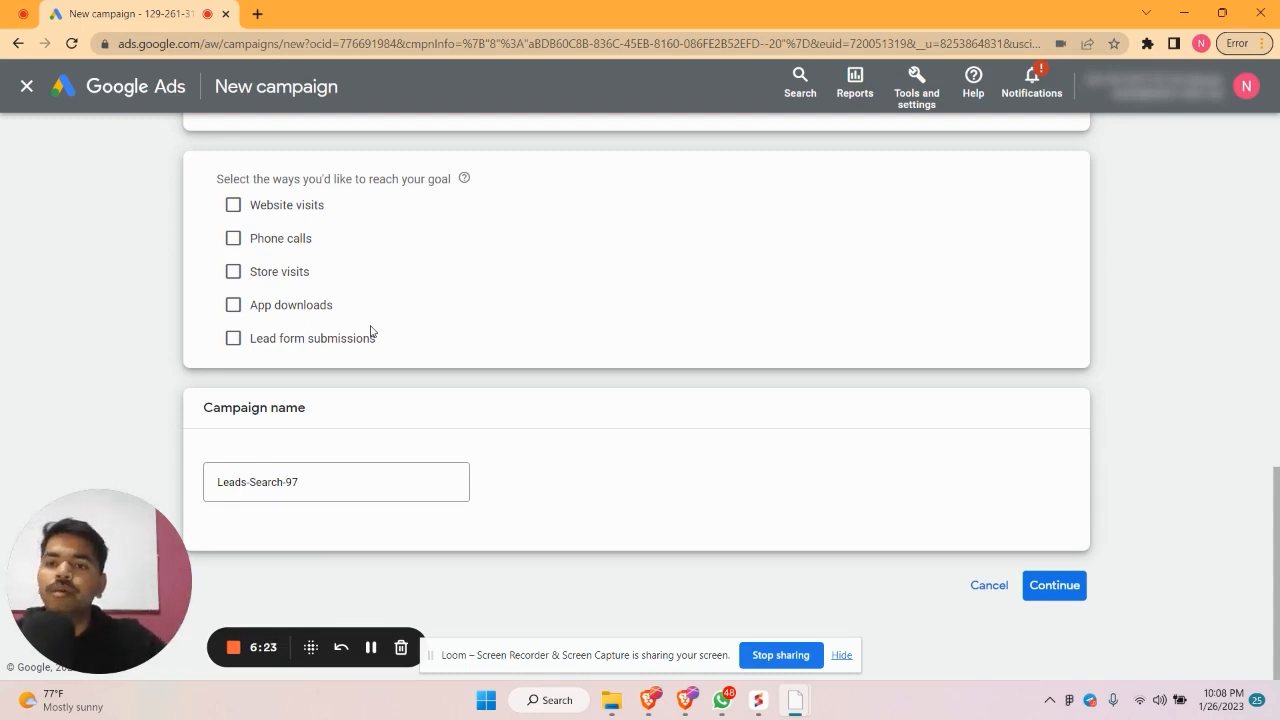
# Enable Website visits with proket.in as the business website
pyautogui.click(233, 205)
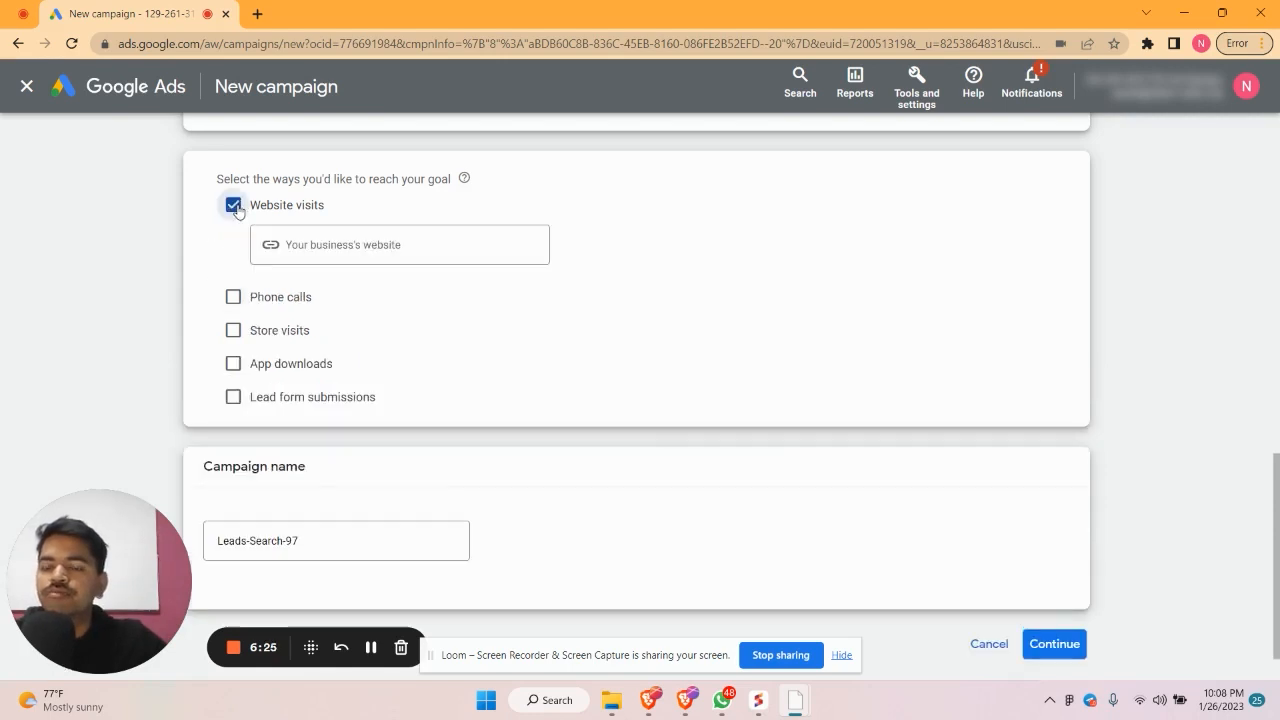
pyautogui.click(312, 241)
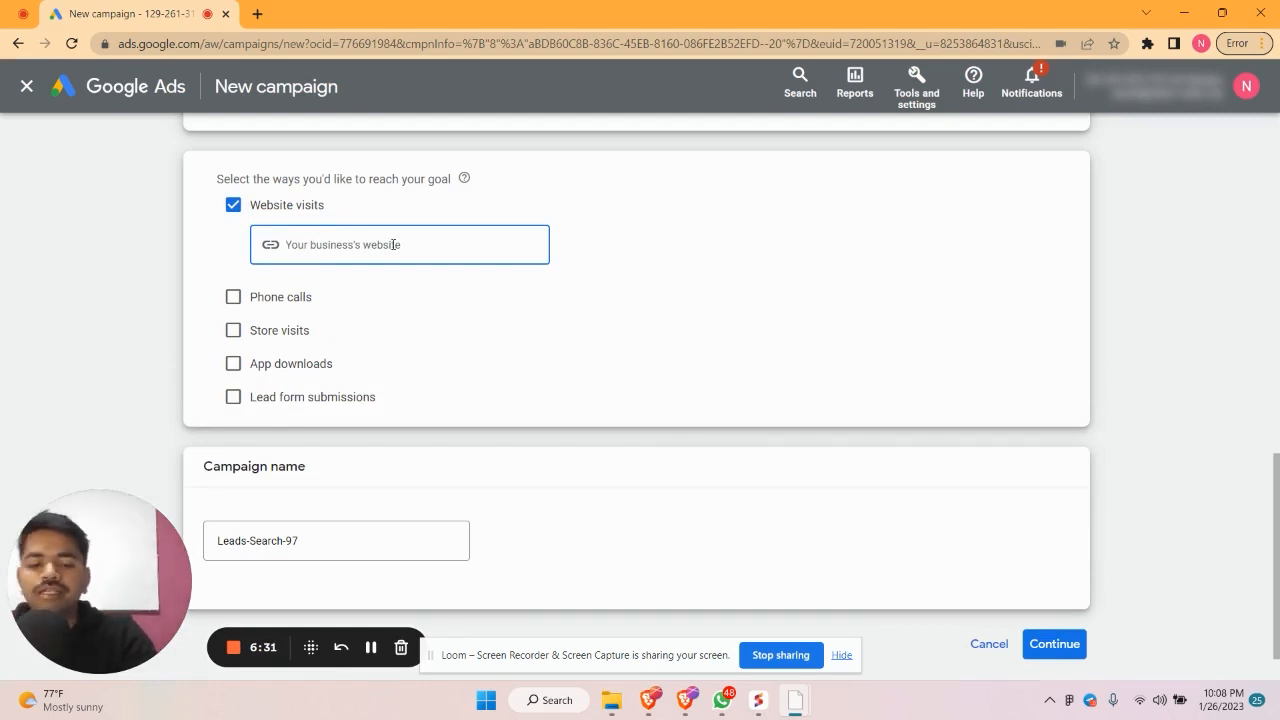
pyautogui.write('proket')
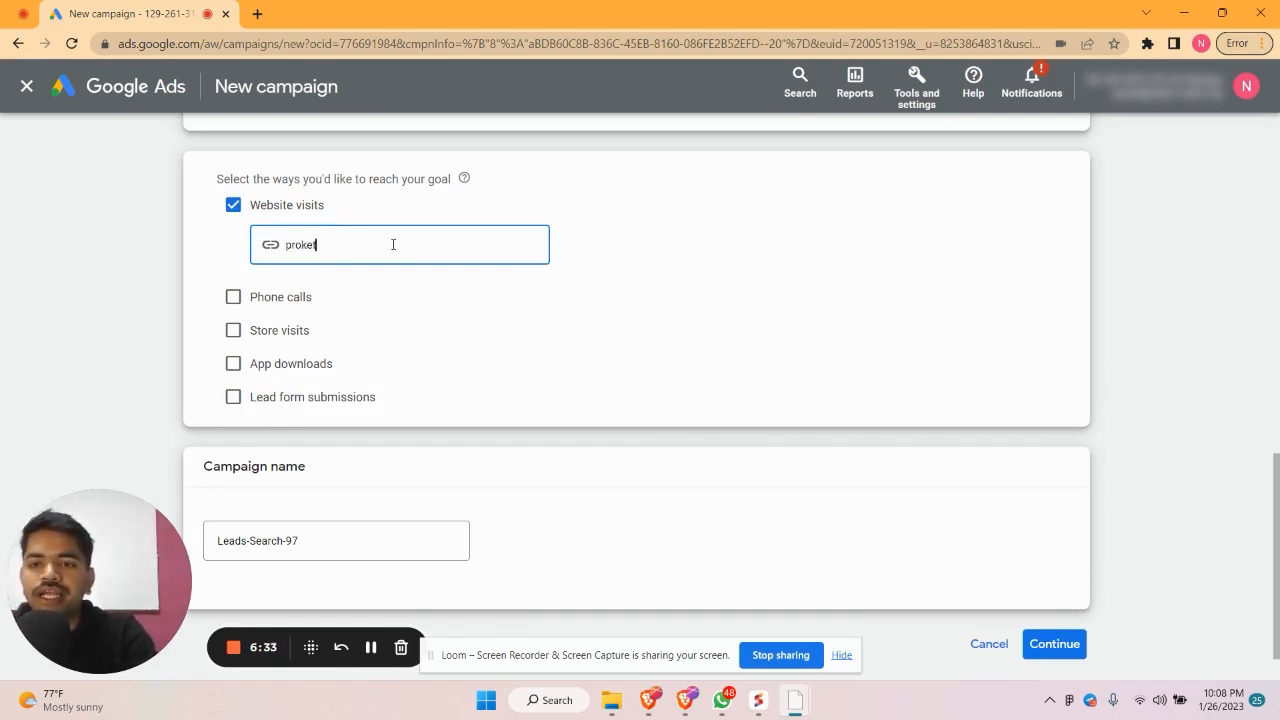
pyautogui.write('.in')
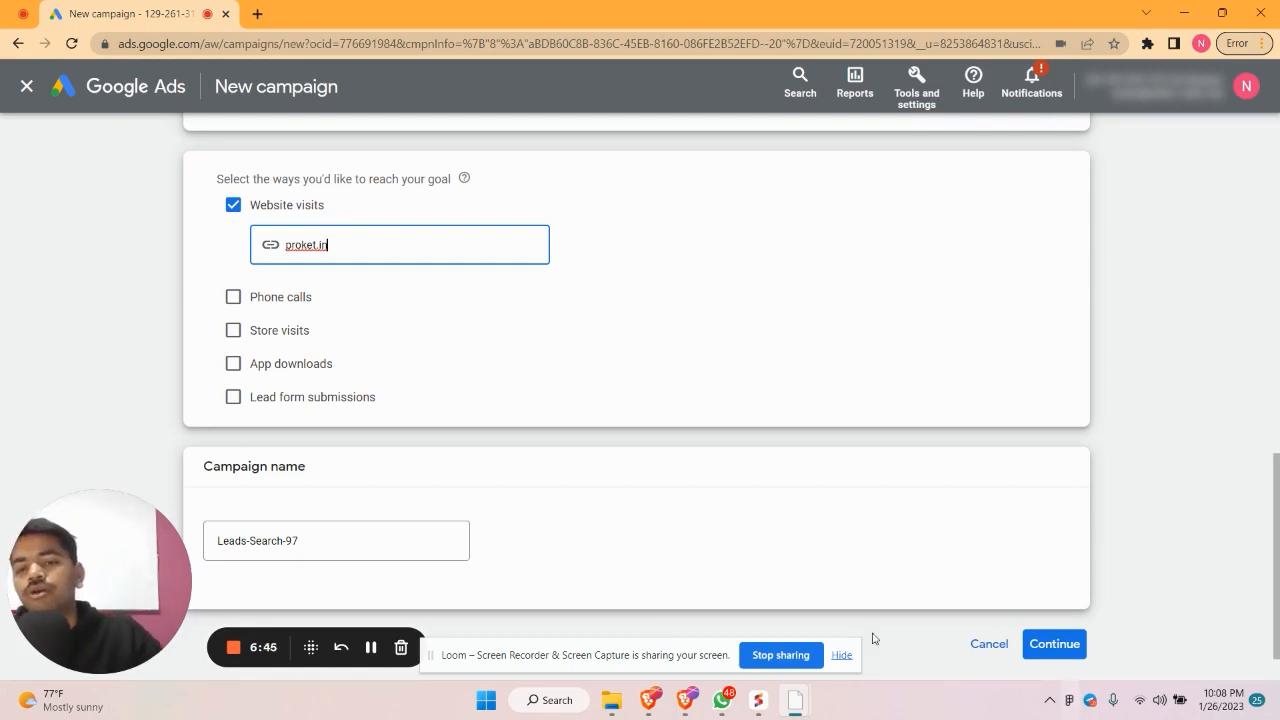
# Enable Phone calls with India as the country and enter the business phone number
pyautogui.click(233, 297)
pyautogui.click(357, 343)
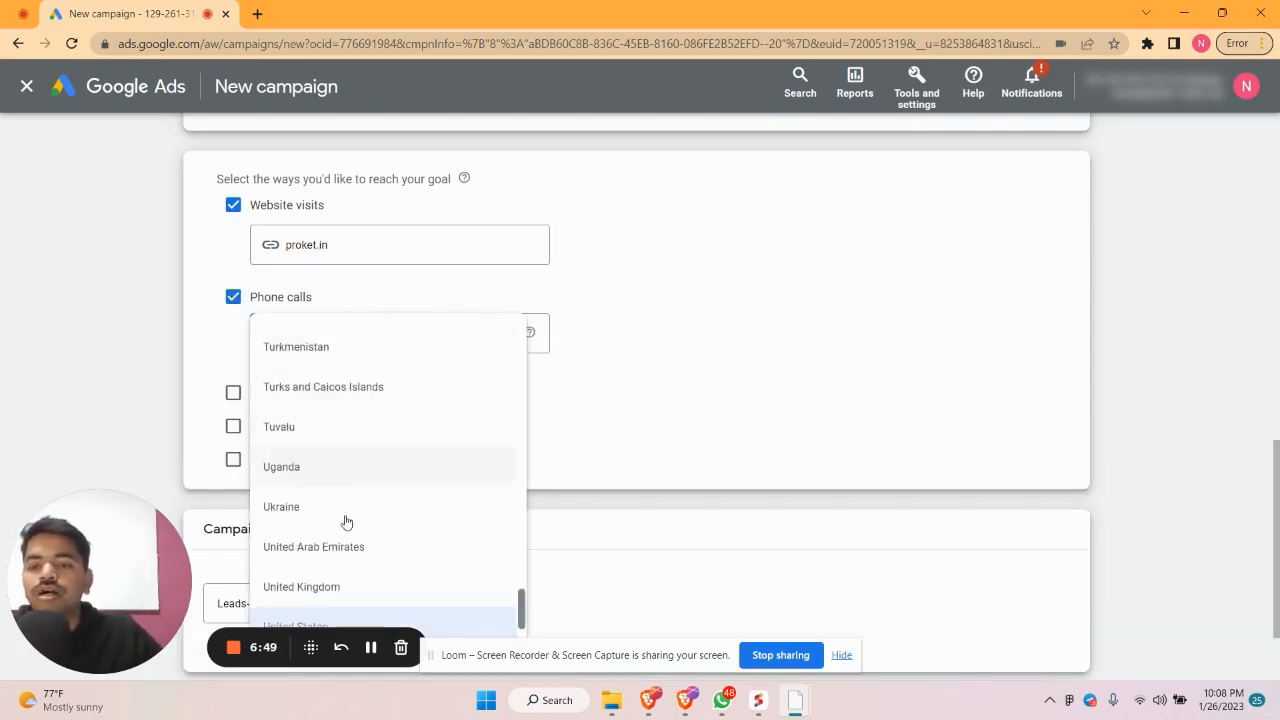
pyautogui.scroll(5, 343, 535)
pyautogui.scroll(15, 343, 540)
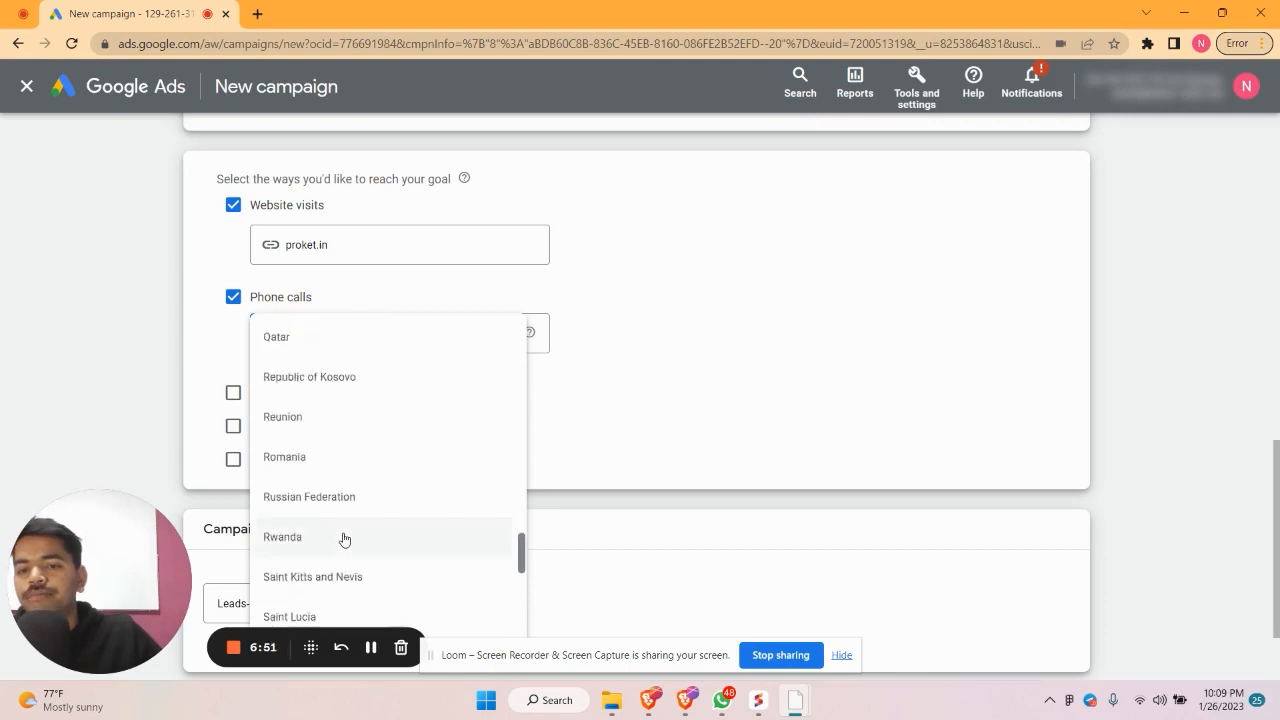
pyautogui.scroll(20, 343, 540)
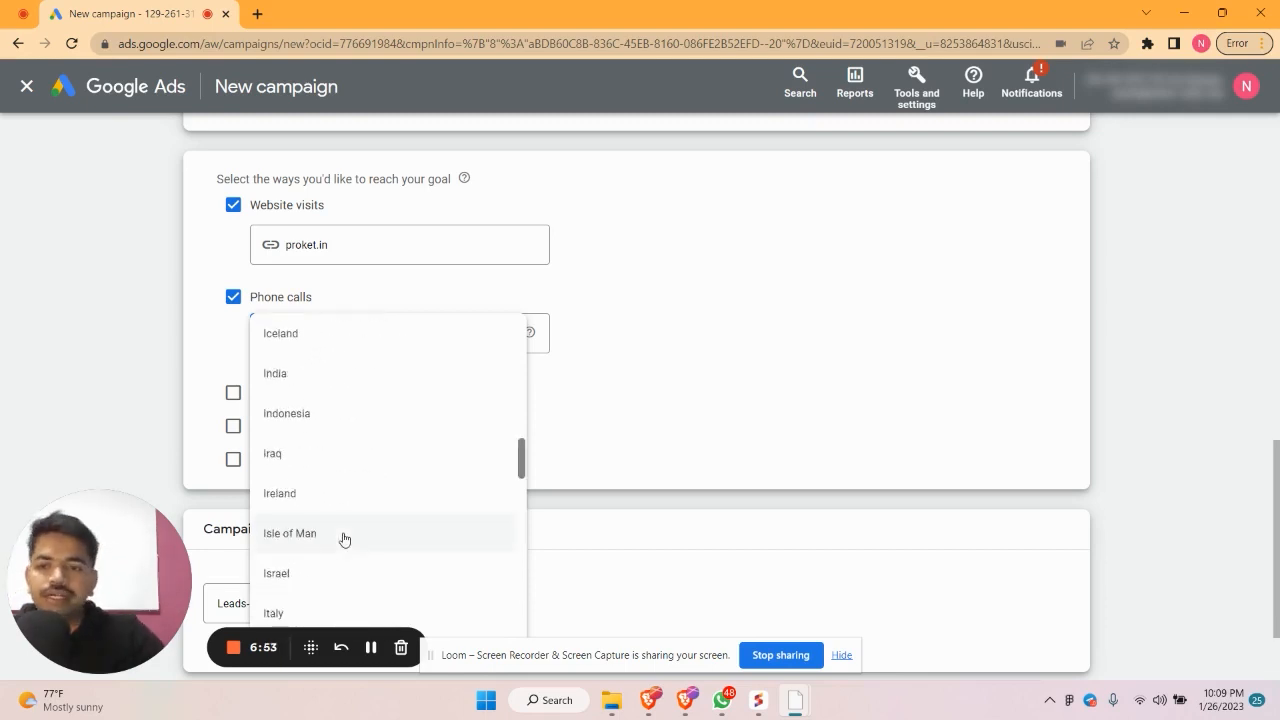
pyautogui.click(391, 386)
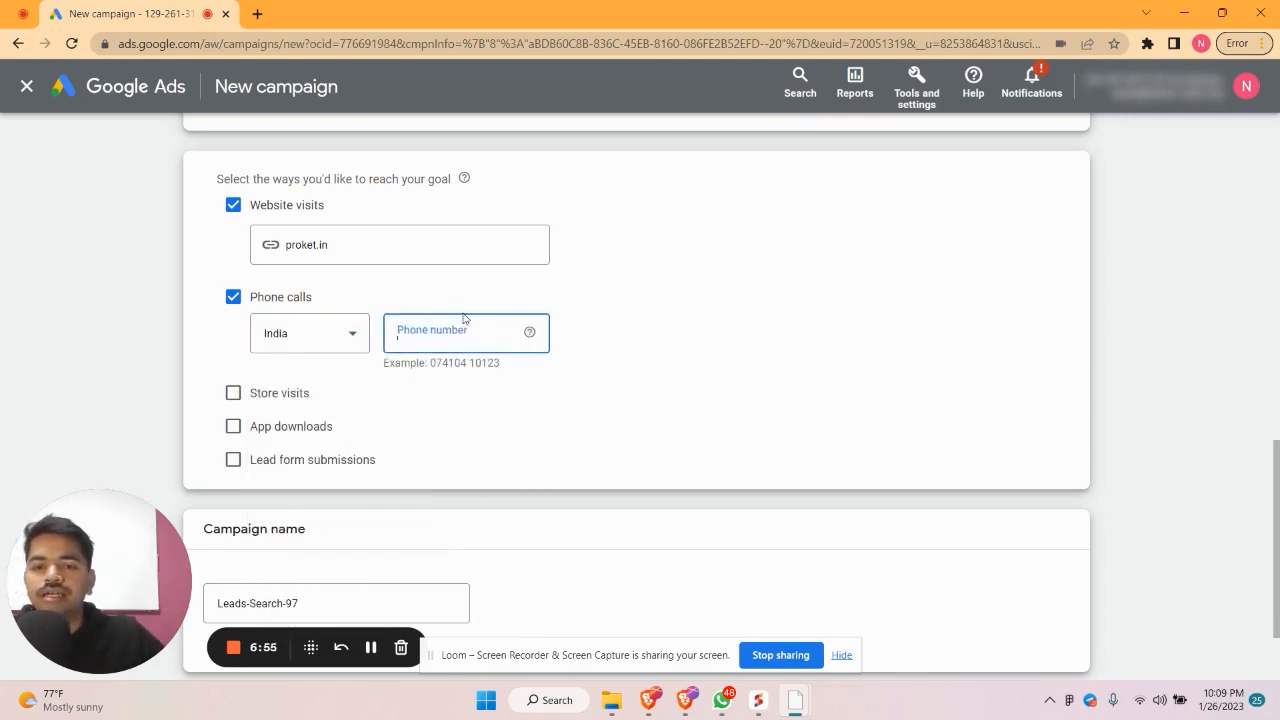
pyautogui.click(466, 324)
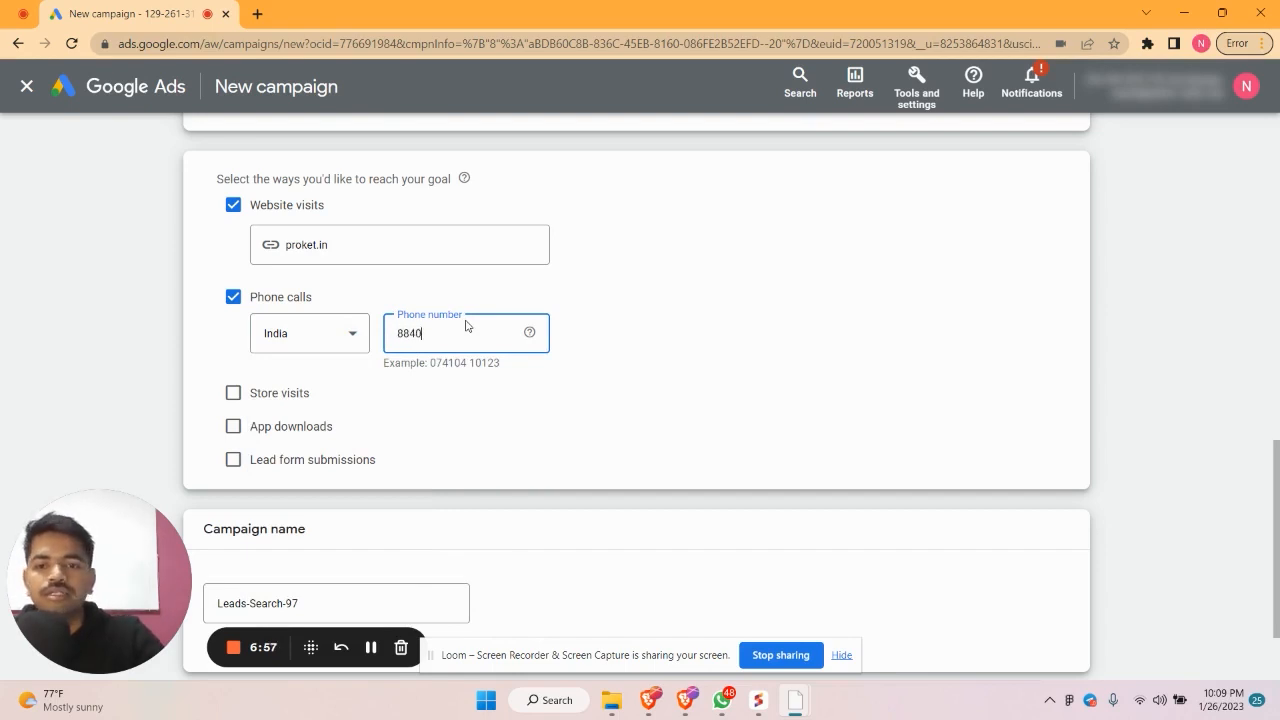
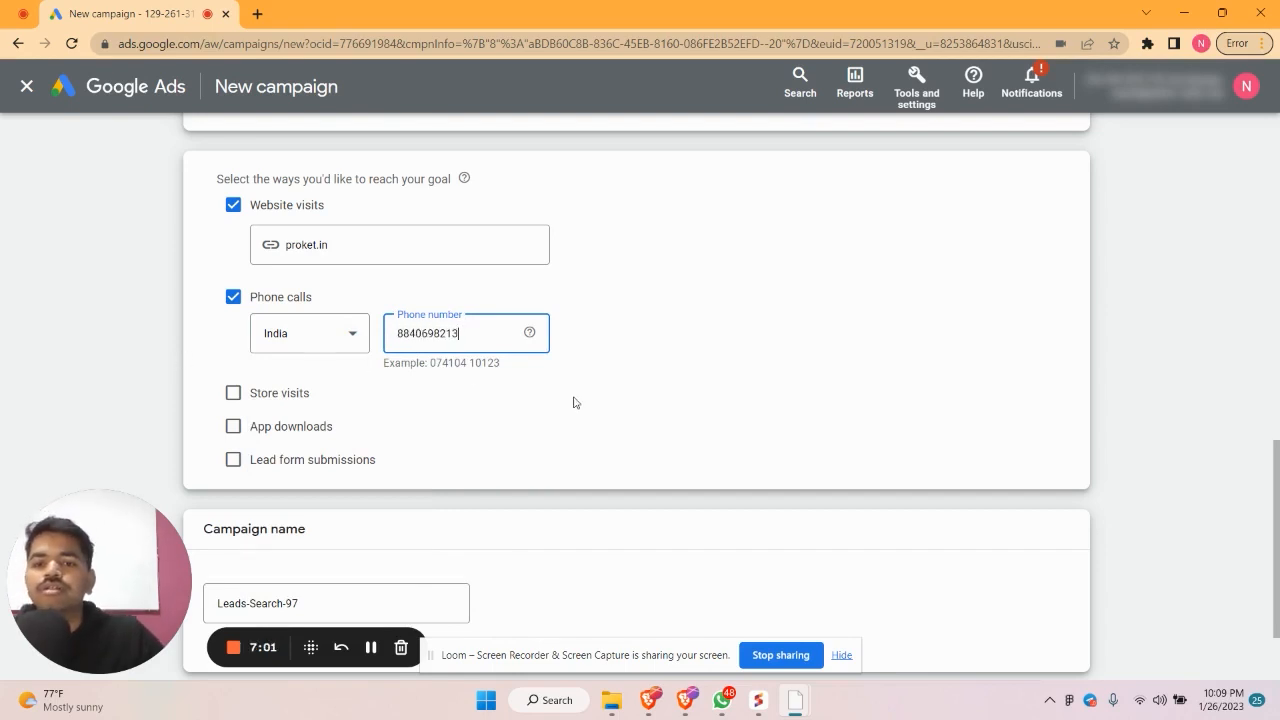
pyautogui.scroll(-2, 575, 403)
# Continue with a fresh campaign instead of the saved draft, and open a new browser tab
pyautogui.click(1066, 586)
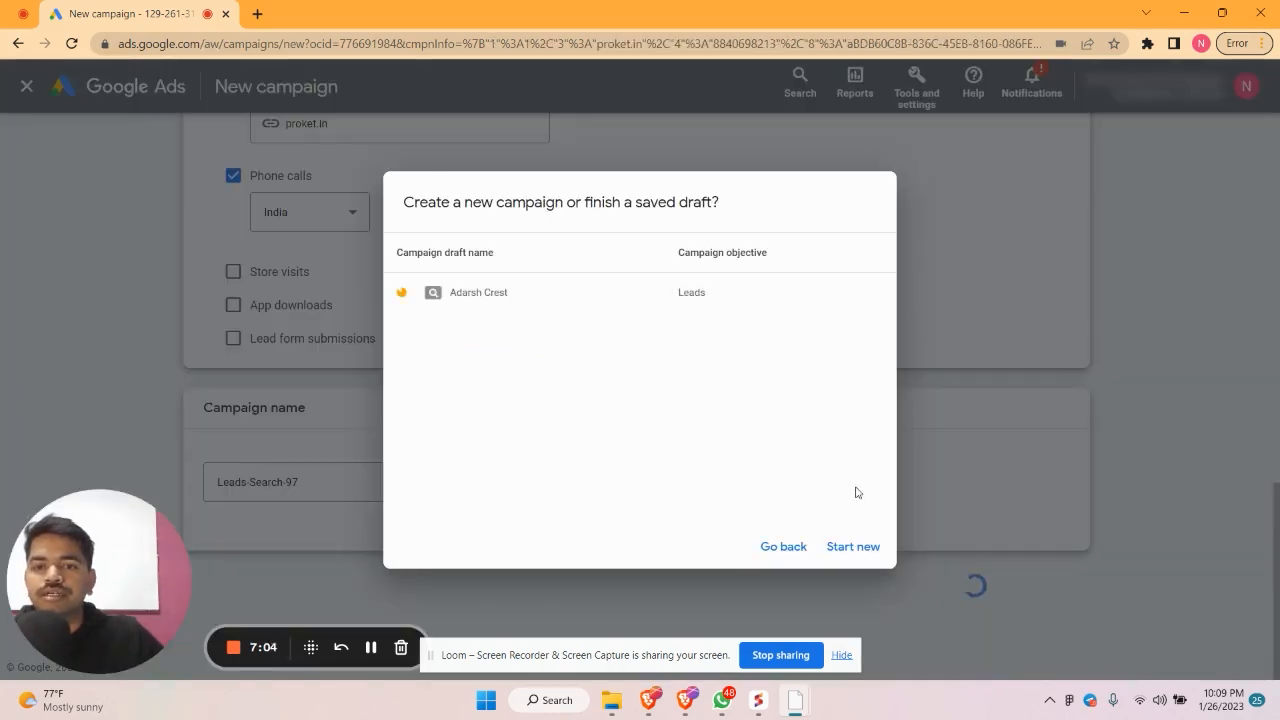
pyautogui.click(845, 548)
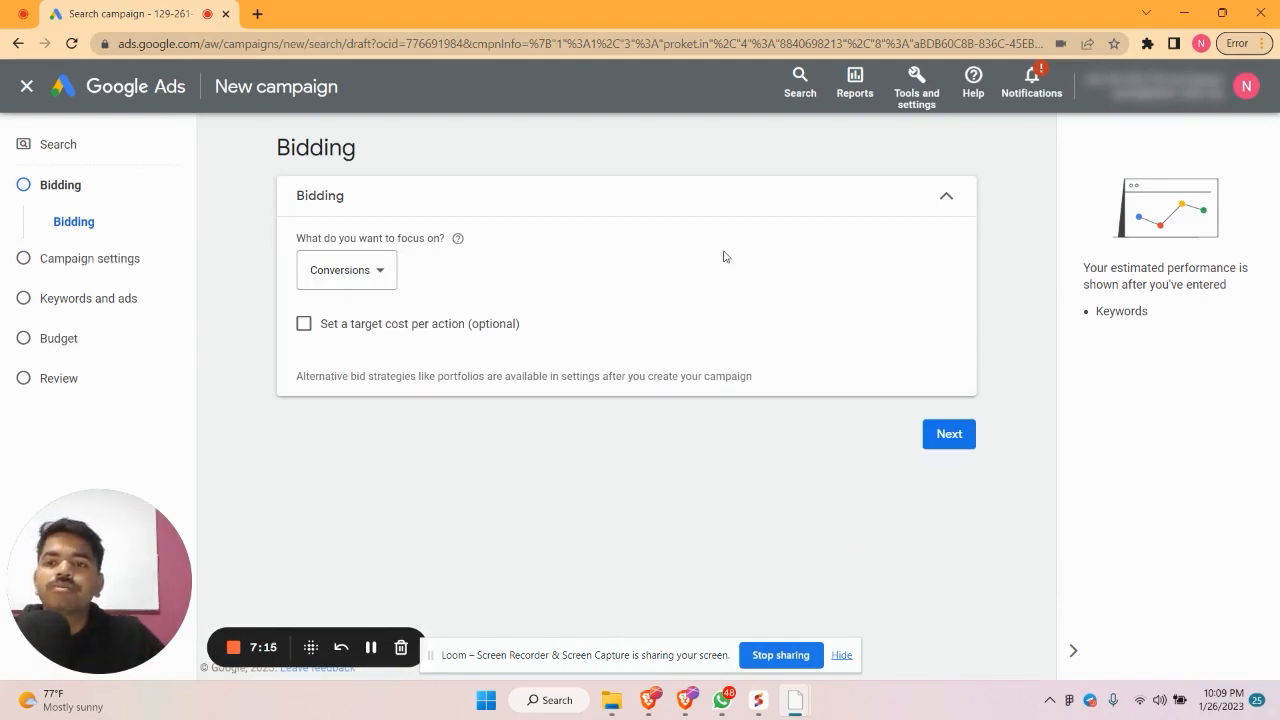
pyautogui.click(257, 12)
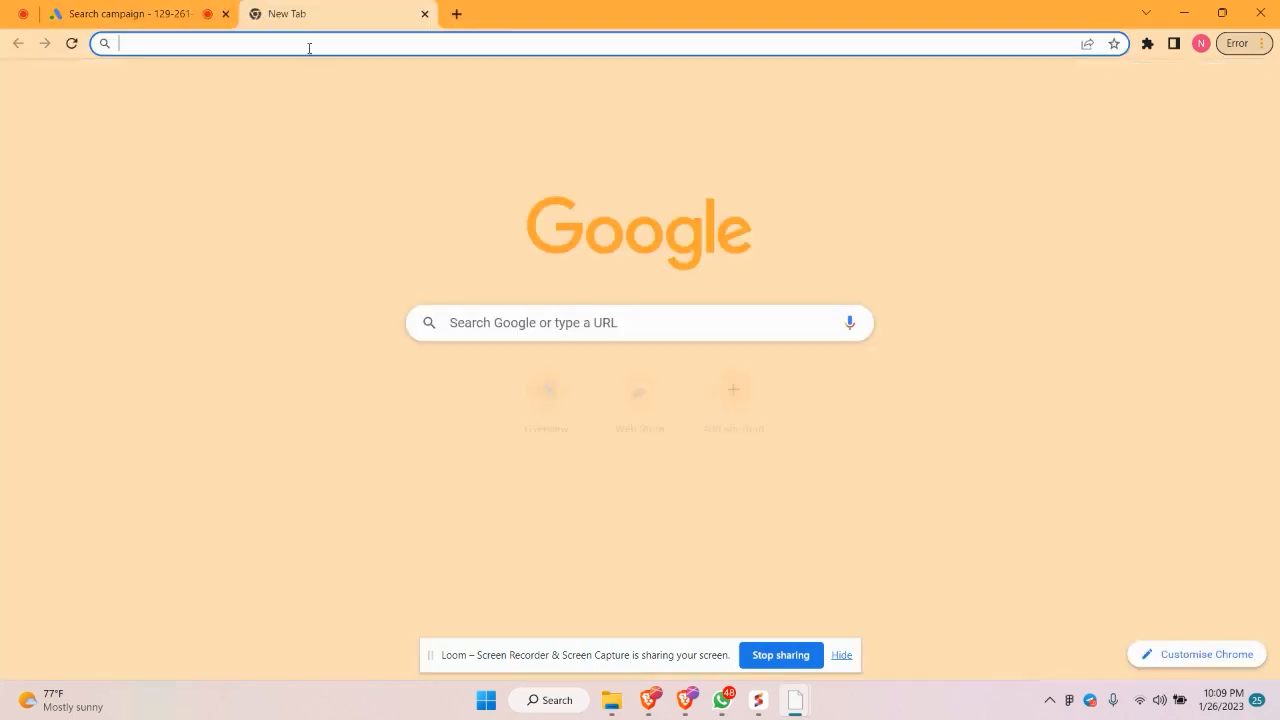
# Enter 'instant website builder' in the new tab's Google search box, then return to the campaign tab
pyautogui.click(481, 333)
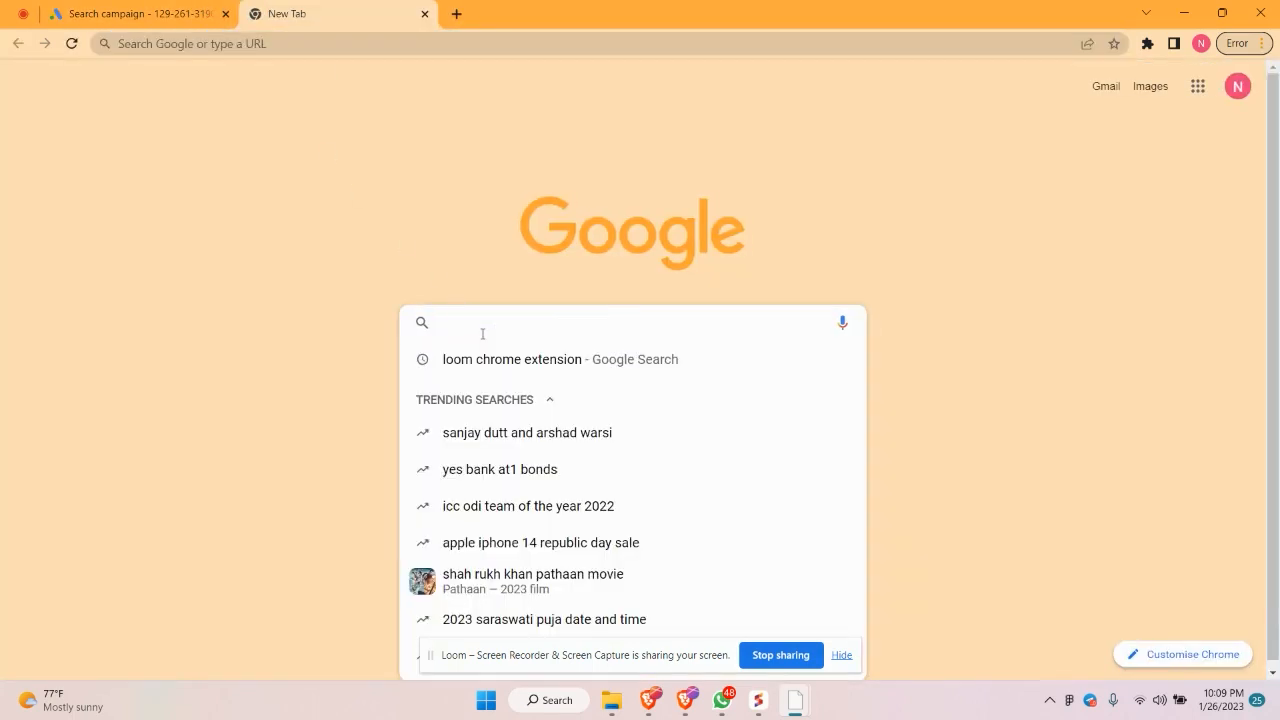
pyautogui.write('instant')
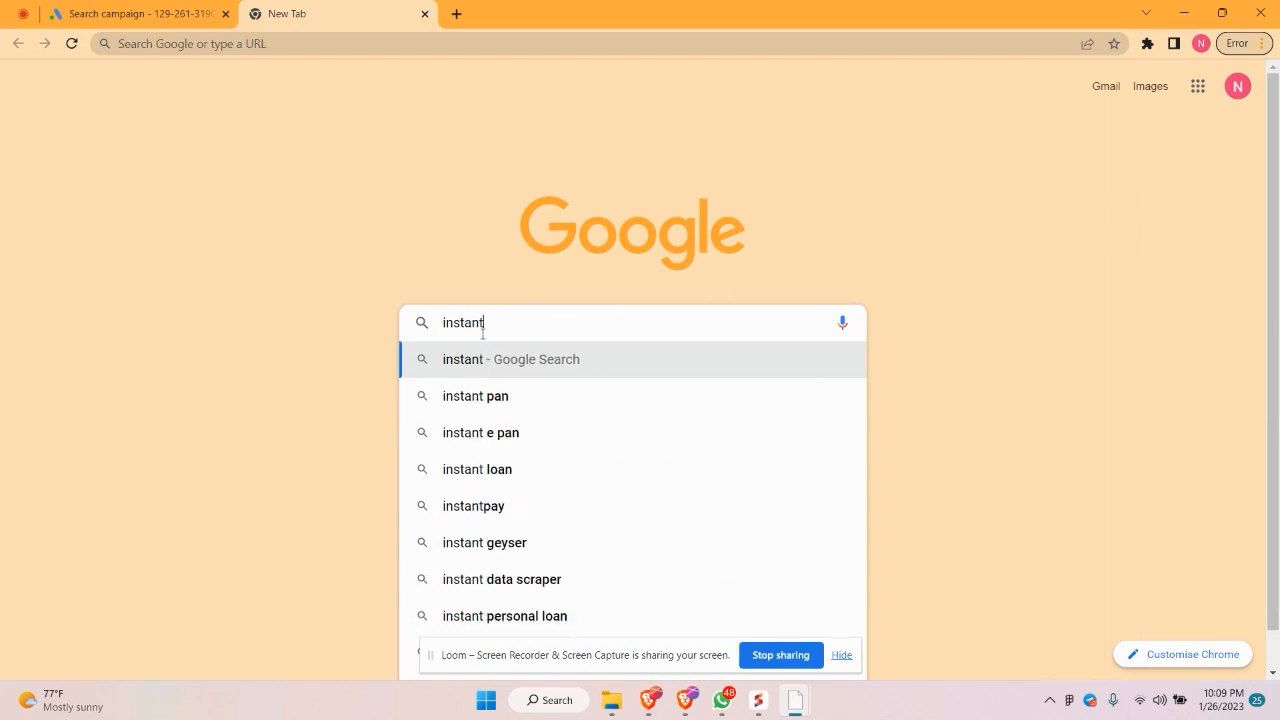
pyautogui.write(' website')
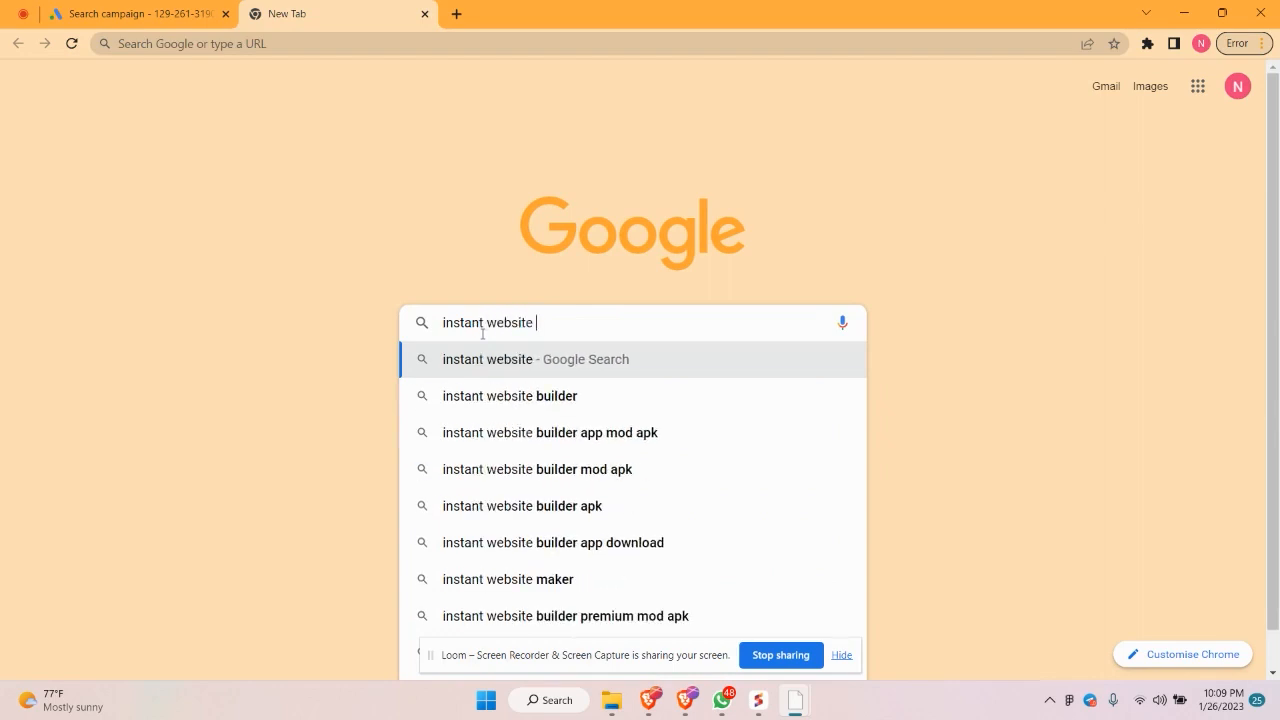
pyautogui.write(' builder')
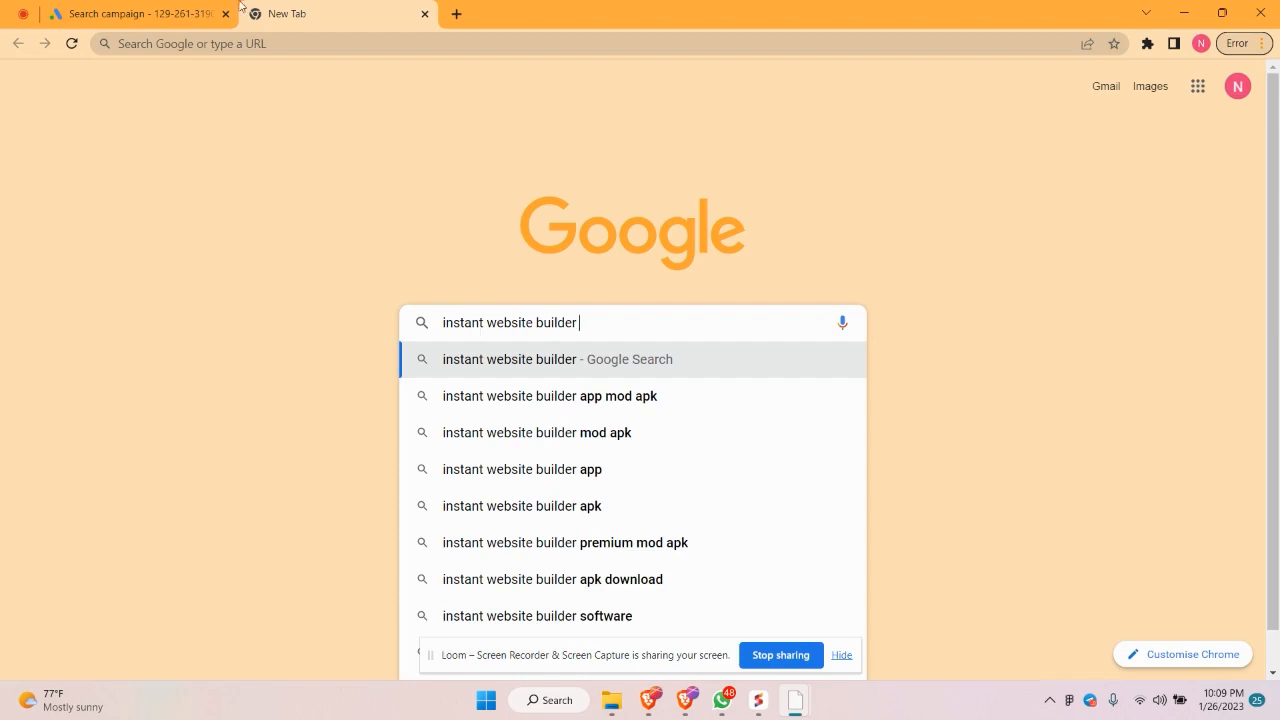
pyautogui.click(185, 12)
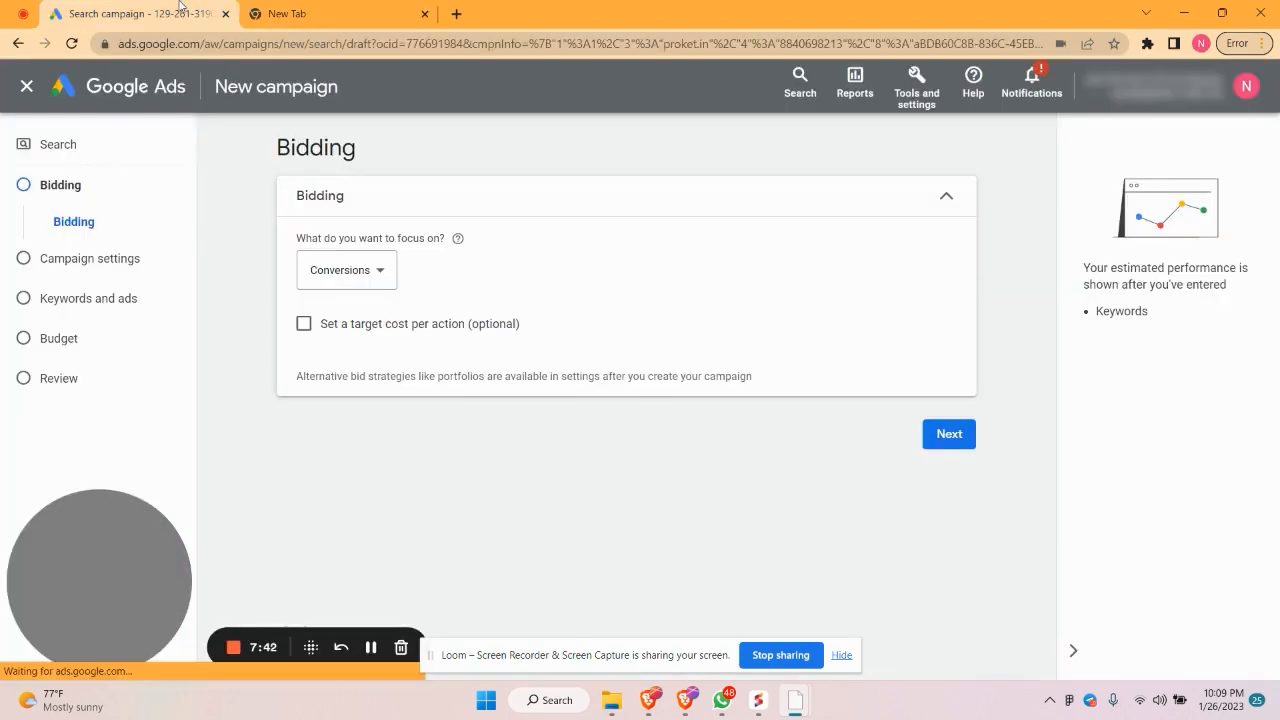
# Open Keyword Planner from Tools and settings in its own tab and close the spare tab
pyautogui.click(800, 82)
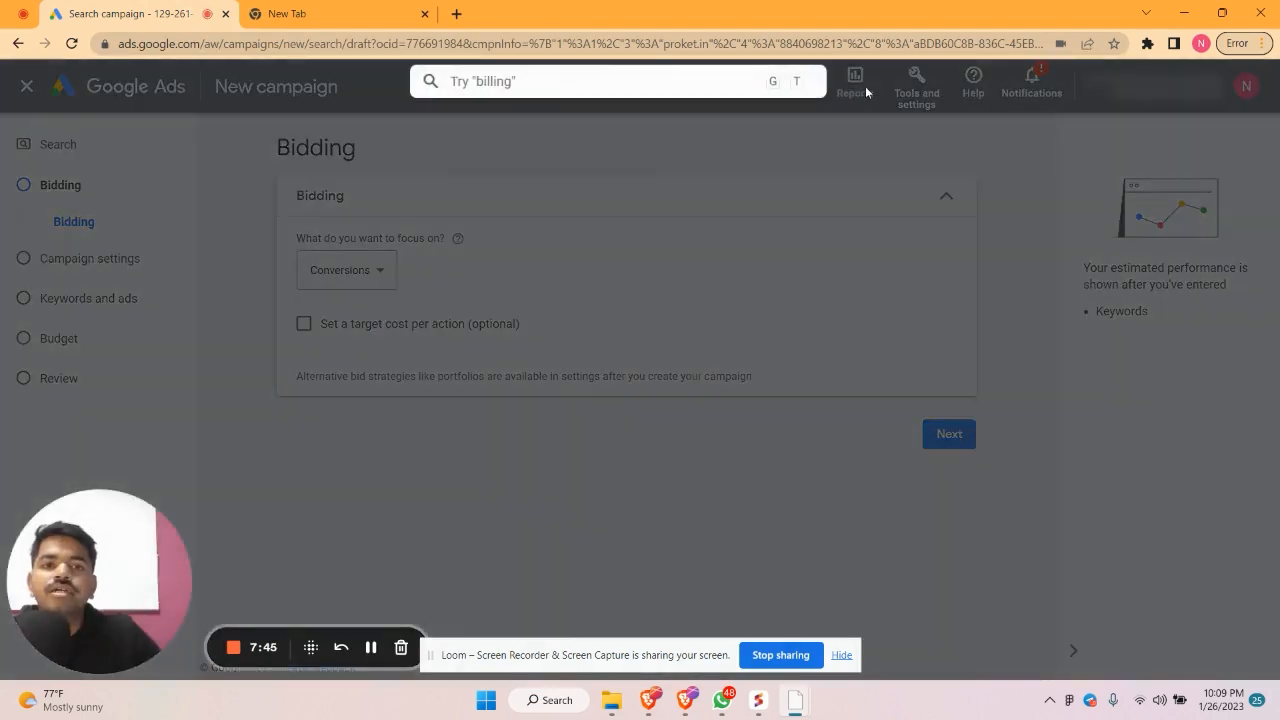
pyautogui.click(916, 88)
pyautogui.click(916, 88)
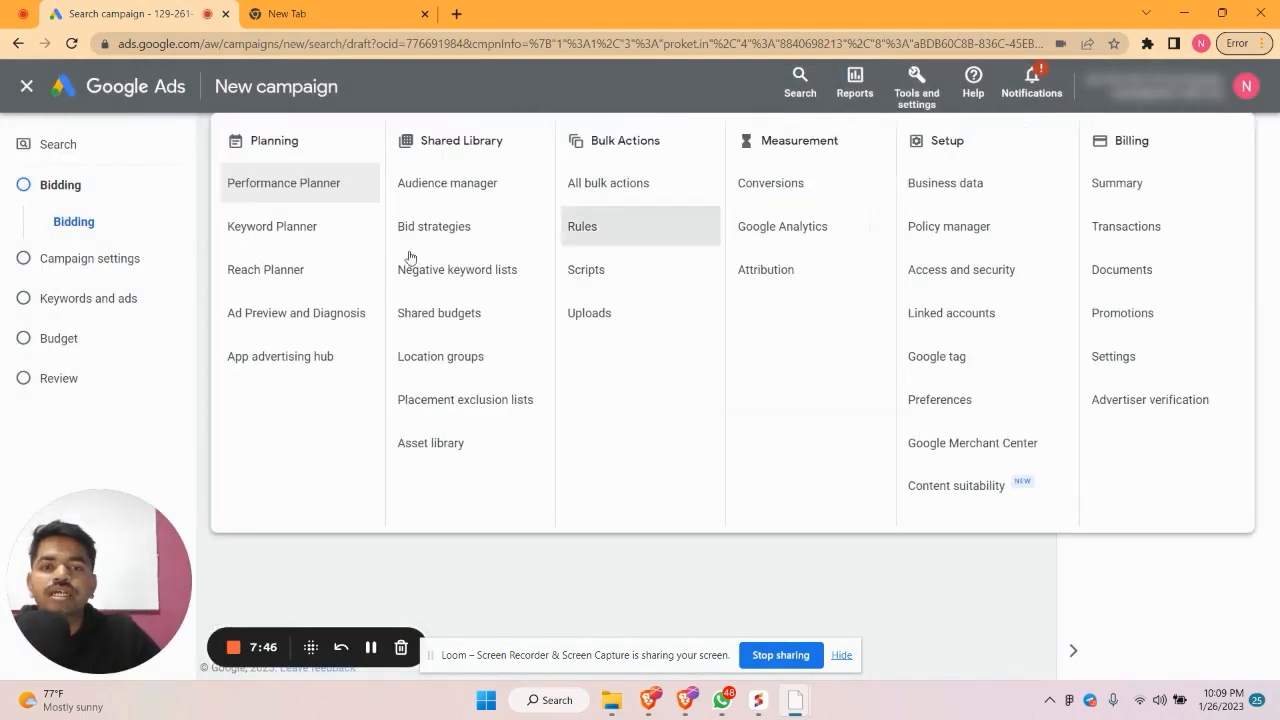
pyautogui.rightClick(300, 223)
pyautogui.click(360, 234)
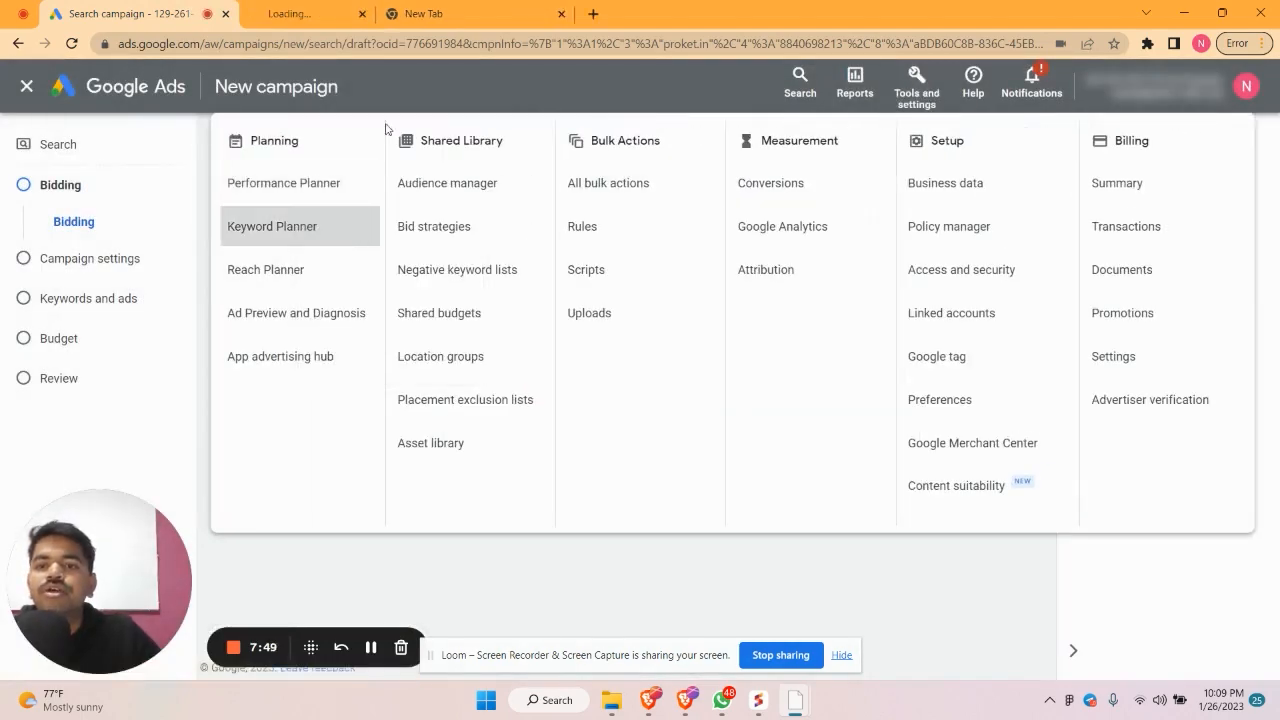
pyautogui.click(320, 14)
pyautogui.click(623, 14)
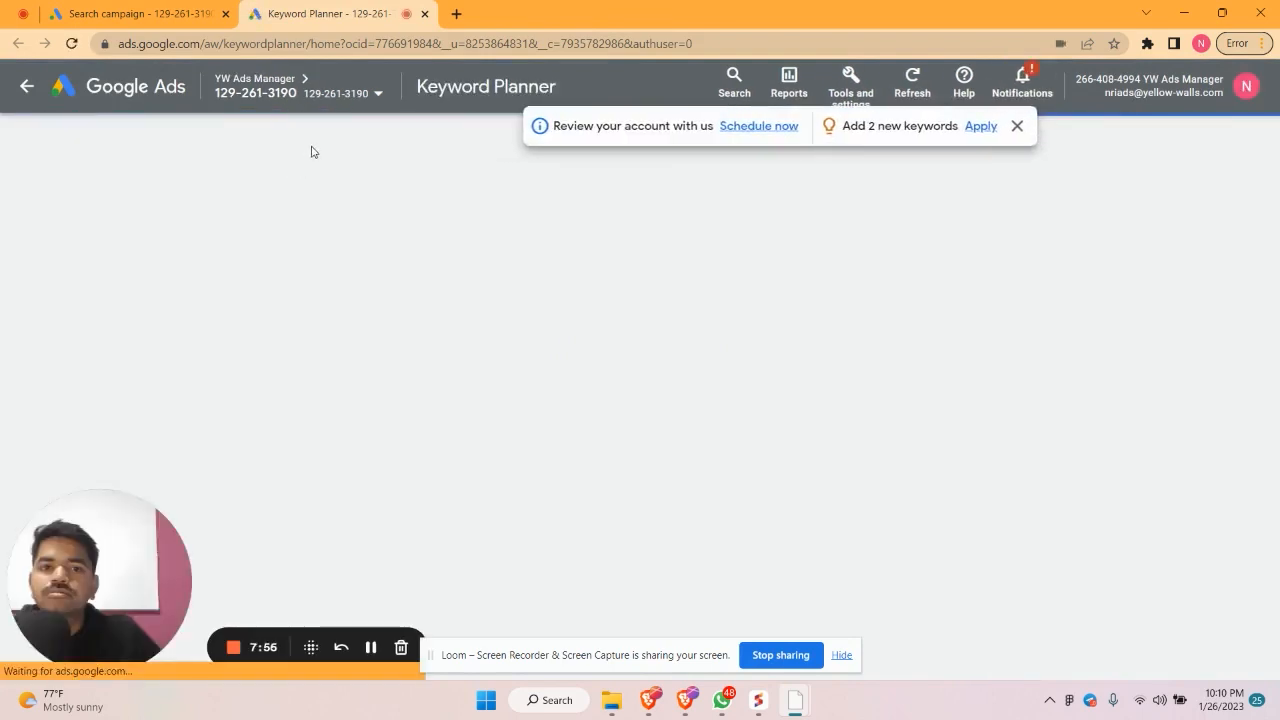
# Enter 'instant website builder' as the seed keyword in Discover new keywords
pyautogui.scroll(-3, 334, 345)
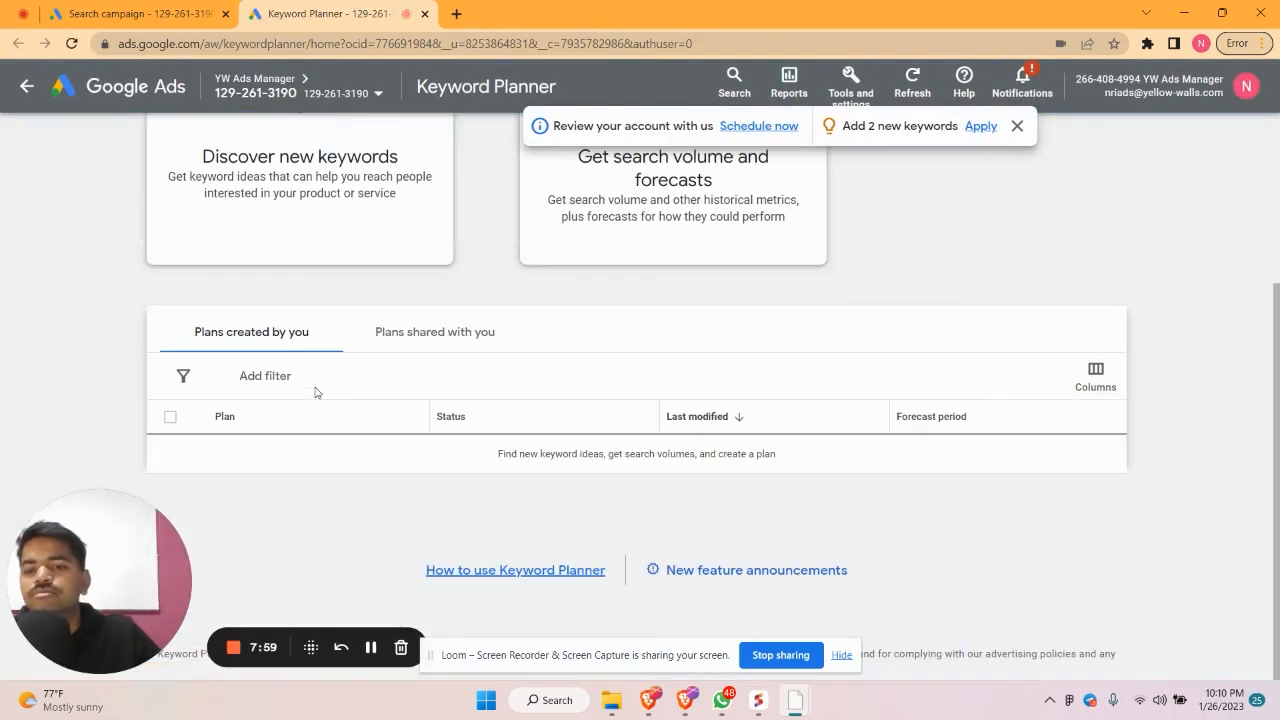
pyautogui.click(302, 186)
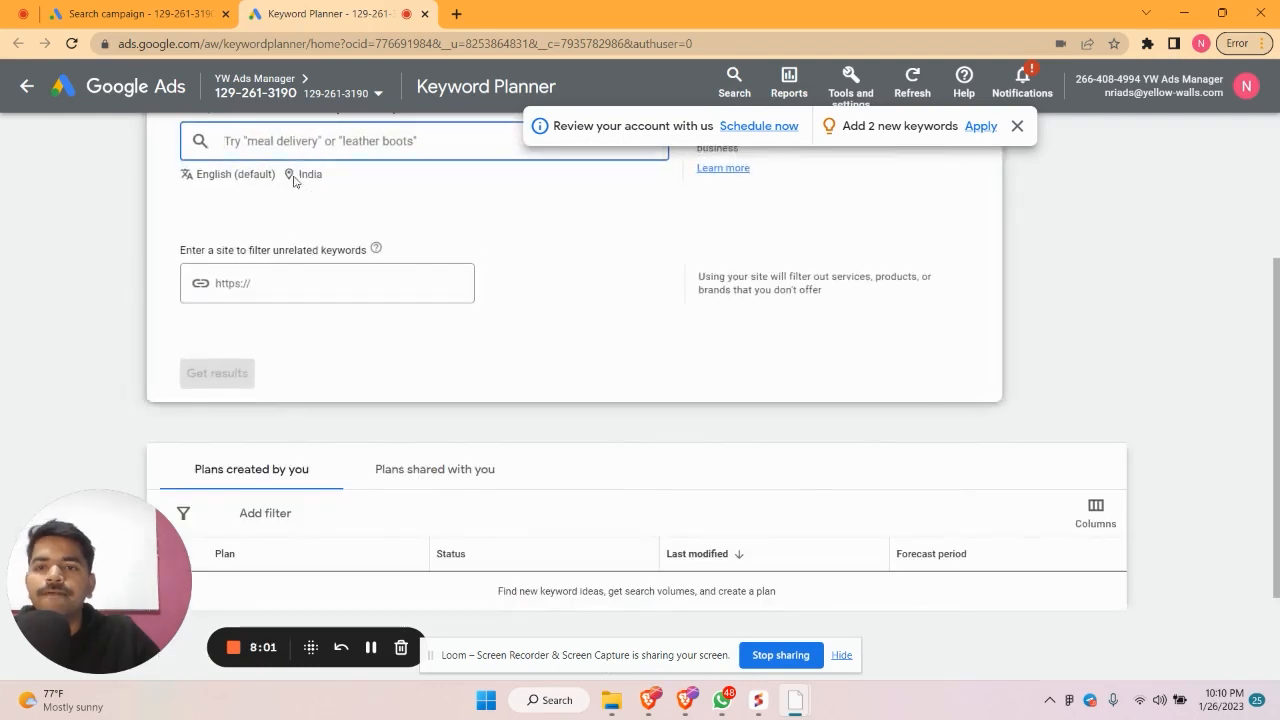
pyautogui.write('ins')
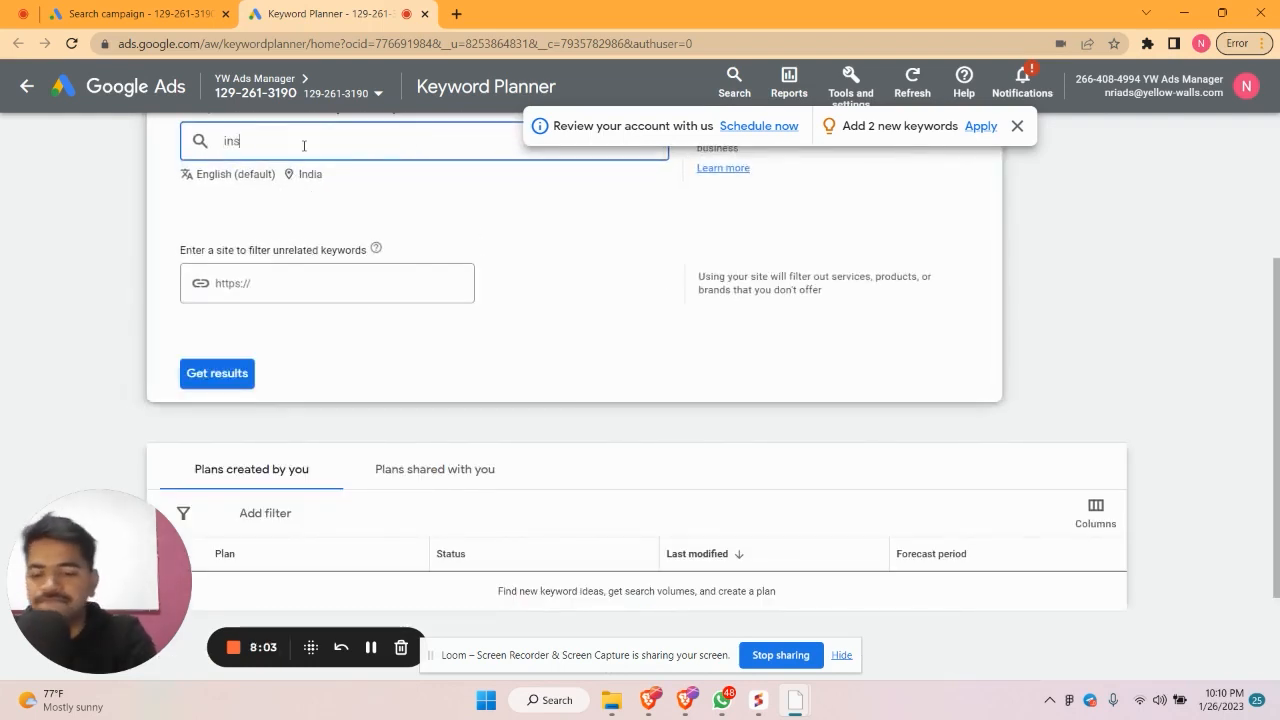
pyautogui.write('tant websi')
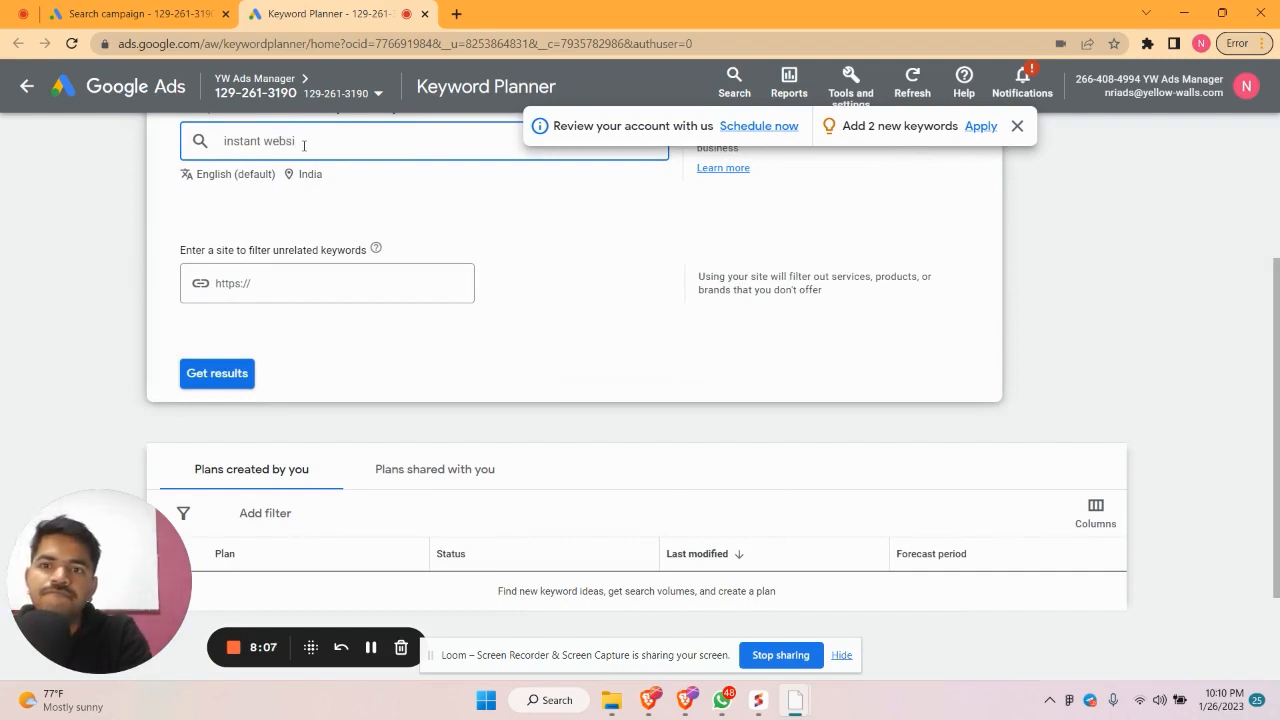
pyautogui.write('te b')
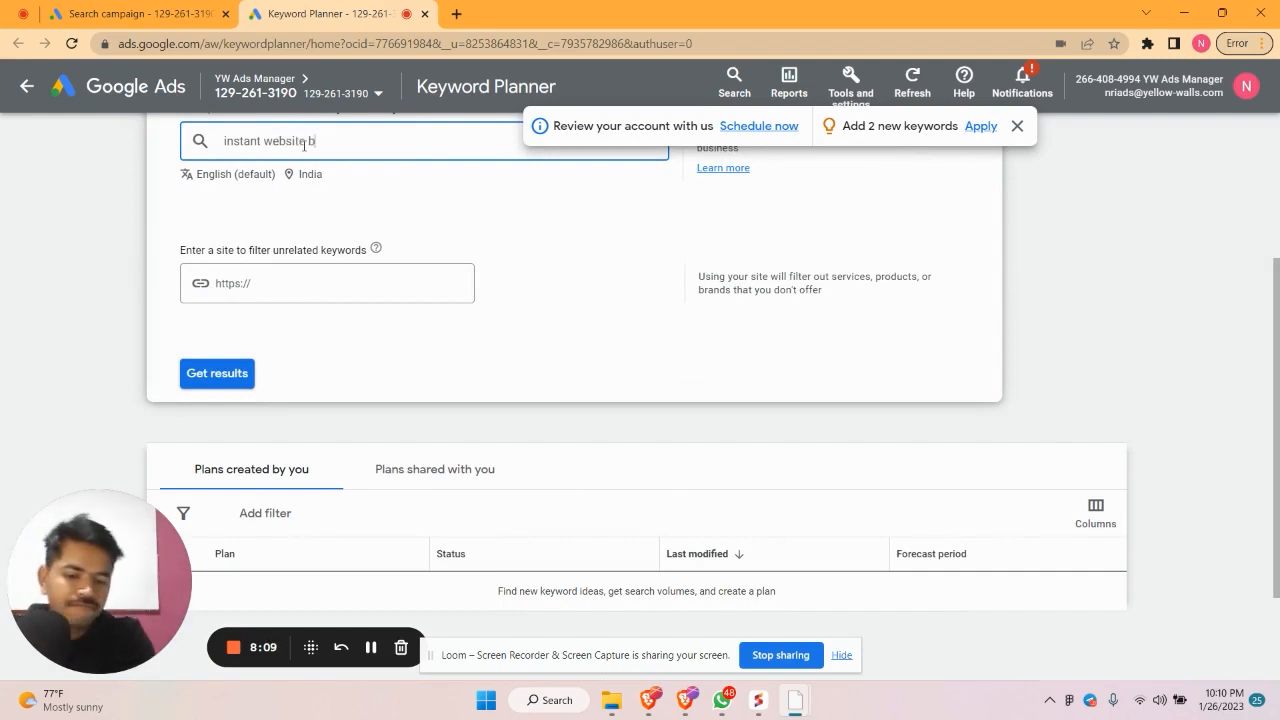
pyautogui.write('uilder')
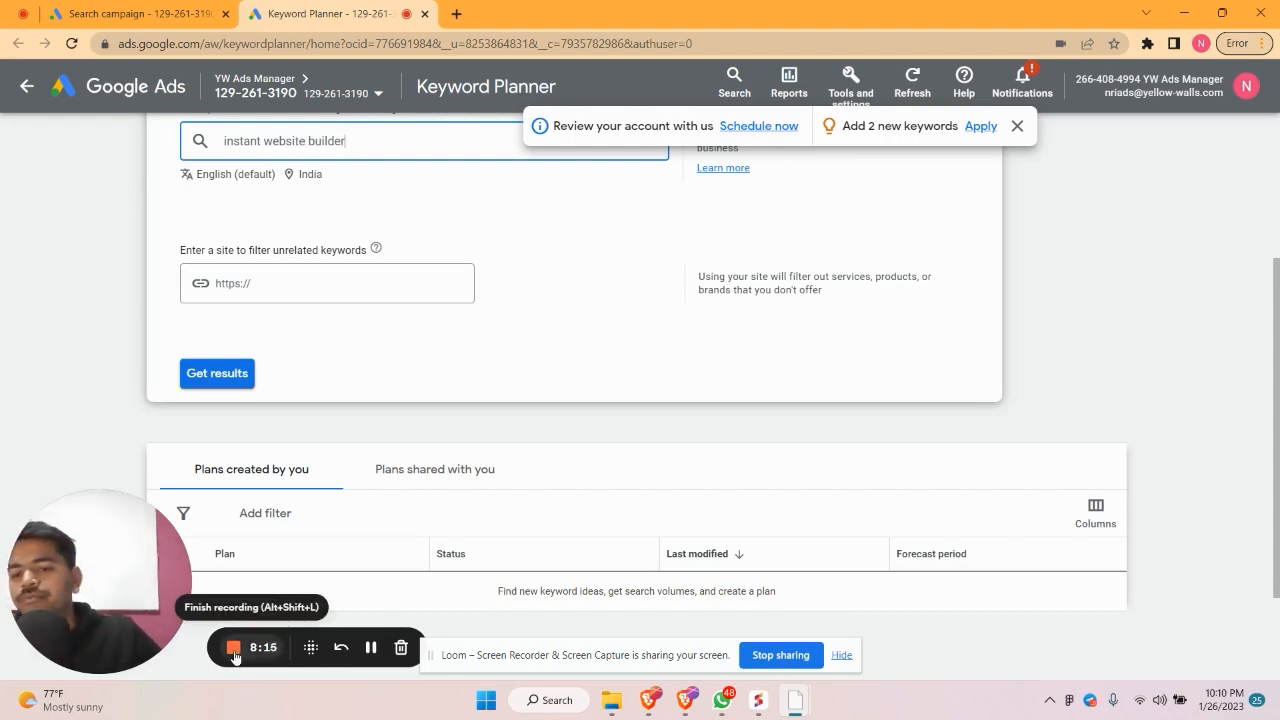
# Get keyword ideas for 'instant website builder' and review the three results with bids ₹8.48–₹62.82
pyautogui.click(212, 373)
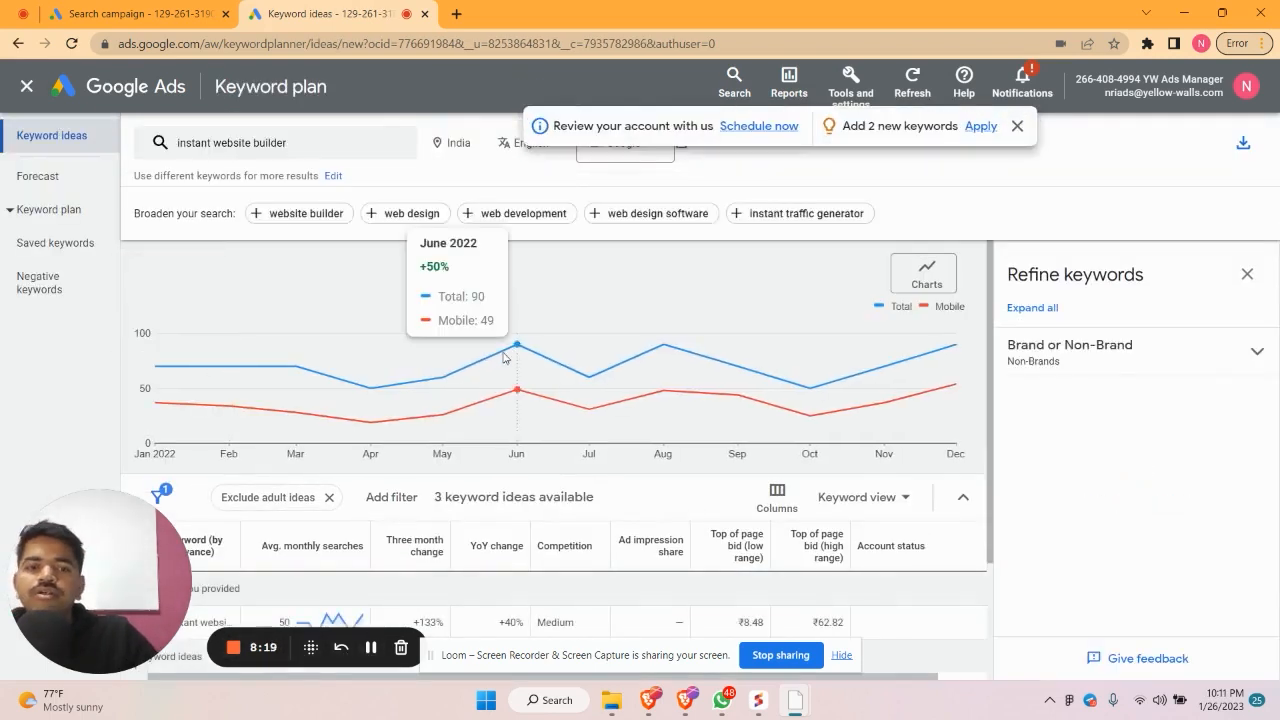
pyautogui.scroll(-3, 504, 357)
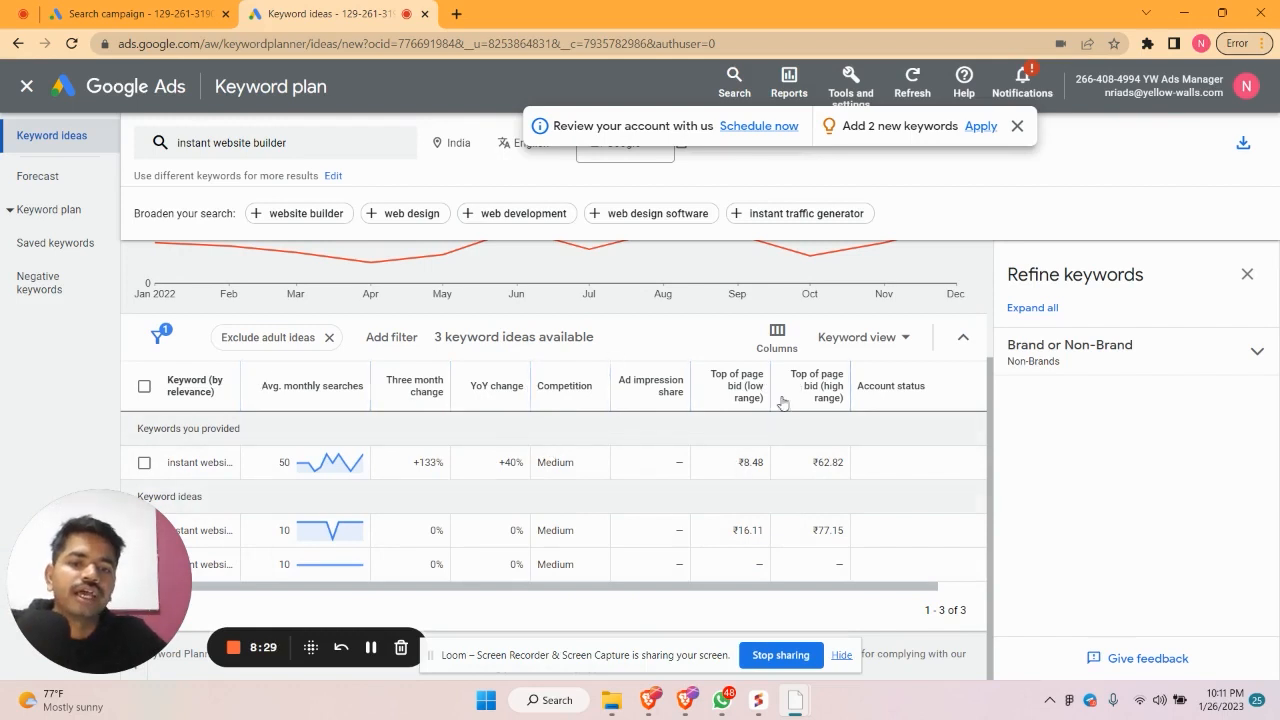
pyautogui.moveTo(795, 408)
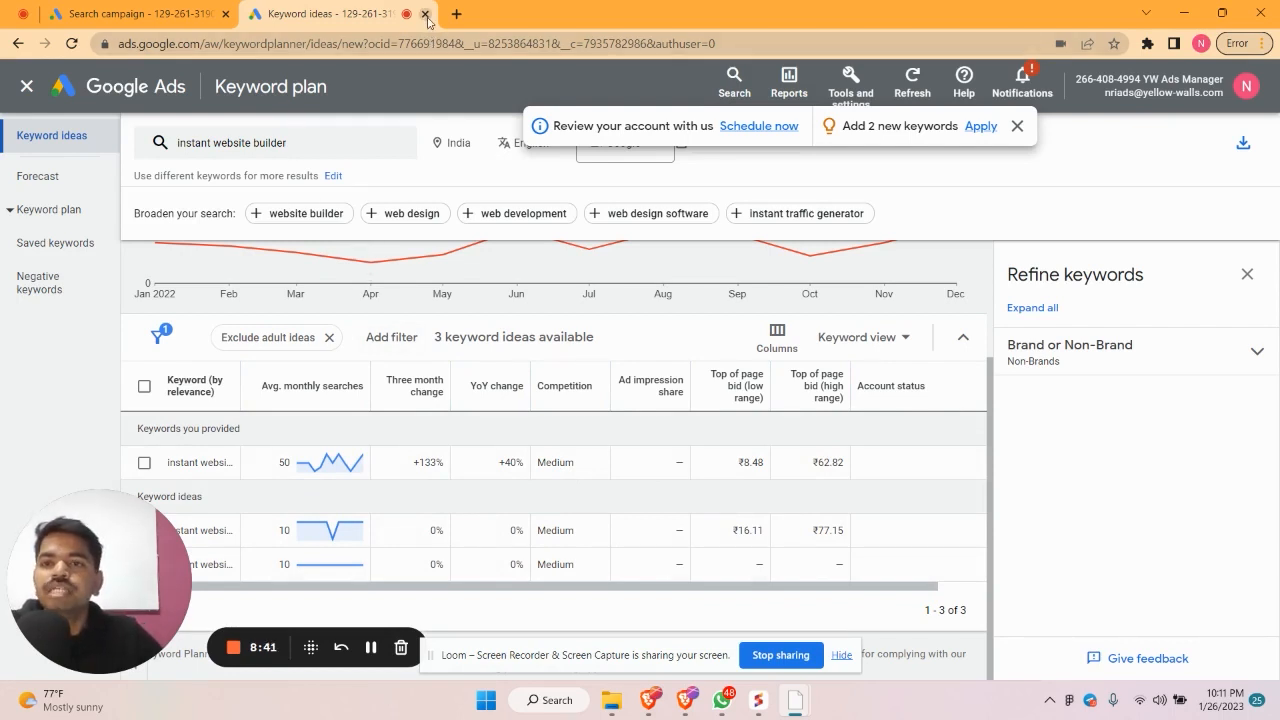
# Close the Keyword Planner tab and dismiss the tools menu to return to Bidding
pyautogui.click(426, 14)
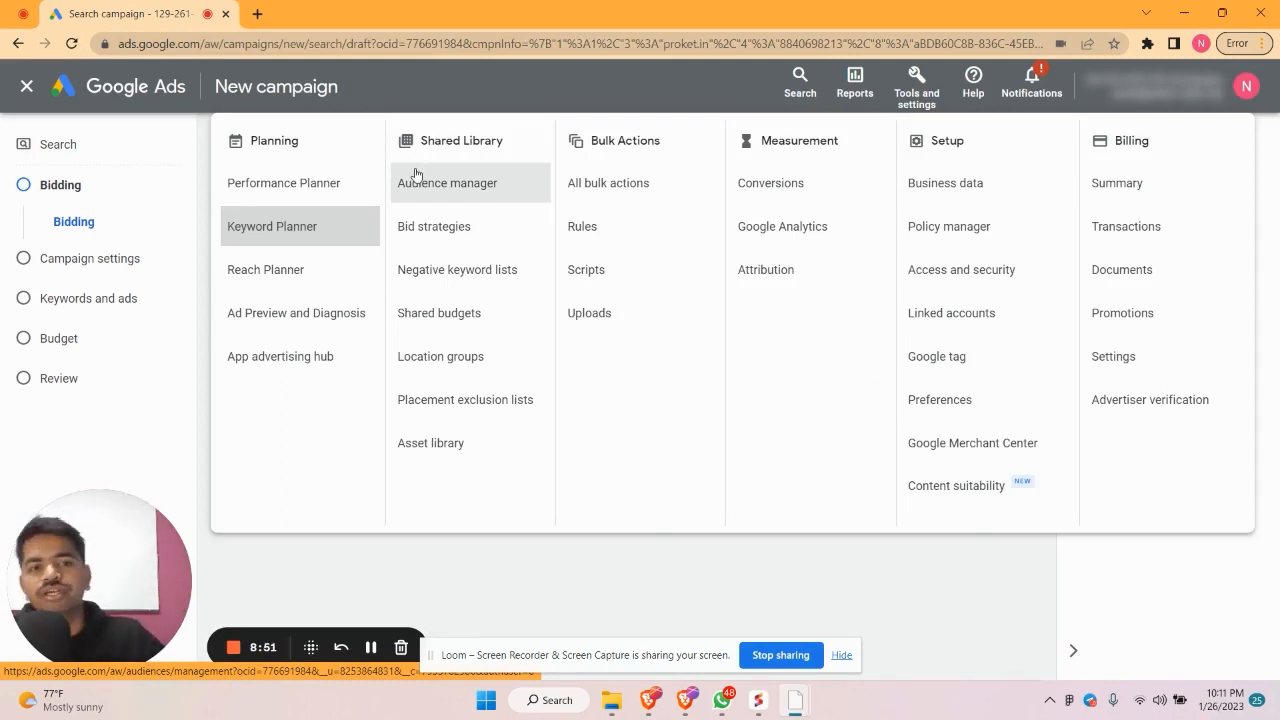
pyautogui.click(448, 549)
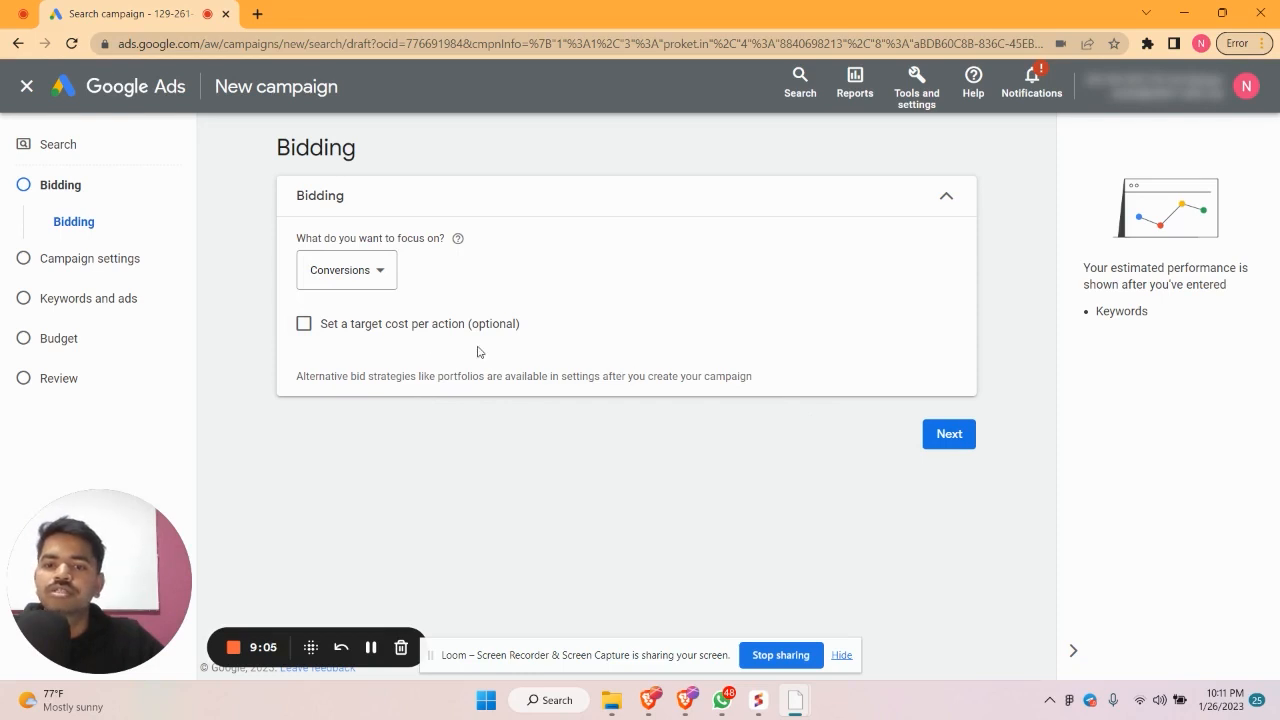
# In campaign settings, exclude the Google Display Network
pyautogui.click(950, 436)
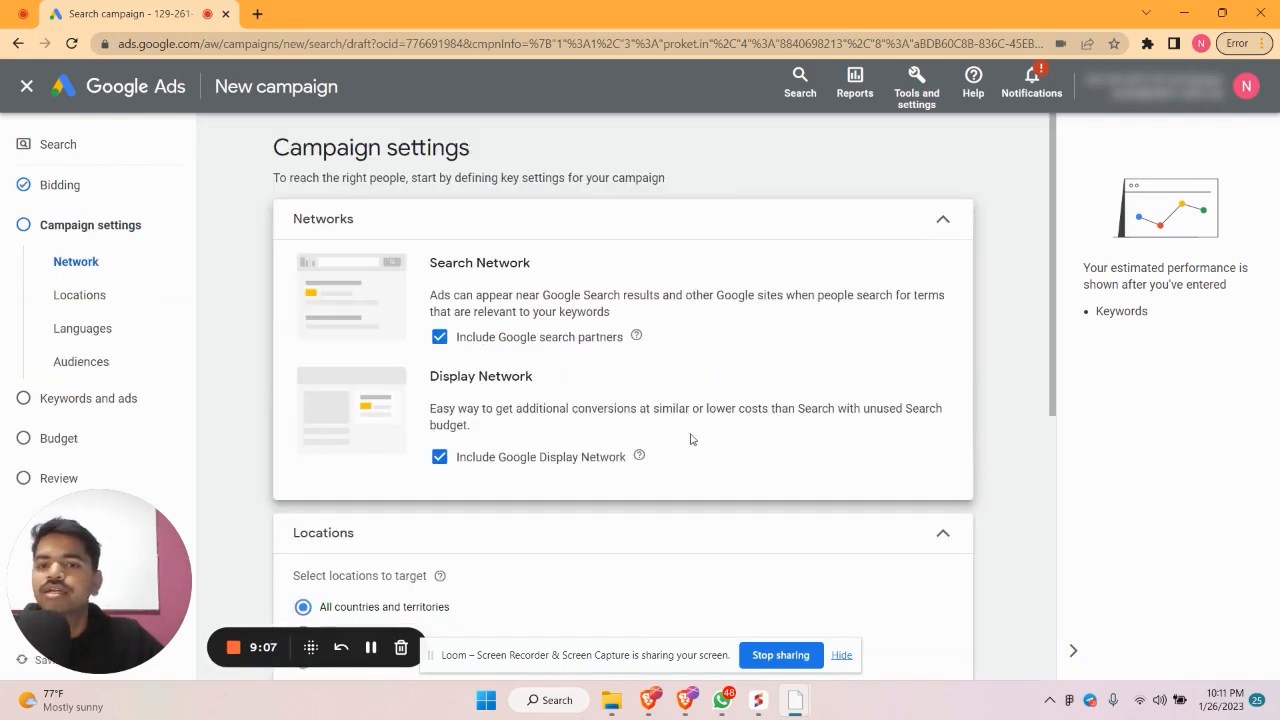
pyautogui.scroll(-3, 657, 443)
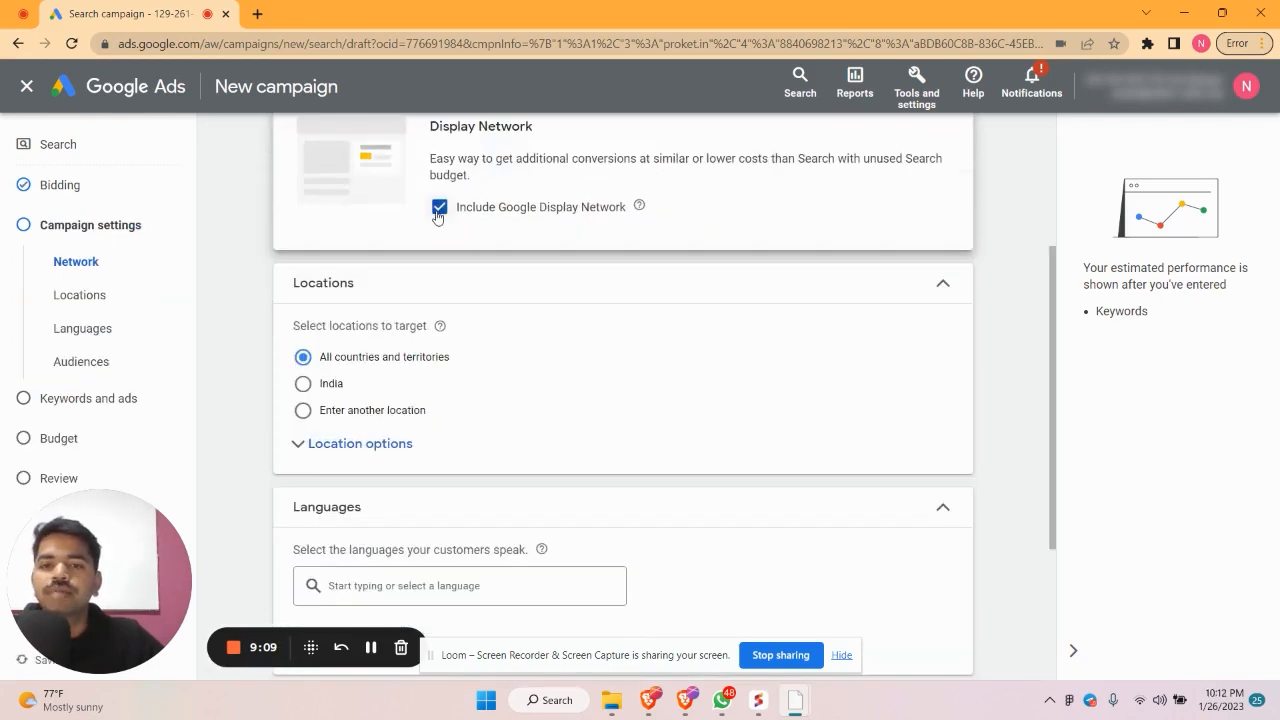
pyautogui.click(438, 210)
pyautogui.scroll(1, 588, 405)
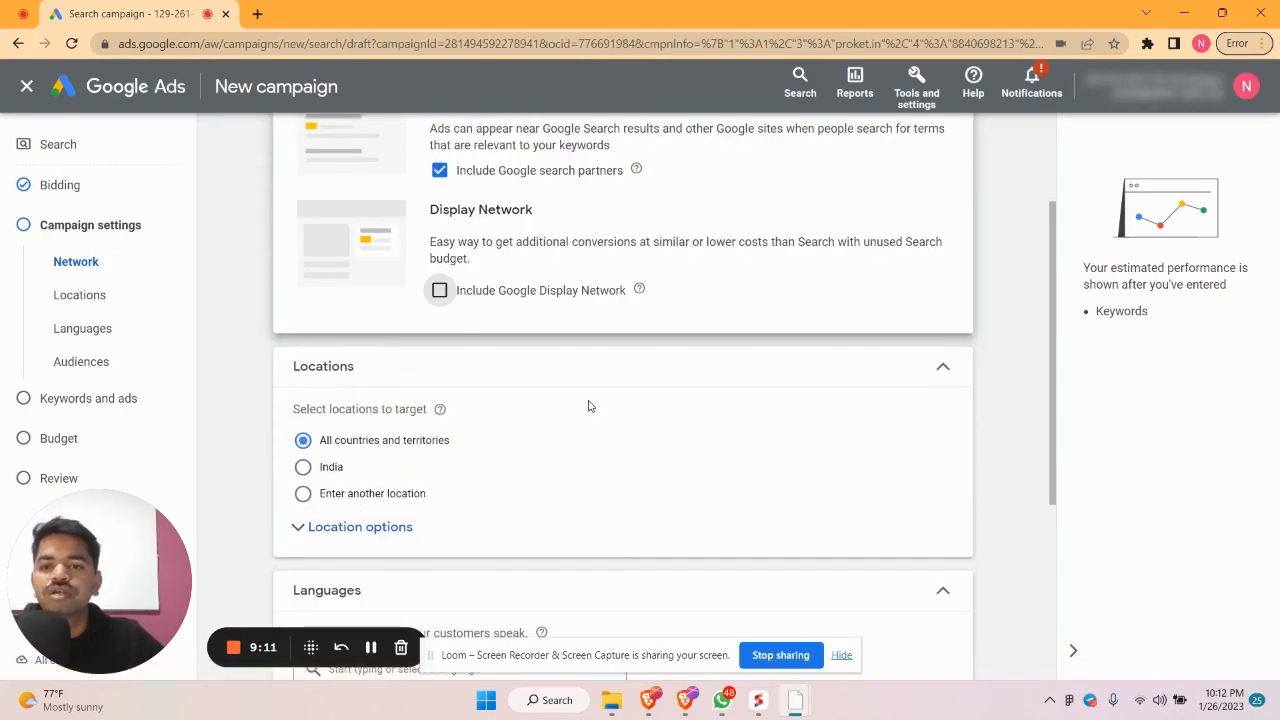
# Target only Bengaluru, Karnataka, India as the campaign location
pyautogui.click(368, 495)
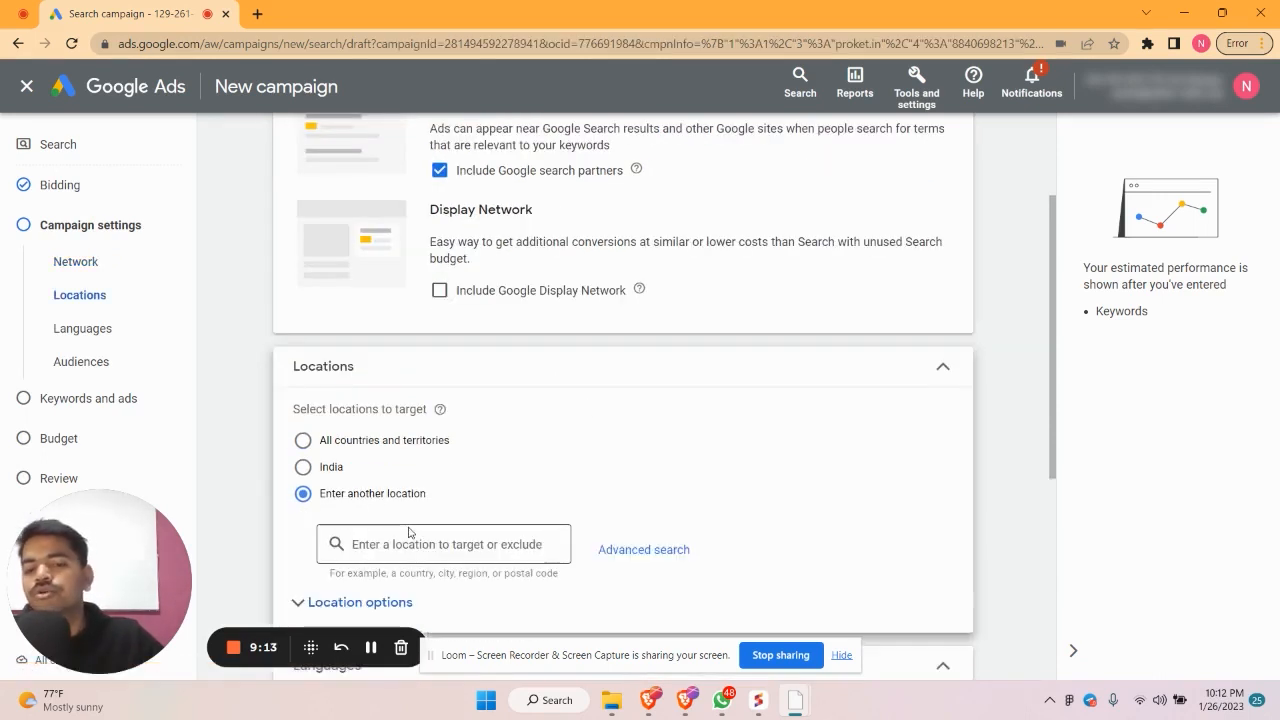
pyautogui.click(437, 556)
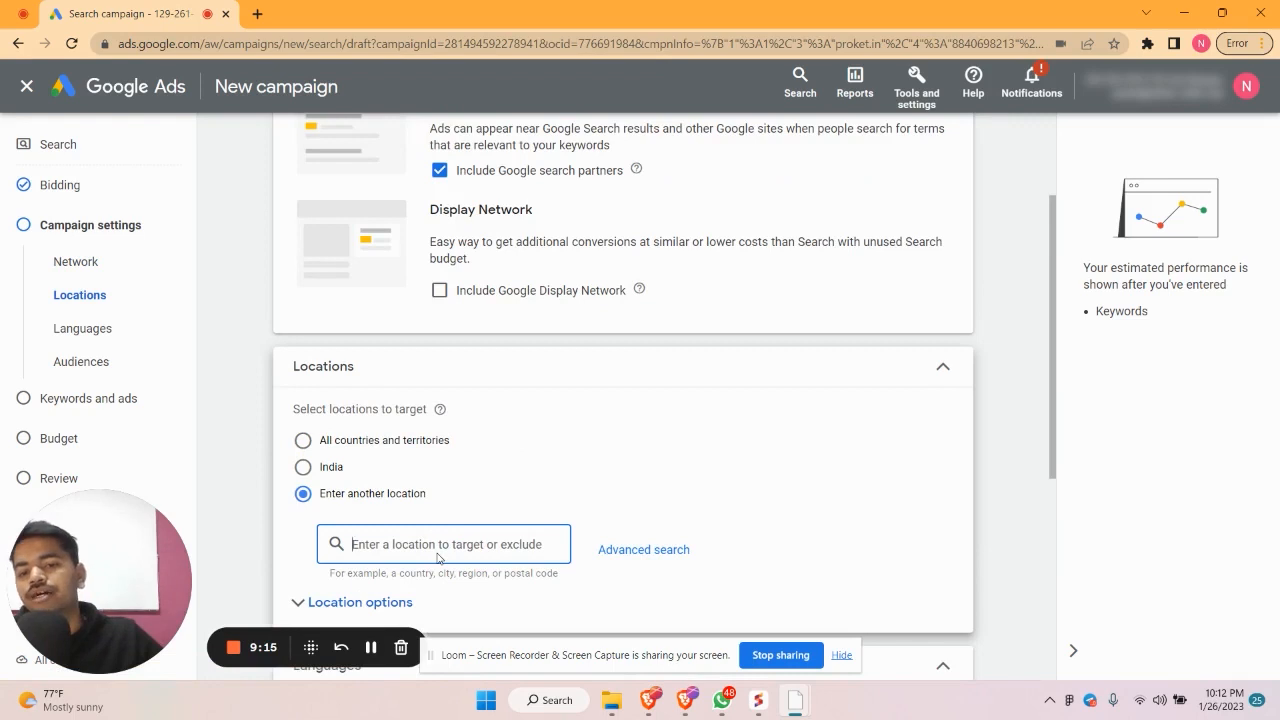
pyautogui.scroll(-1, 437, 556)
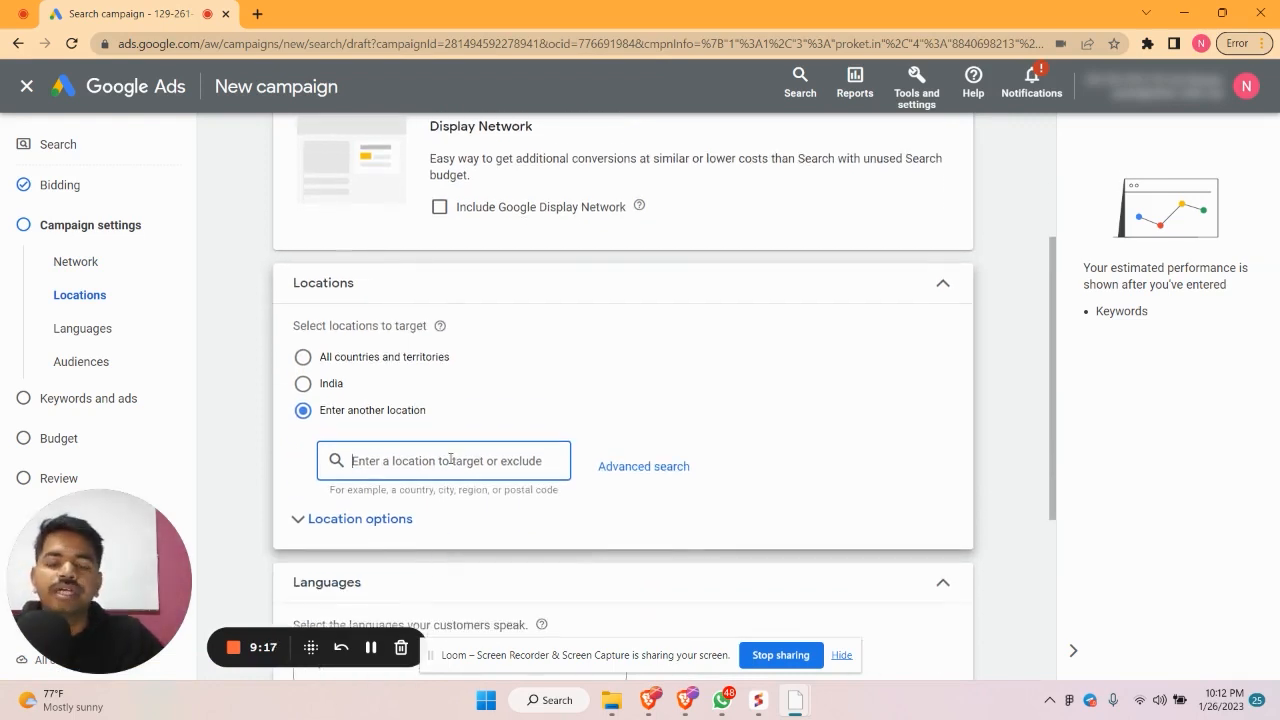
pyautogui.write('banga')
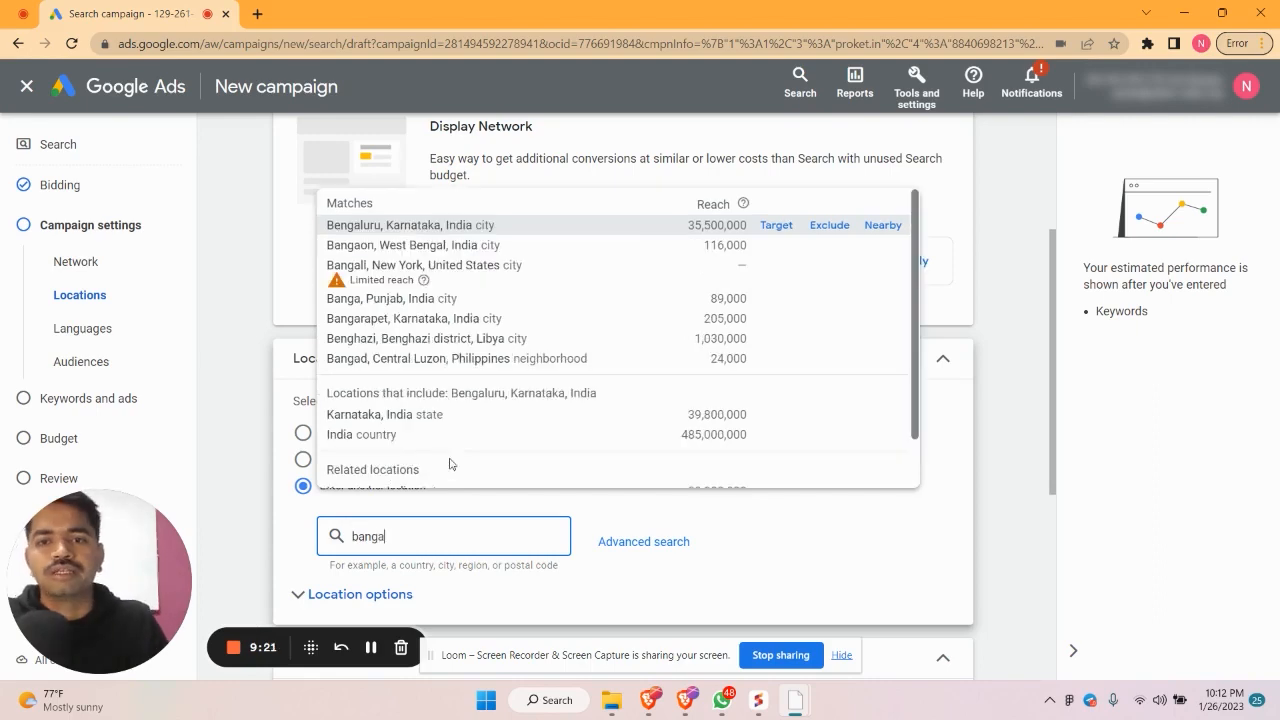
pyautogui.click(521, 229)
pyautogui.scroll(-1, 619, 540)
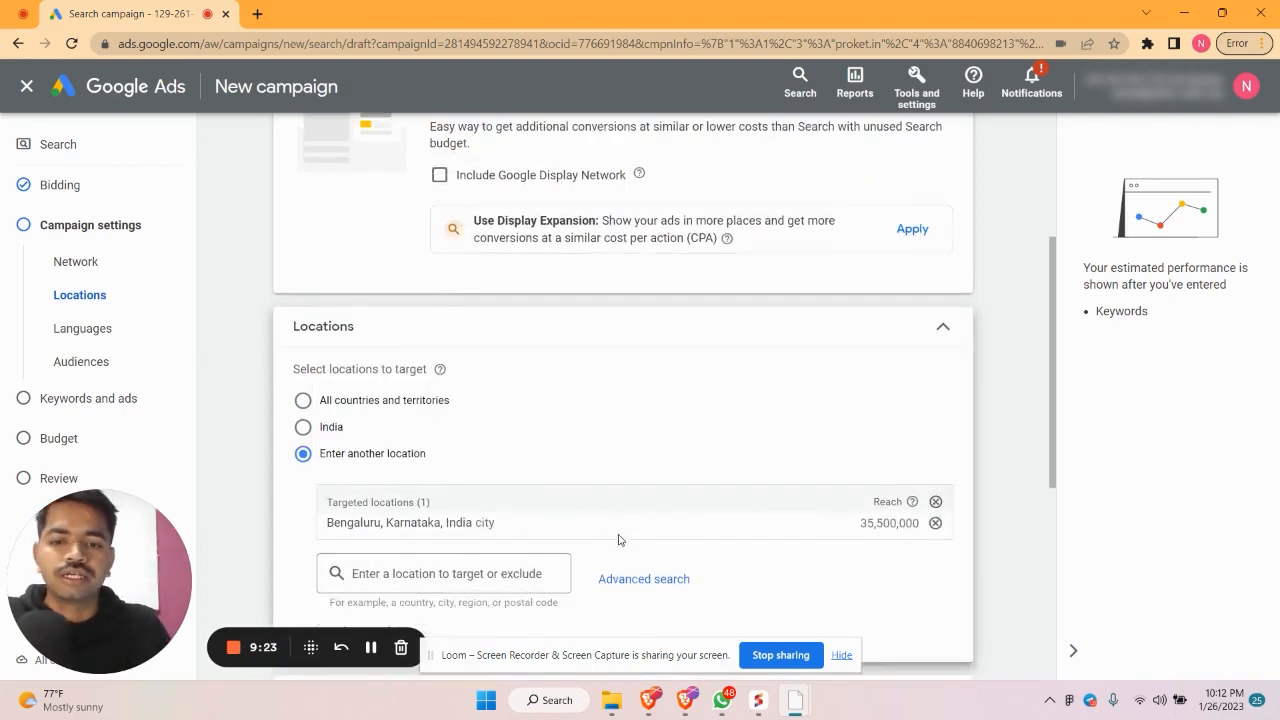
pyautogui.scroll(-4, 618, 540)
pyautogui.scroll(1, 740, 466)
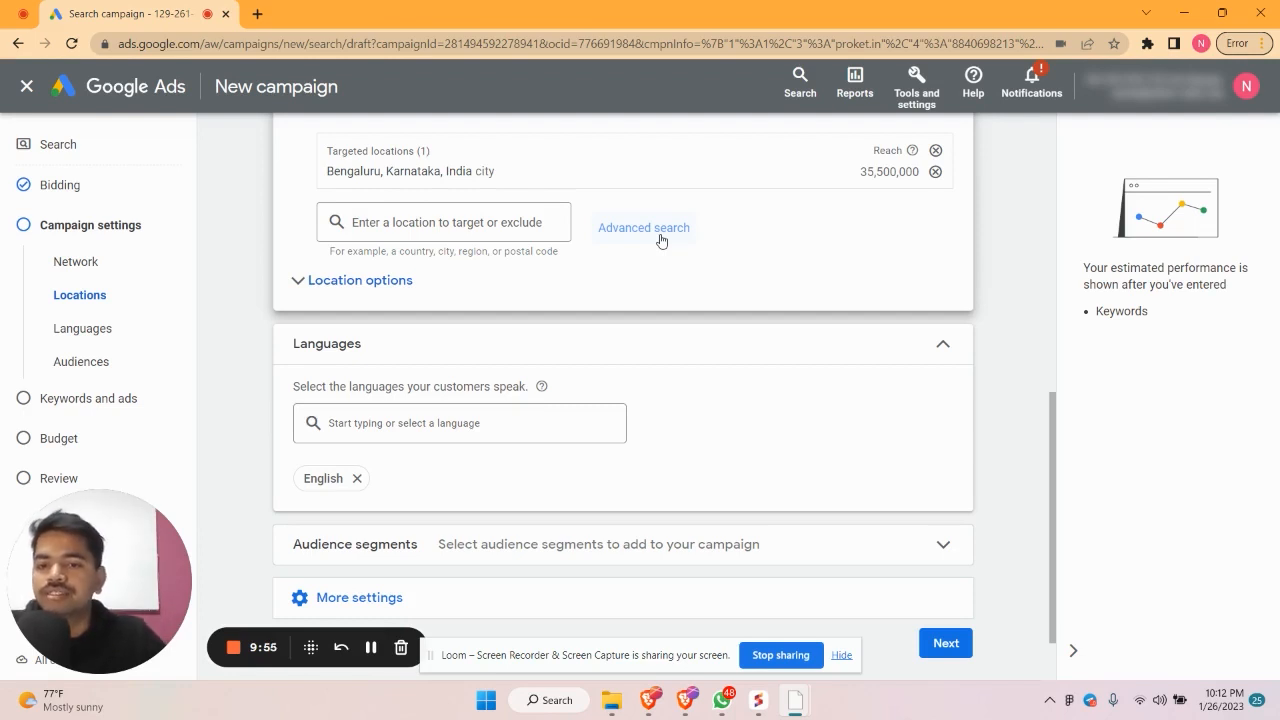
pyautogui.scroll(-1, 545, 400)
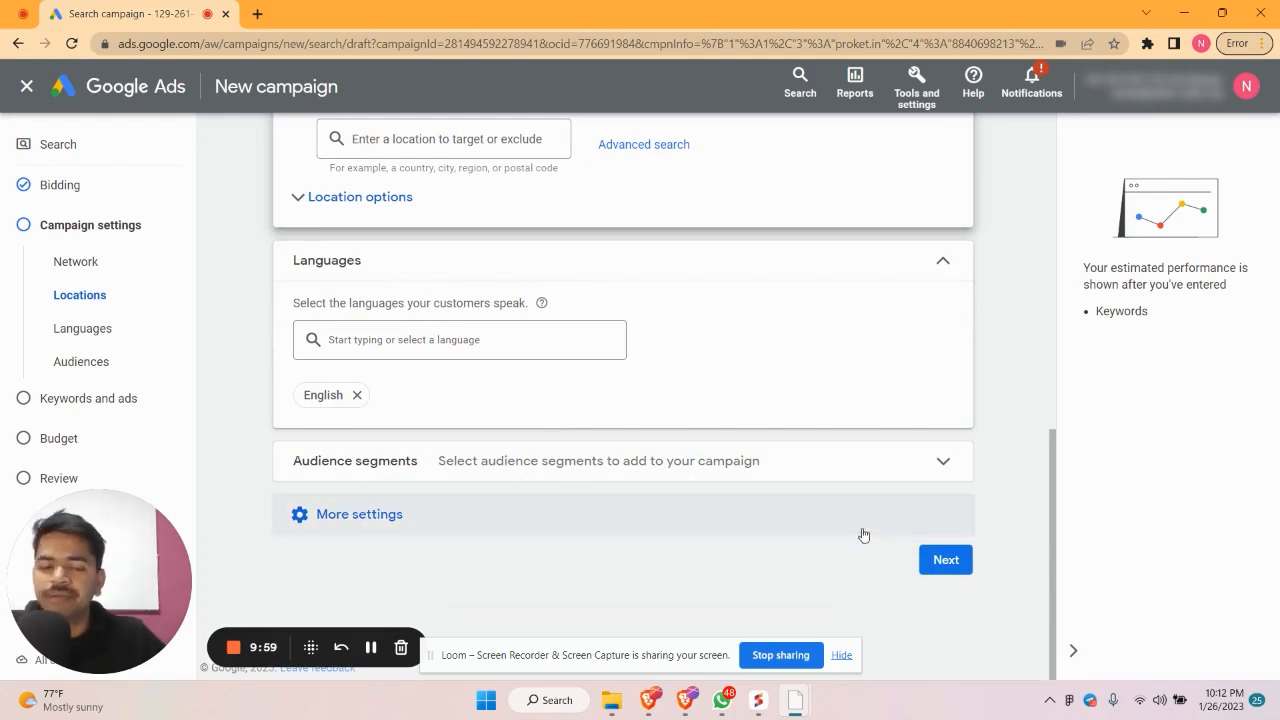
pyautogui.click(960, 568)
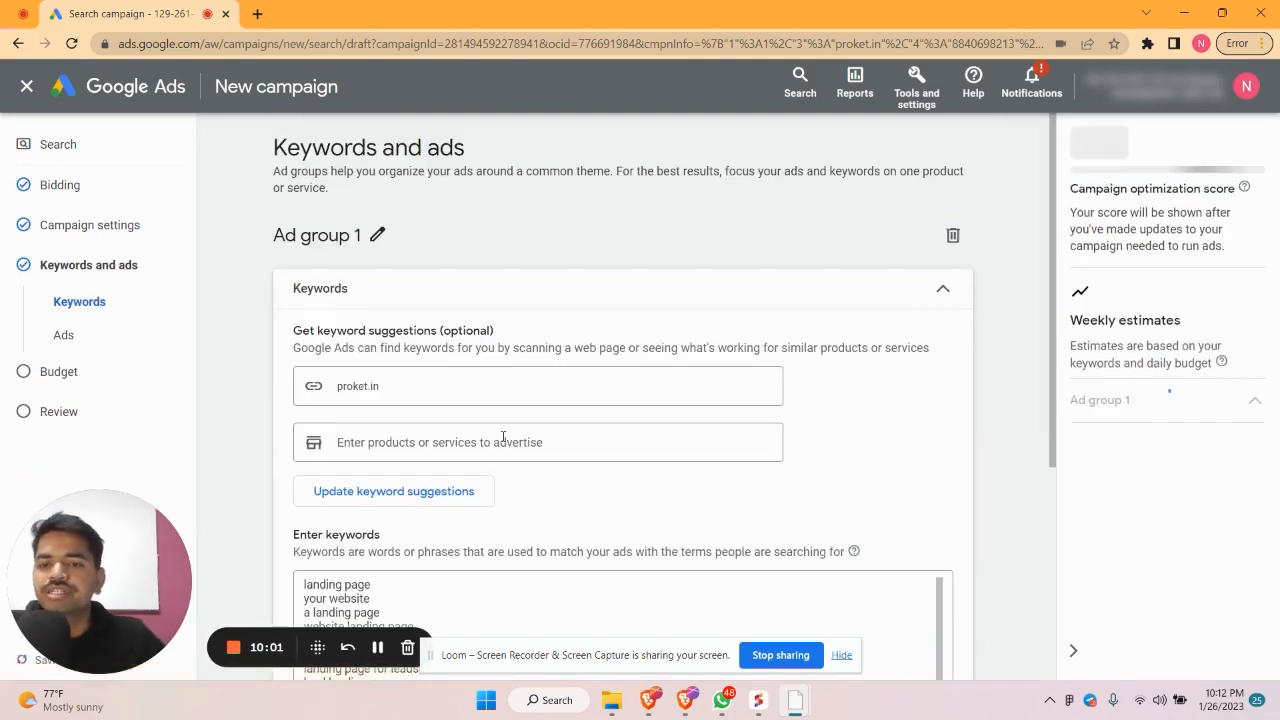
# Delete all the suggested keywords from the Enter keywords box
pyautogui.scroll(-3, 503, 437)
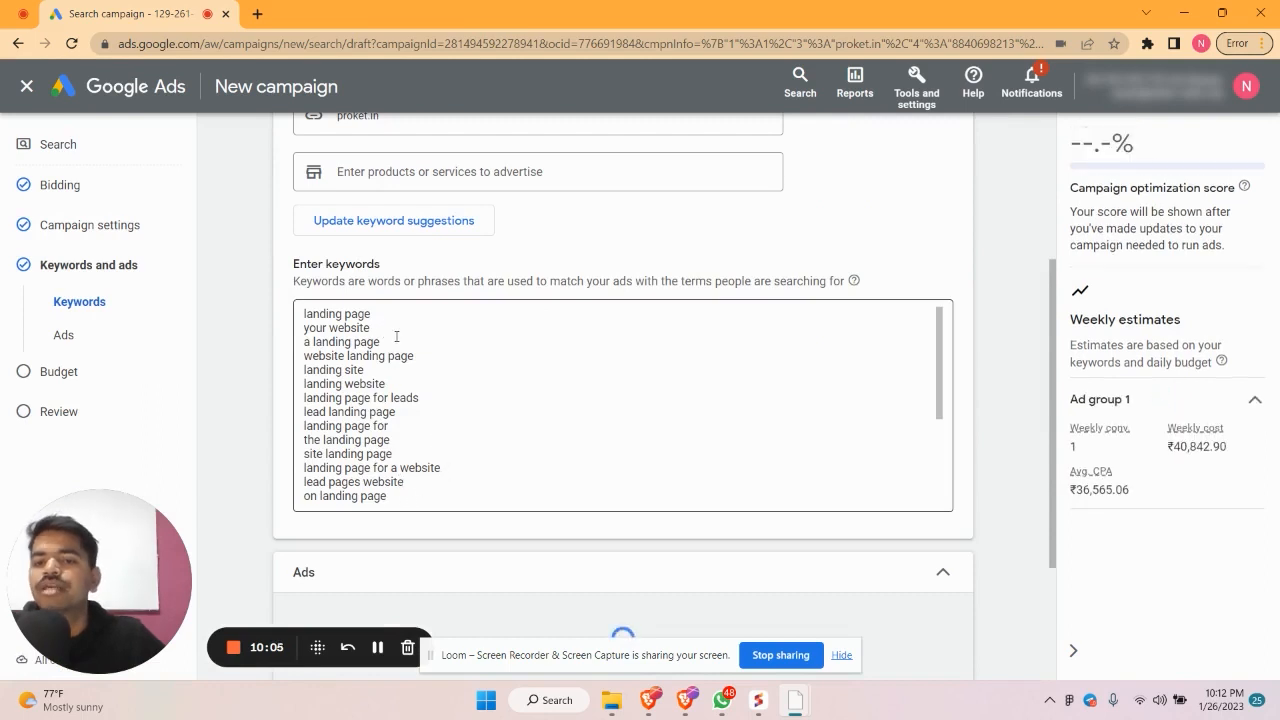
pyautogui.scroll(-2, 400, 375)
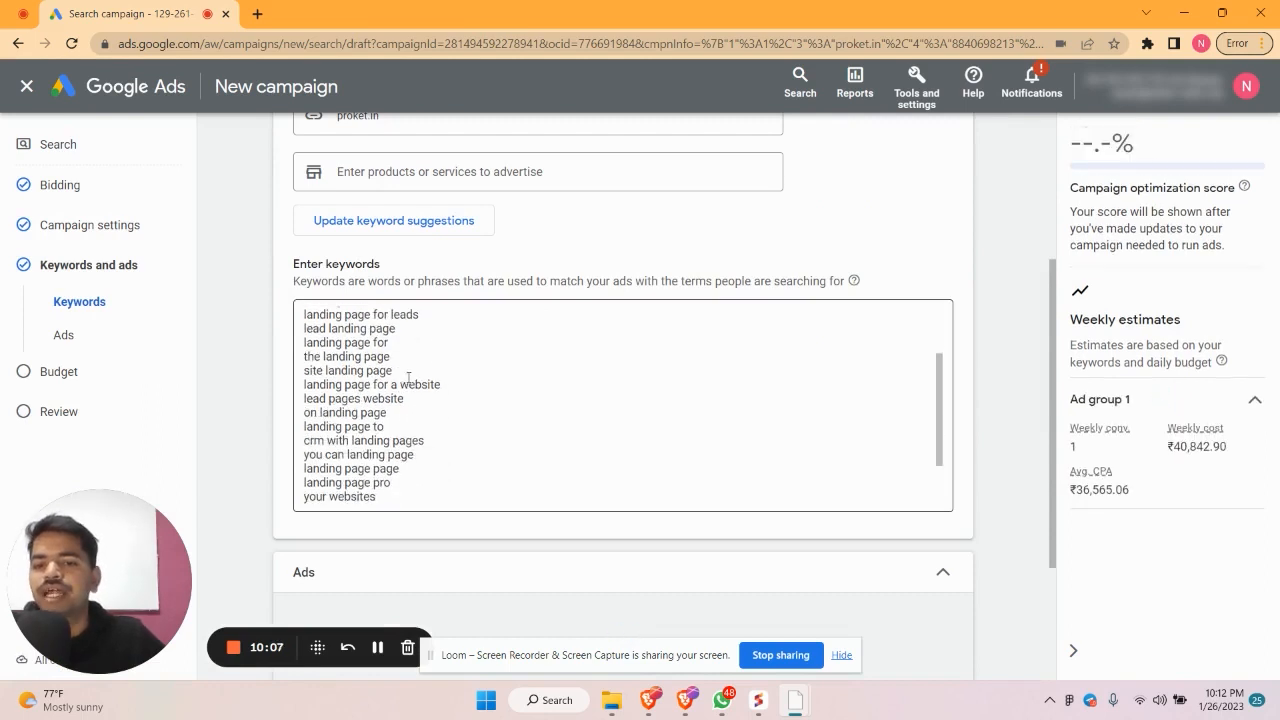
pyautogui.scroll(-2, 400, 460)
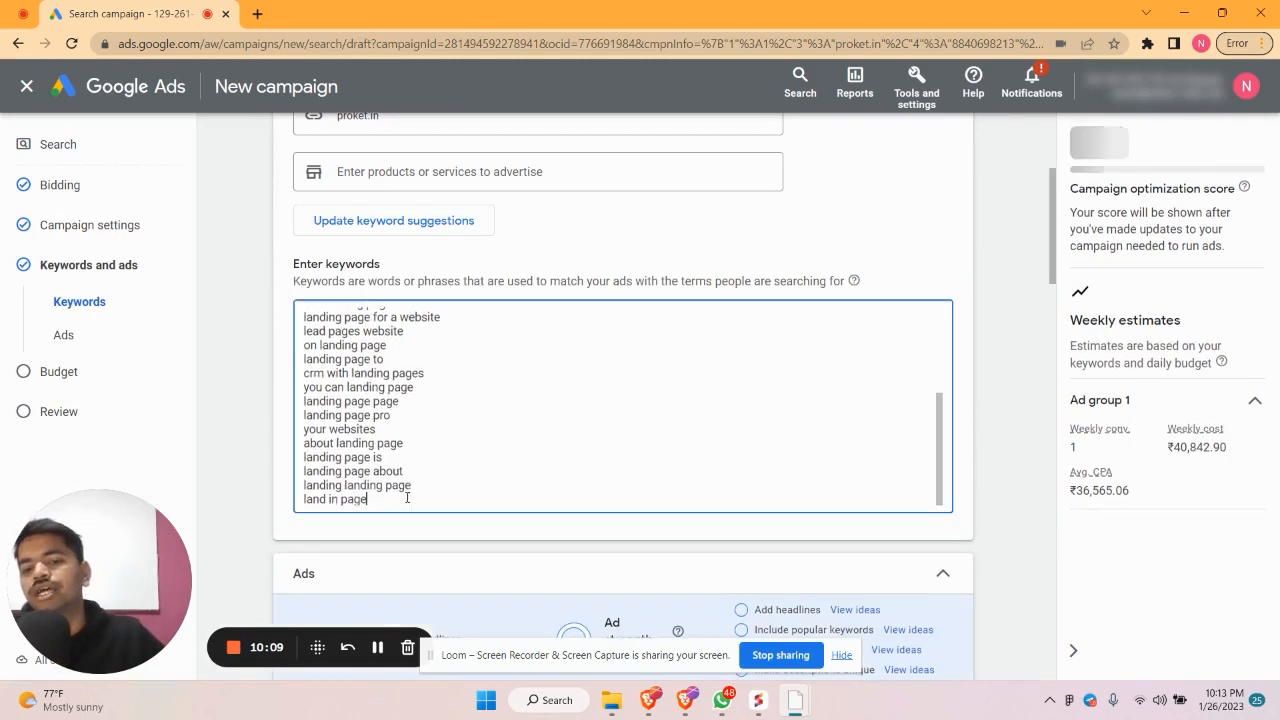
pyautogui.moveTo(405, 497); pyautogui.dragTo(290, 282)
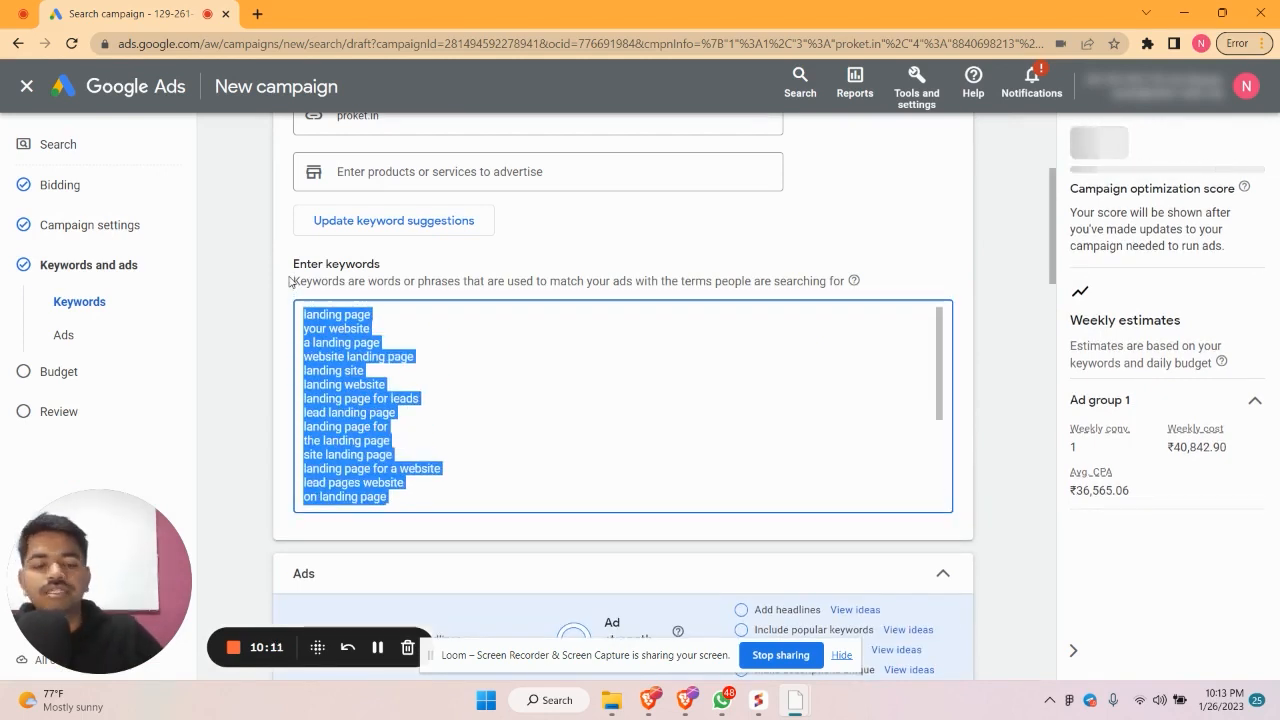
pyautogui.press('BackSpace')
# Enter keywords proket homes, proket homes brochure, proket floor plan and proket homes exclusive offers
pyautogui.write('pro')
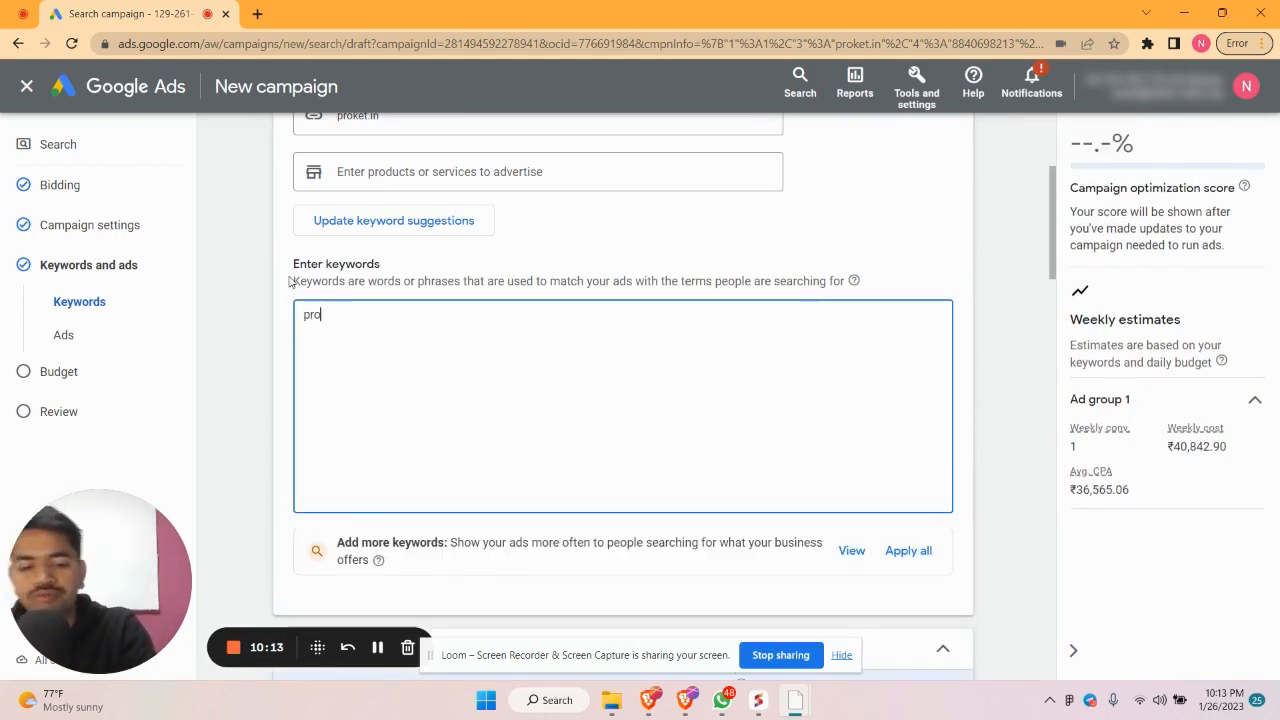
pyautogui.write('ket homes')
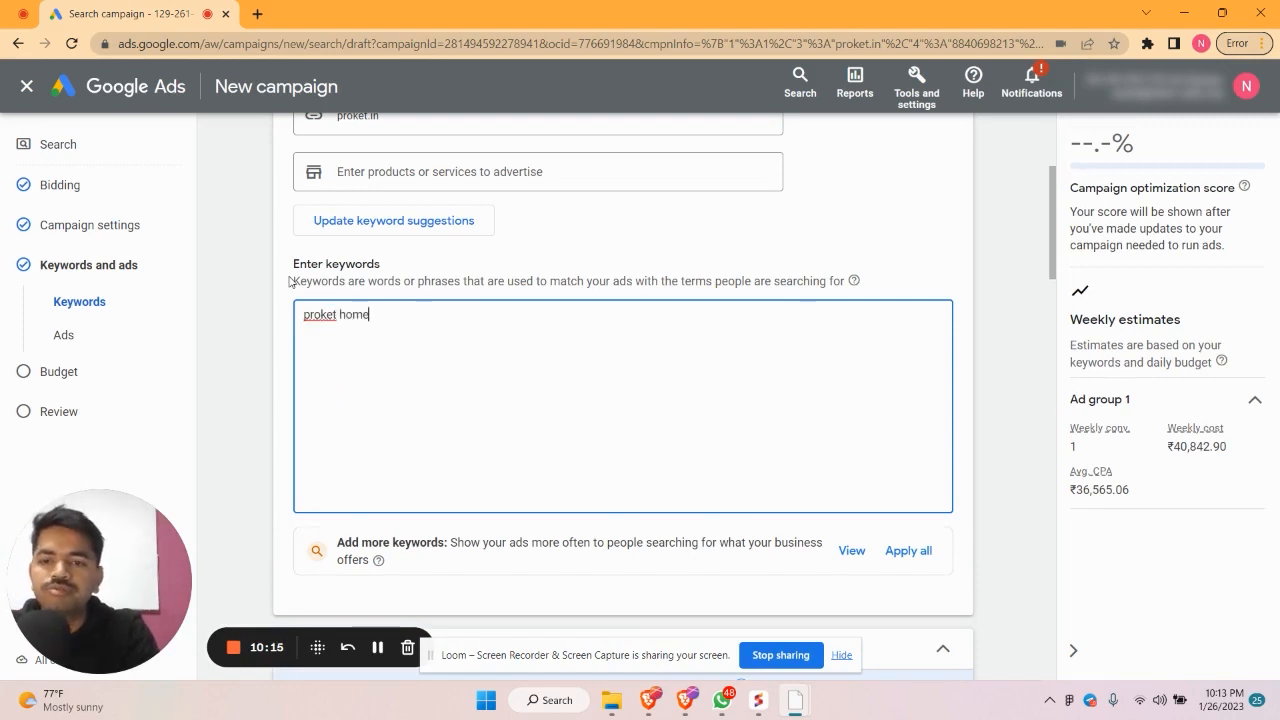
pyautogui.press('Return')
pyautogui.write('pr')
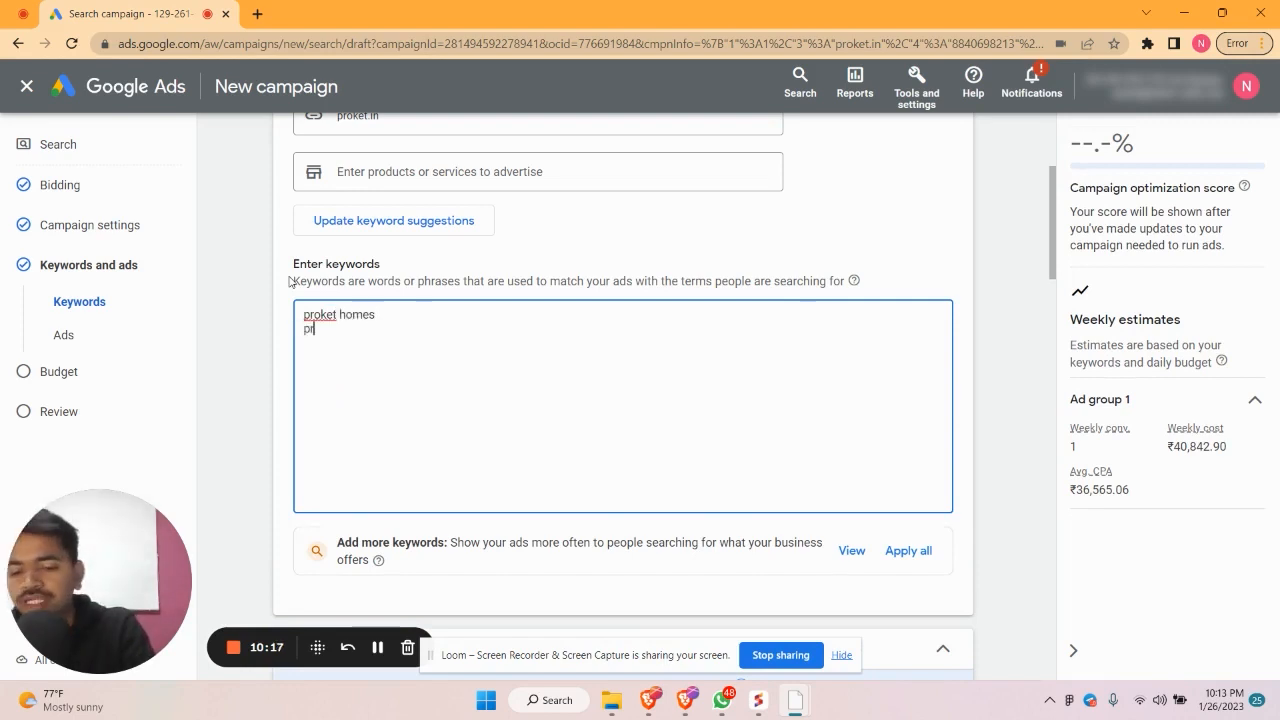
pyautogui.write('oket hom')
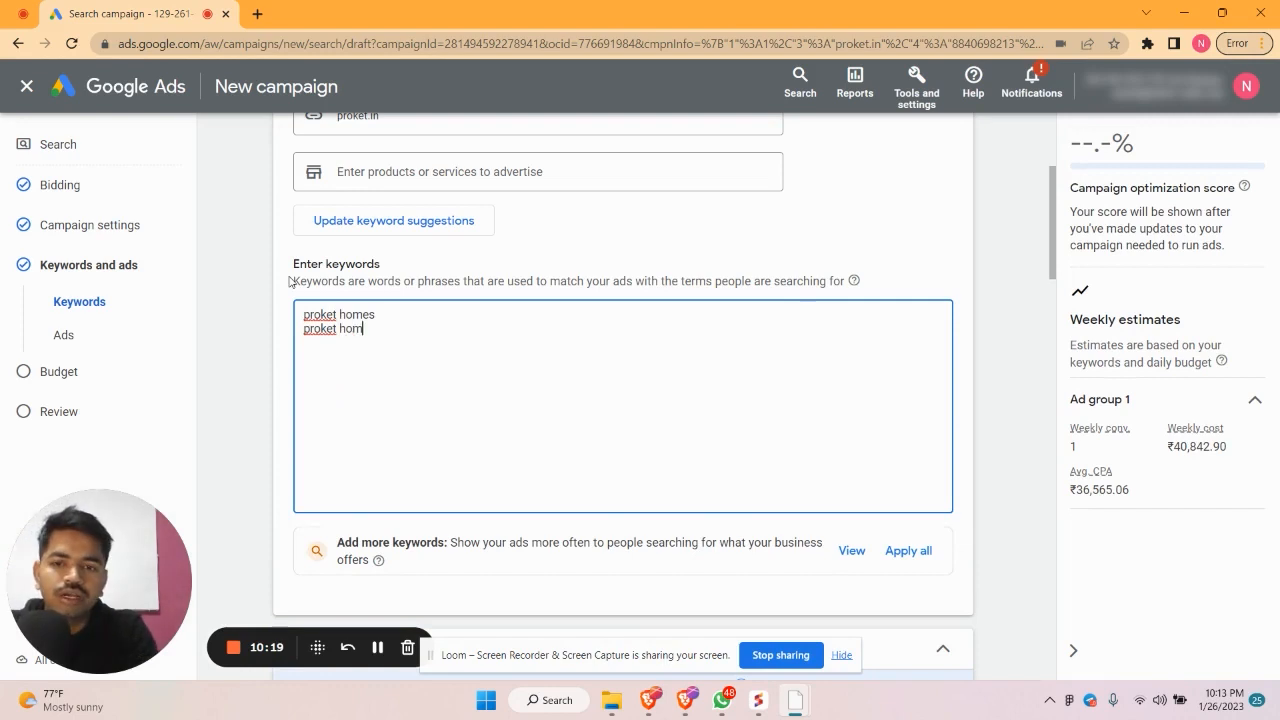
pyautogui.write('es br')
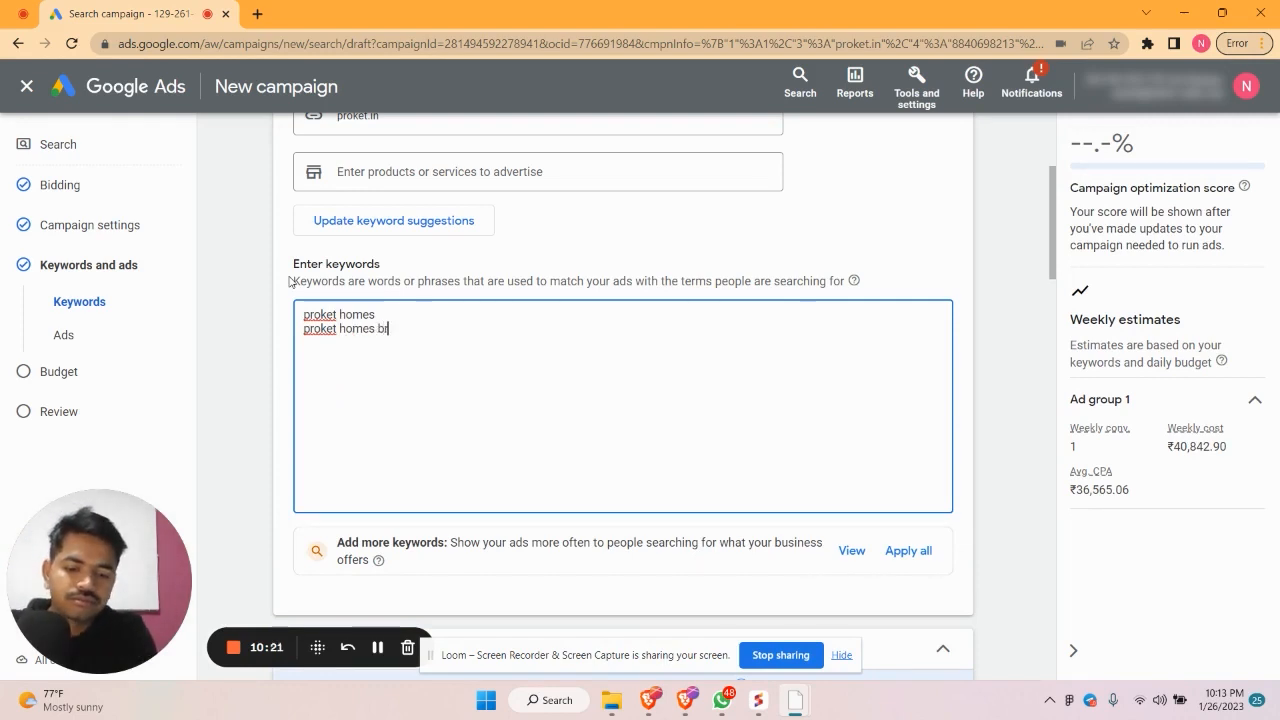
pyautogui.write('ochure')
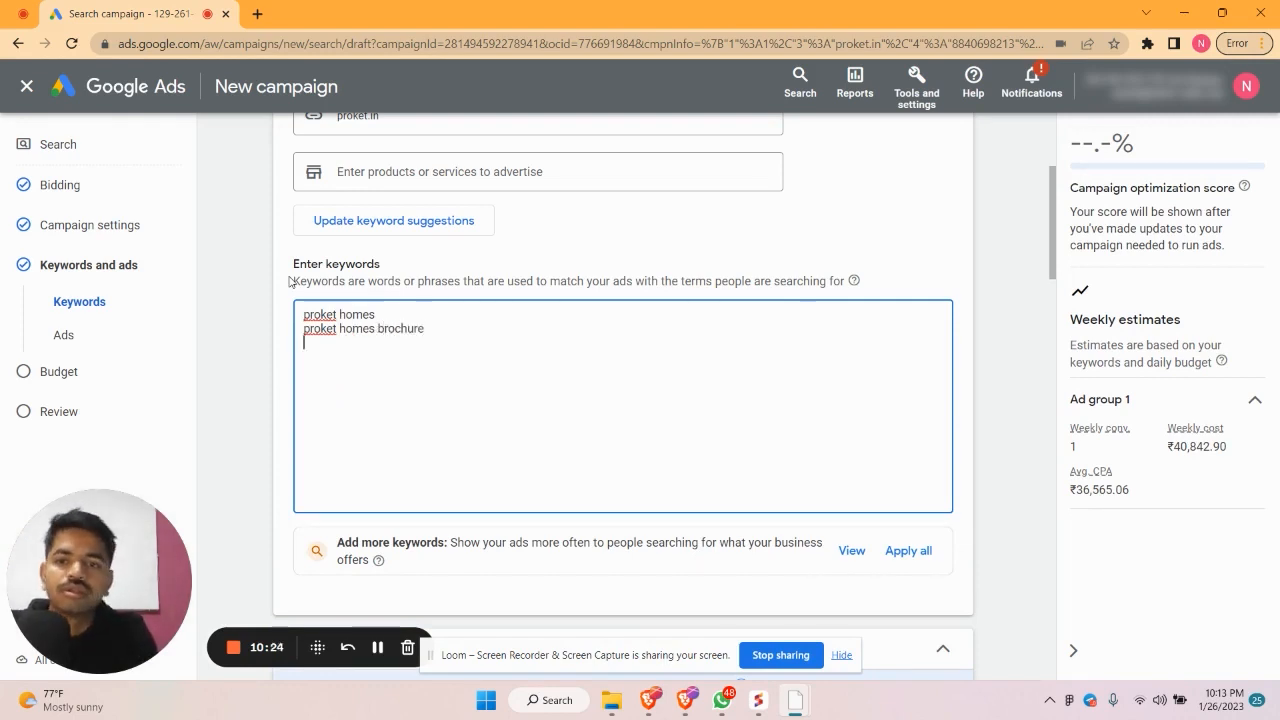
pyautogui.press('Return')
pyautogui.write('proket')
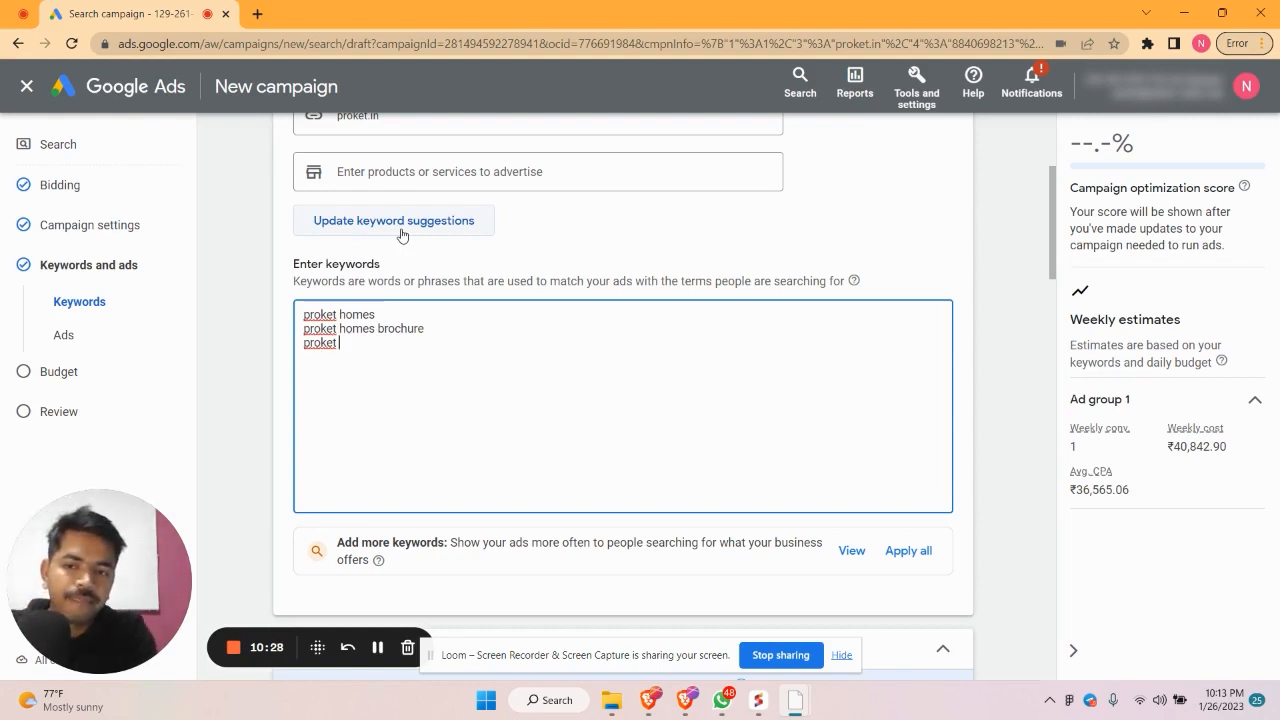
pyautogui.write(' floor')
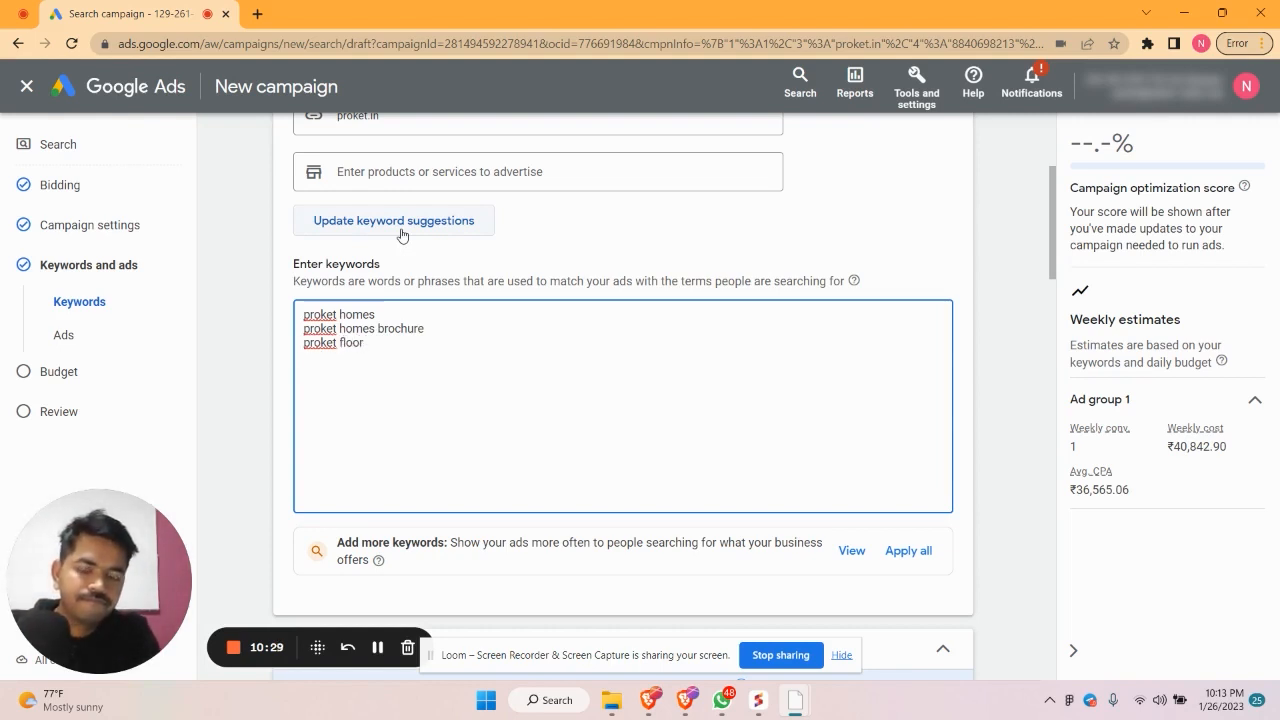
pyautogui.write(' plan')
pyautogui.press('Return')
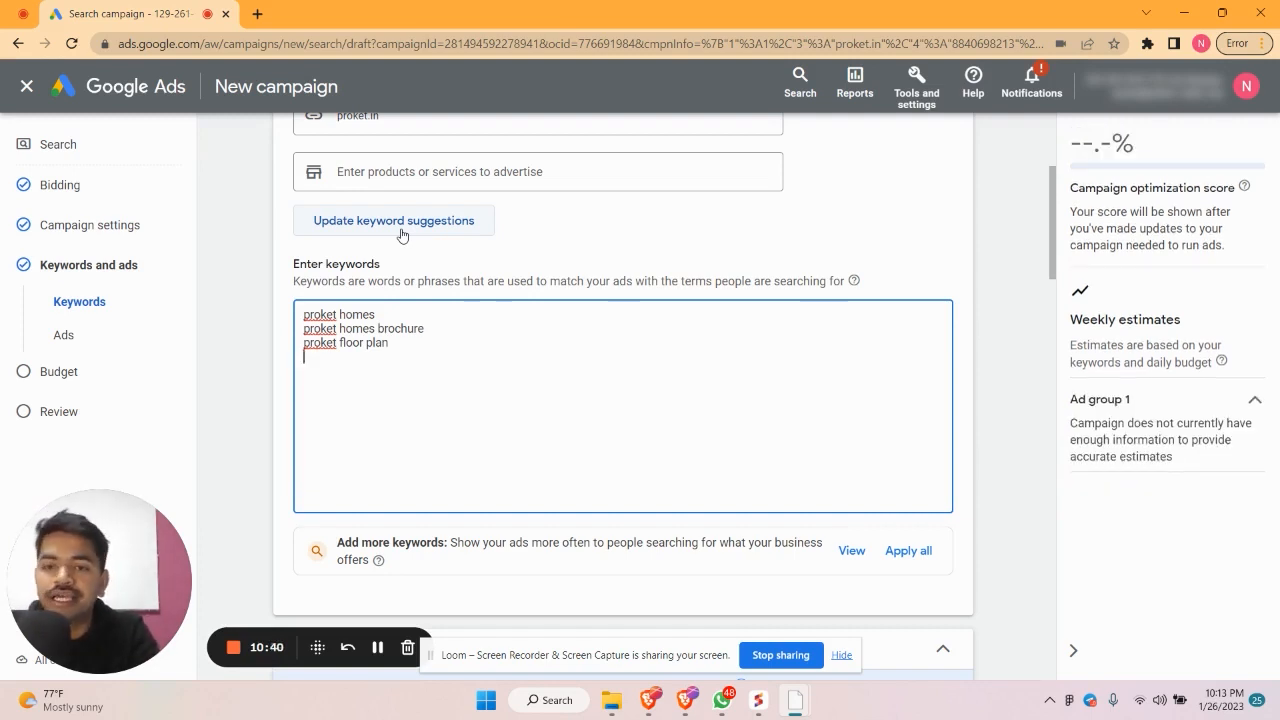
pyautogui.write('proke')
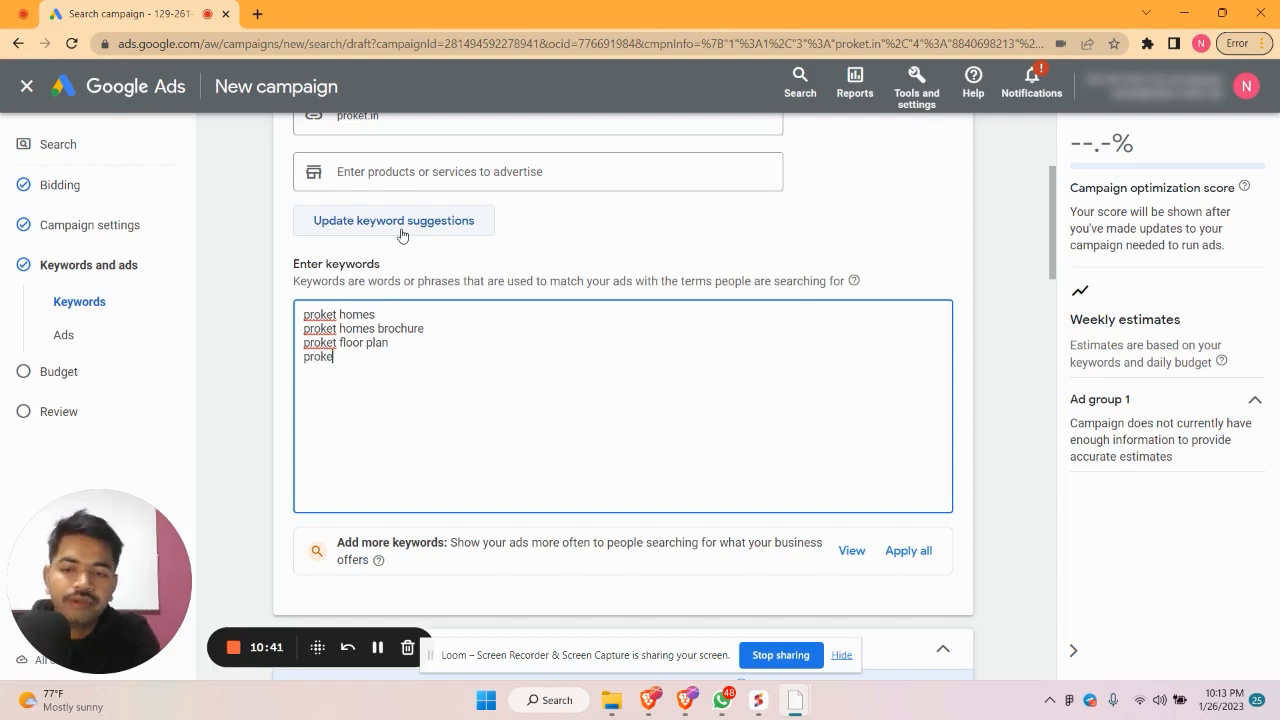
pyautogui.write('t home')
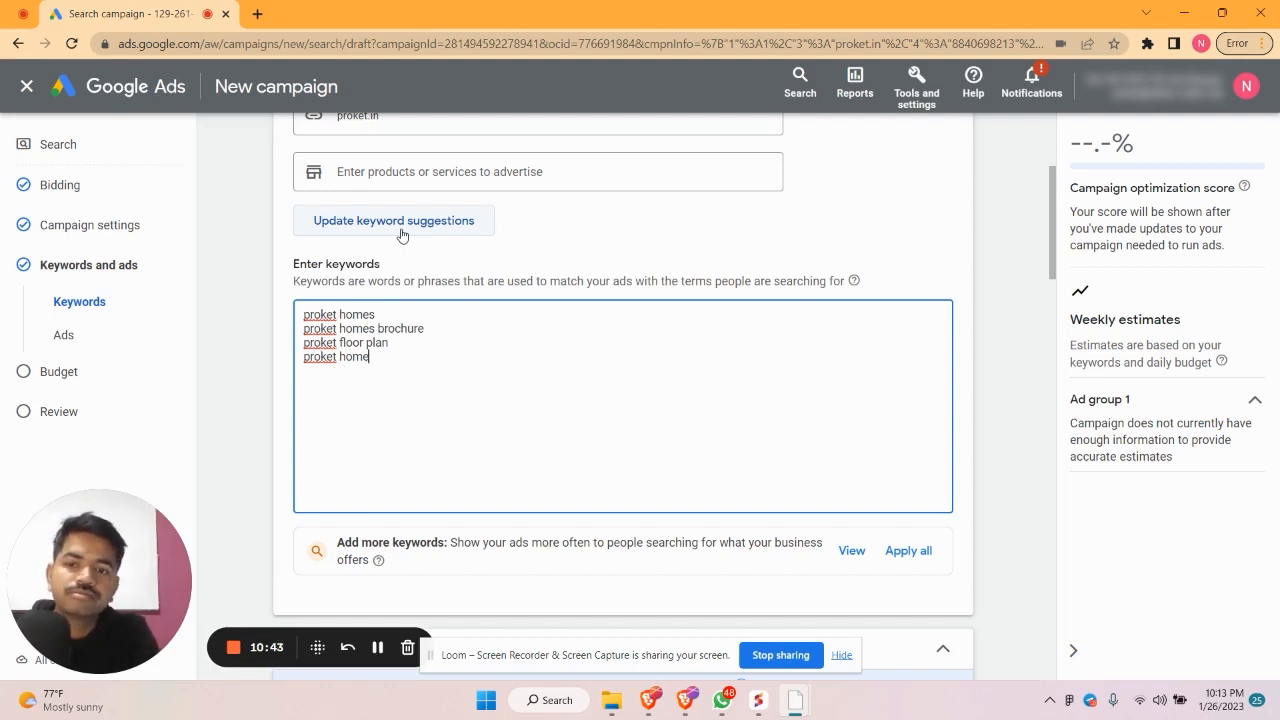
pyautogui.write('s exclsuive')
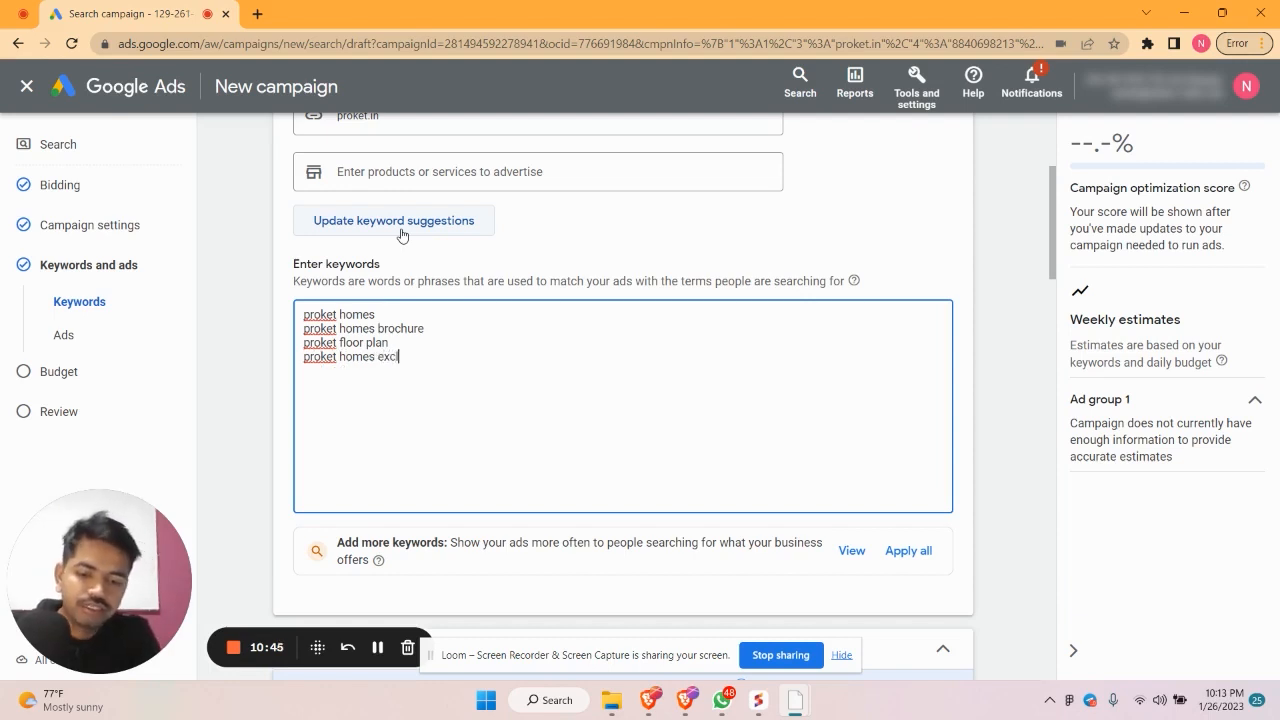
pyautogui.press('BackSpace')
pyautogui.press('BackSpace')
pyautogui.press('BackSpace')
pyautogui.press('BackSpace')
pyautogui.press('BackSpace')
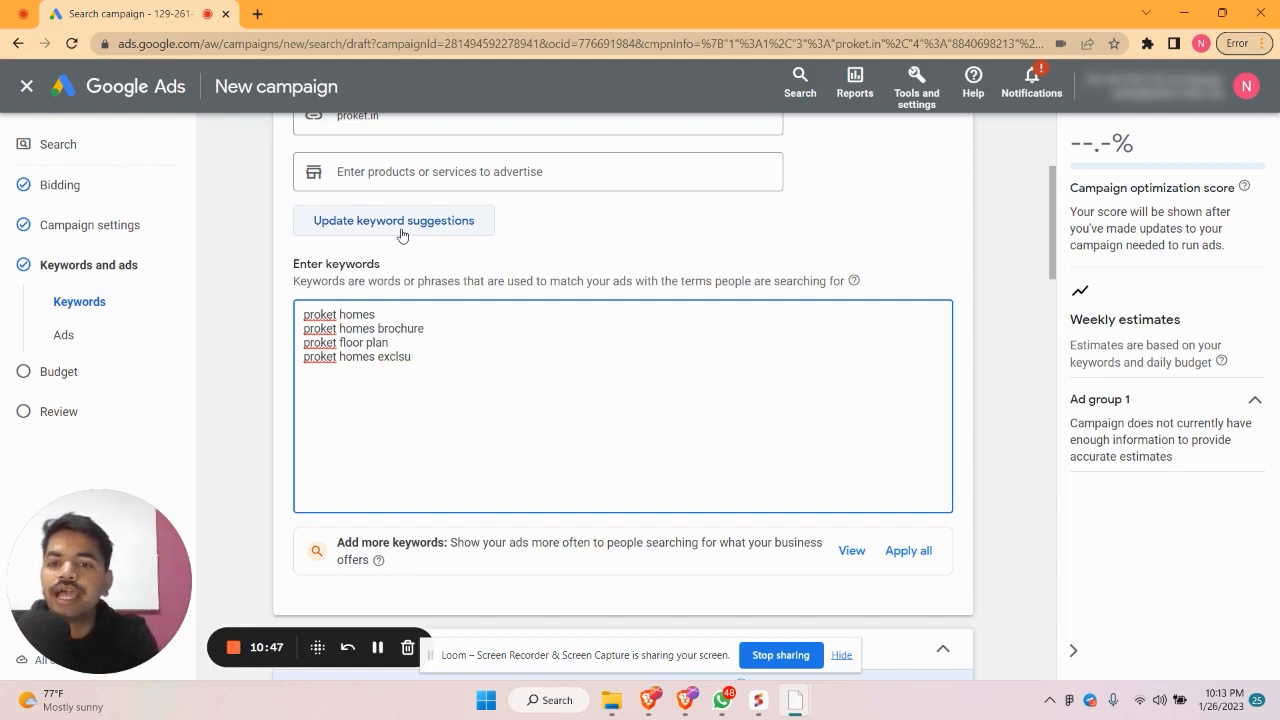
pyautogui.write('usi')
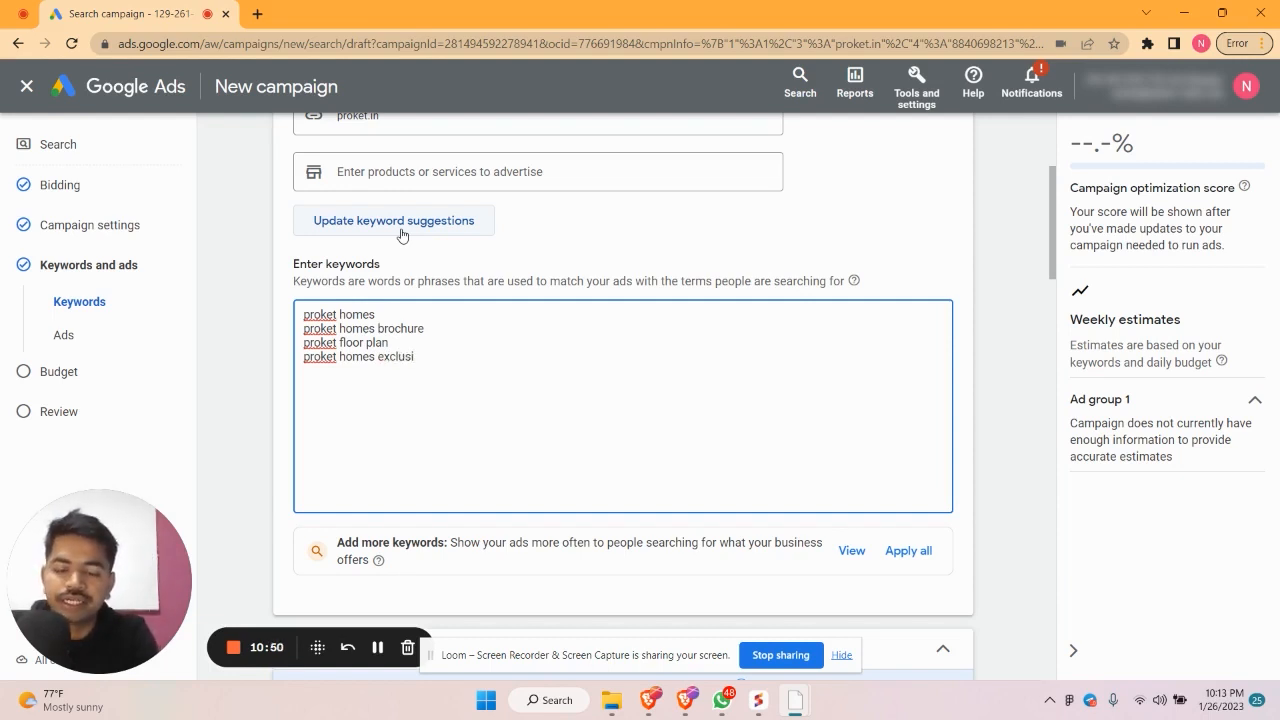
pyautogui.write('ive ')
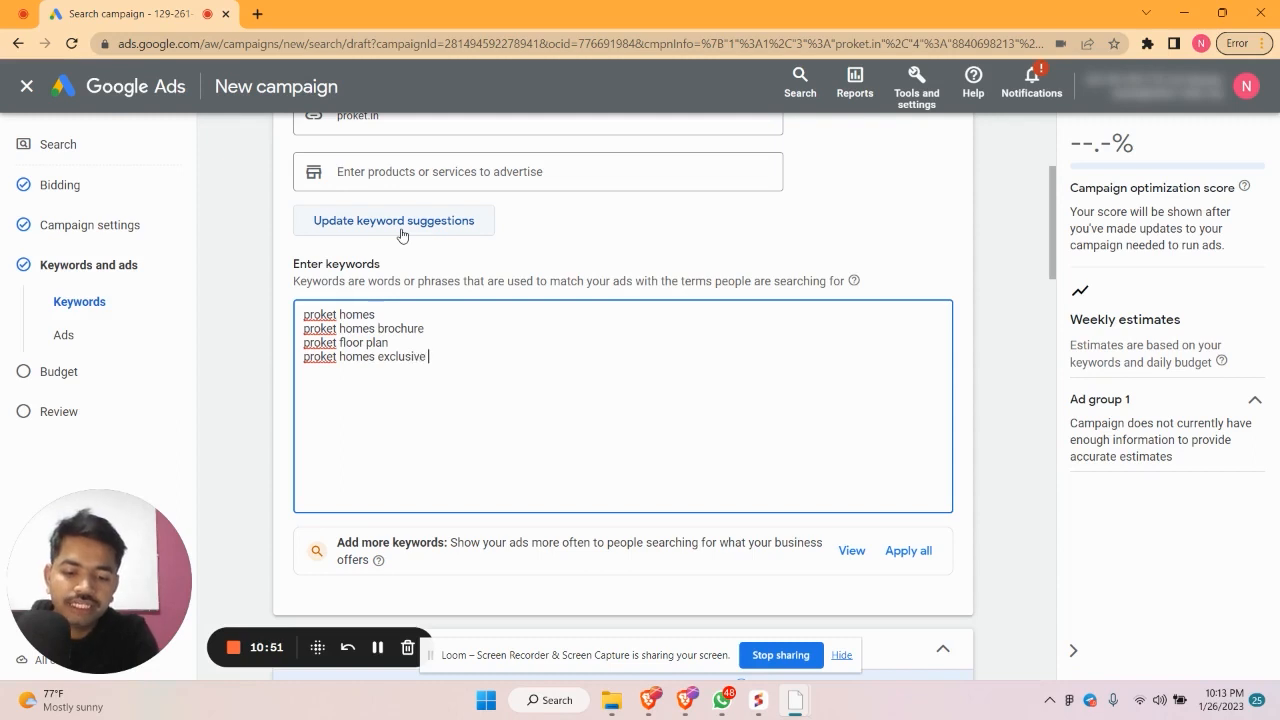
pyautogui.write('offers')
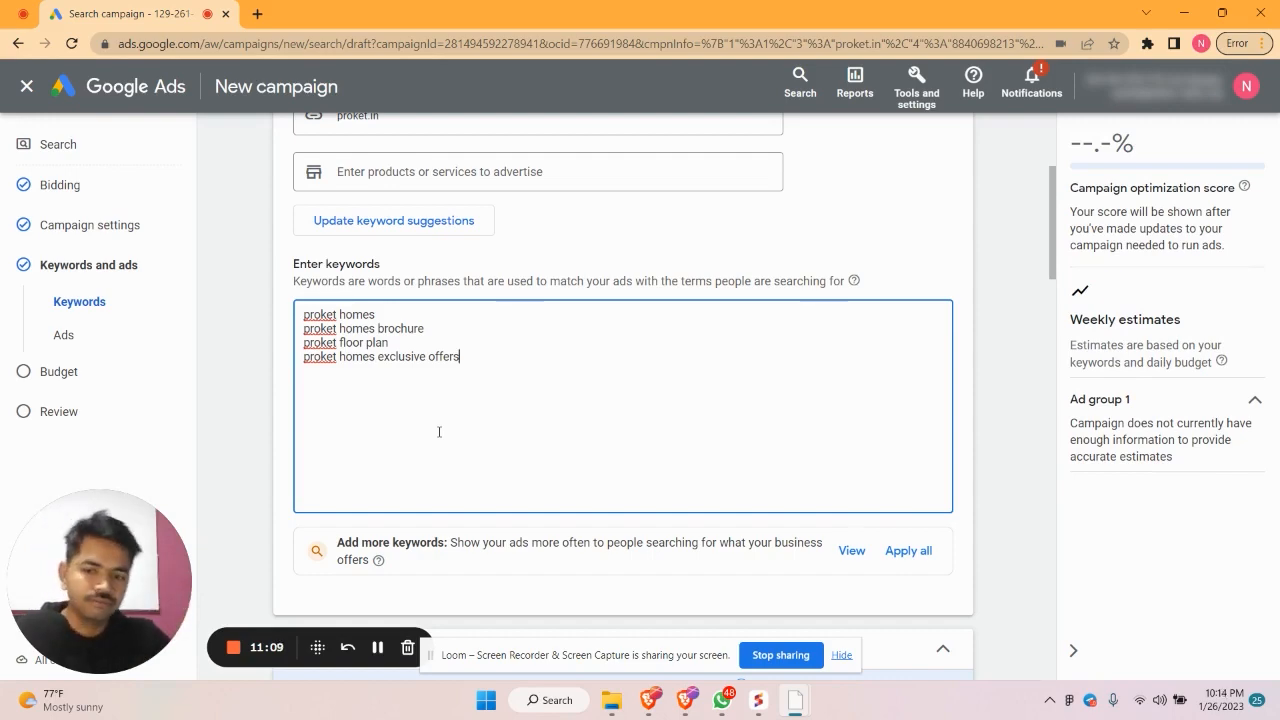
# Review the draft's Ads section, then start a blank new browser tab beside it
pyautogui.scroll(-6, 450, 437)
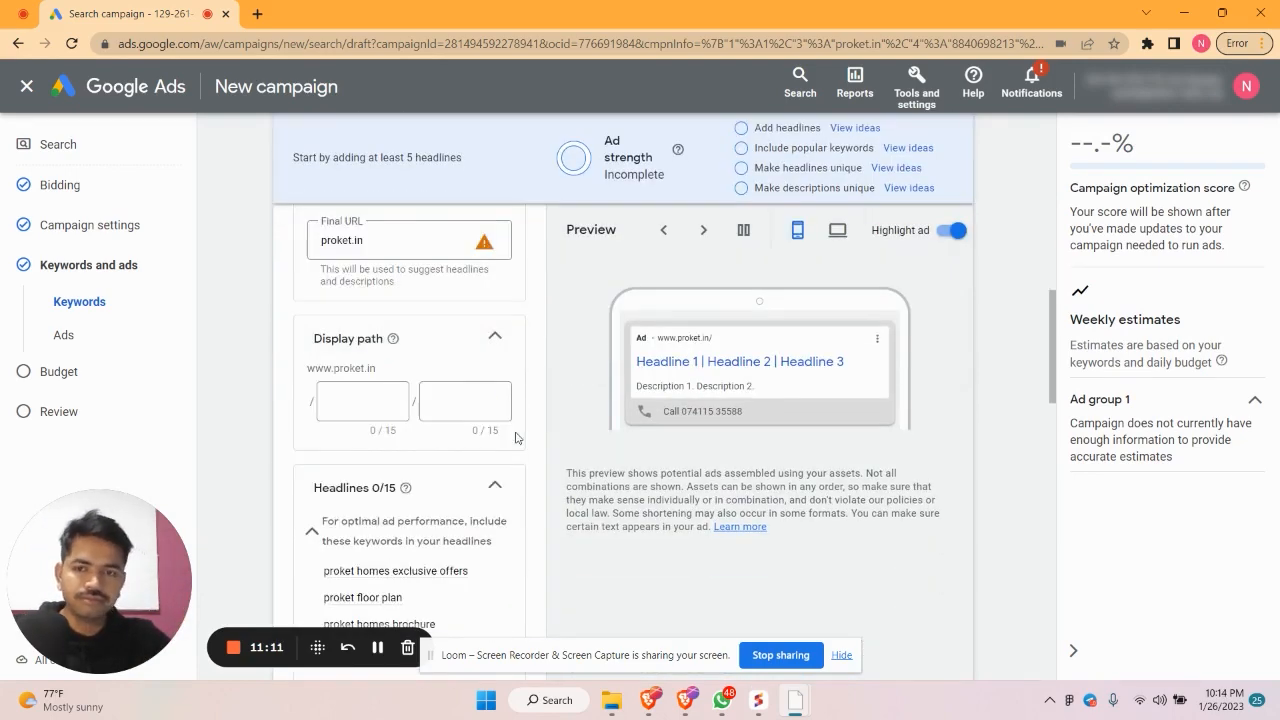
pyautogui.scroll(1, 515, 437)
pyautogui.scroll(-2, 515, 437)
pyautogui.scroll(2, 490, 420)
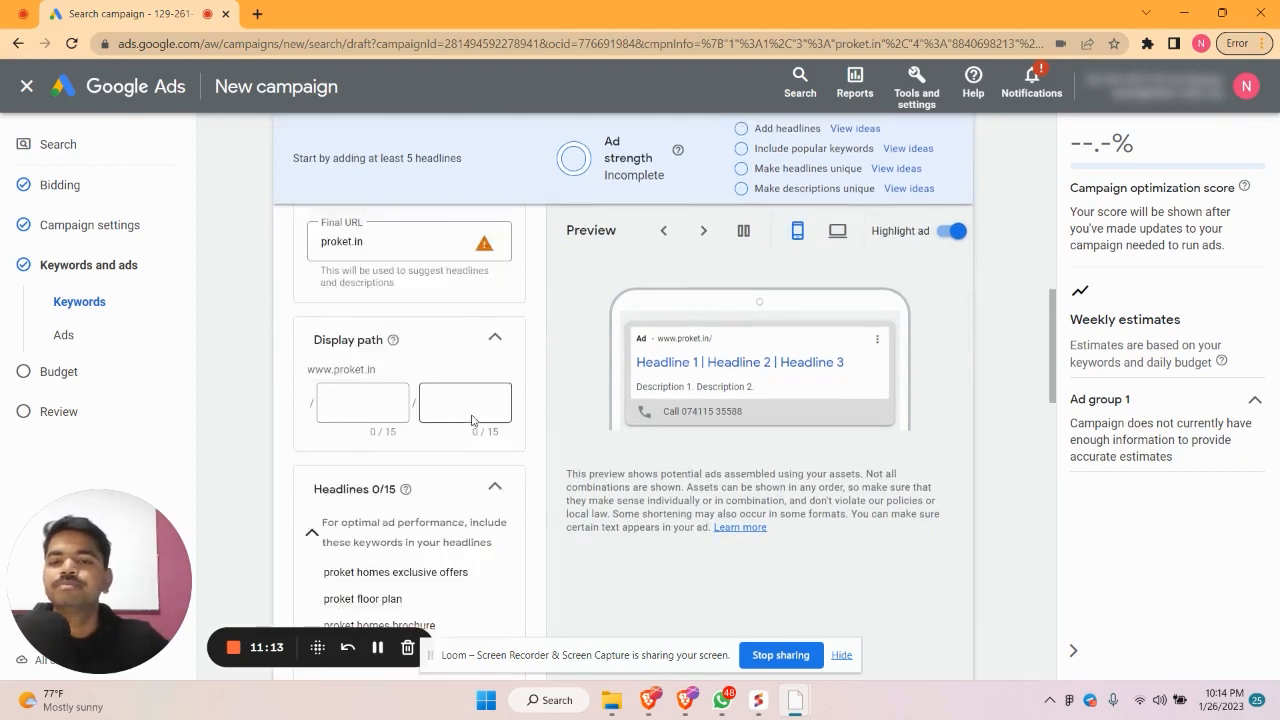
pyautogui.scroll(1, 471, 405)
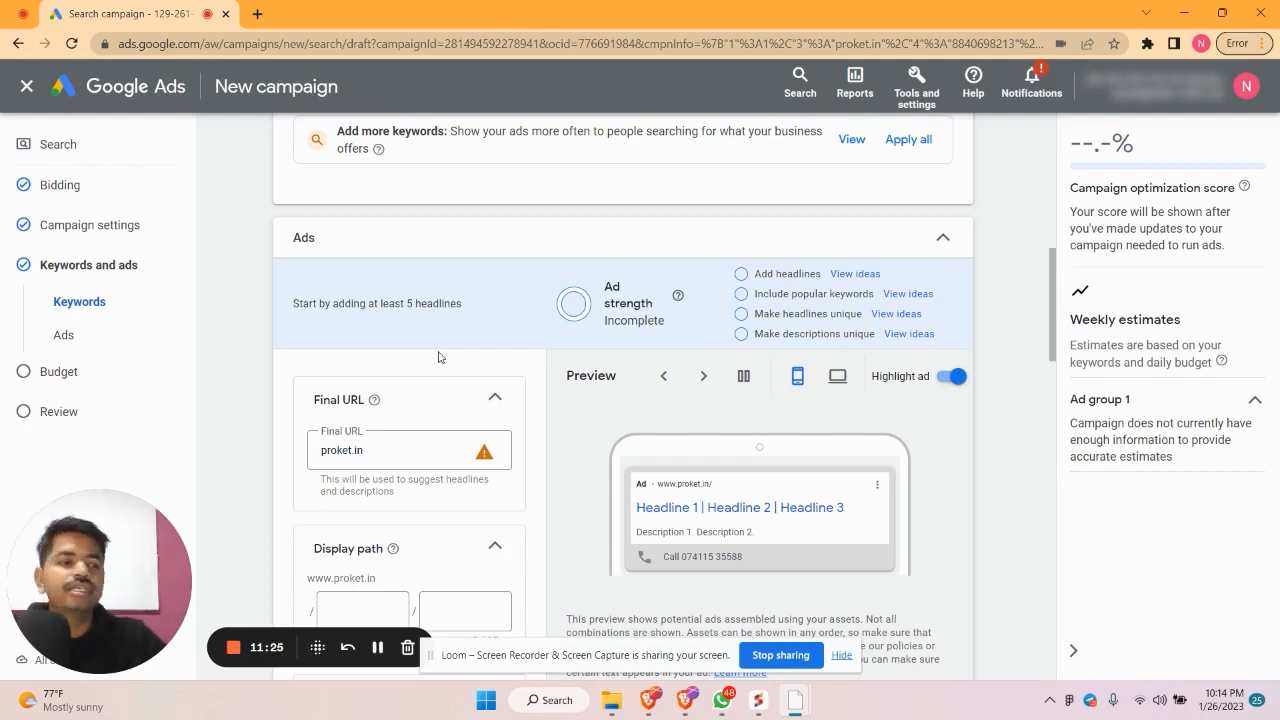
pyautogui.click(257, 13)
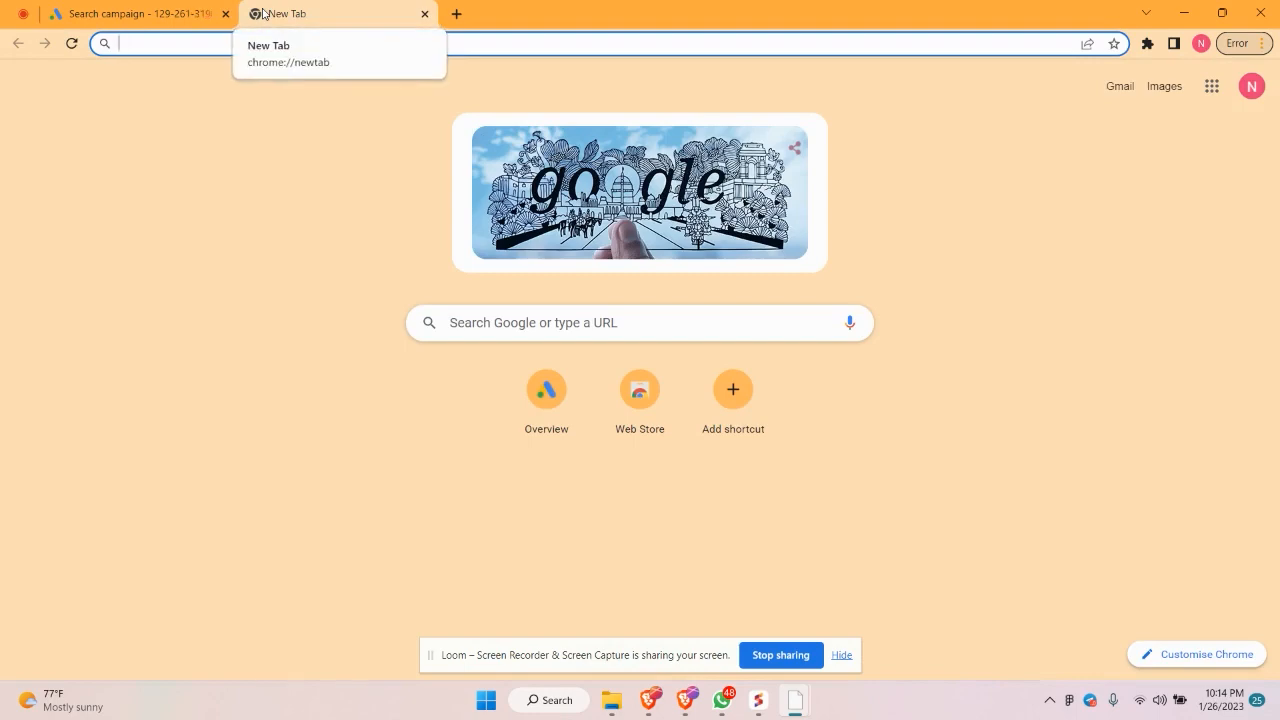
# Search Google for 'adarsh crest' and look over the results and business panel
pyautogui.write('adars')
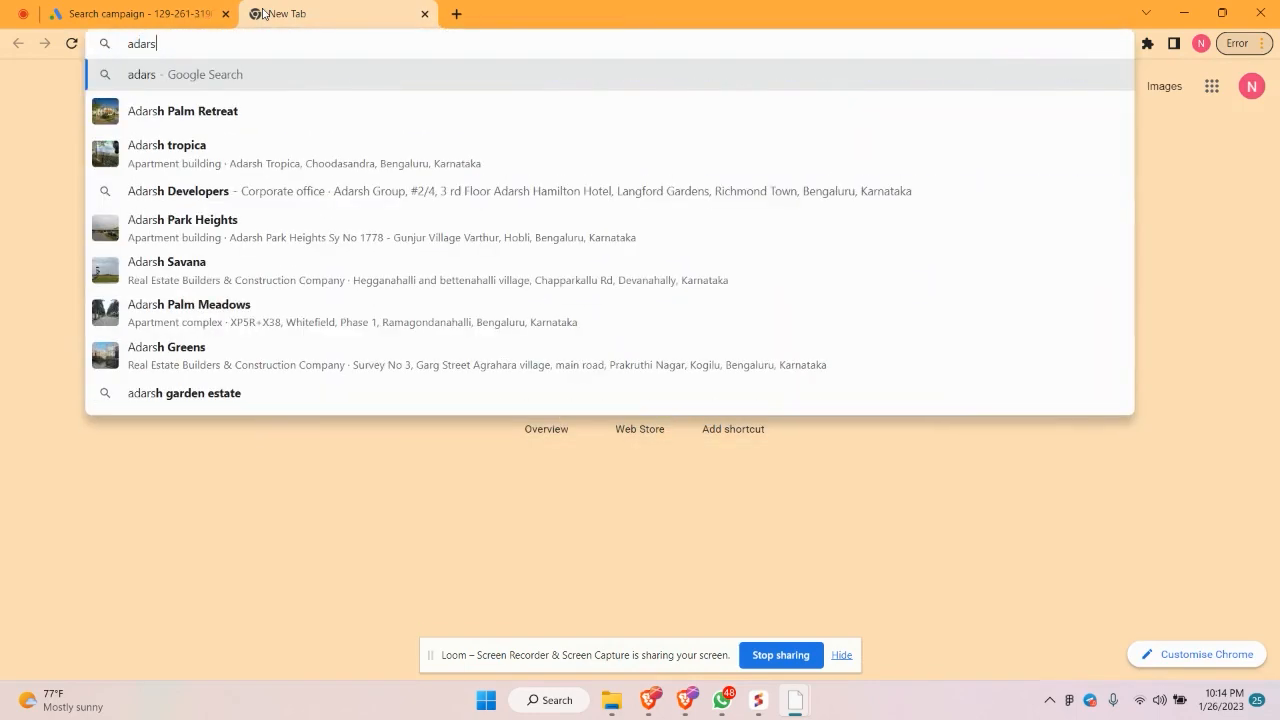
pyautogui.write('h crest')
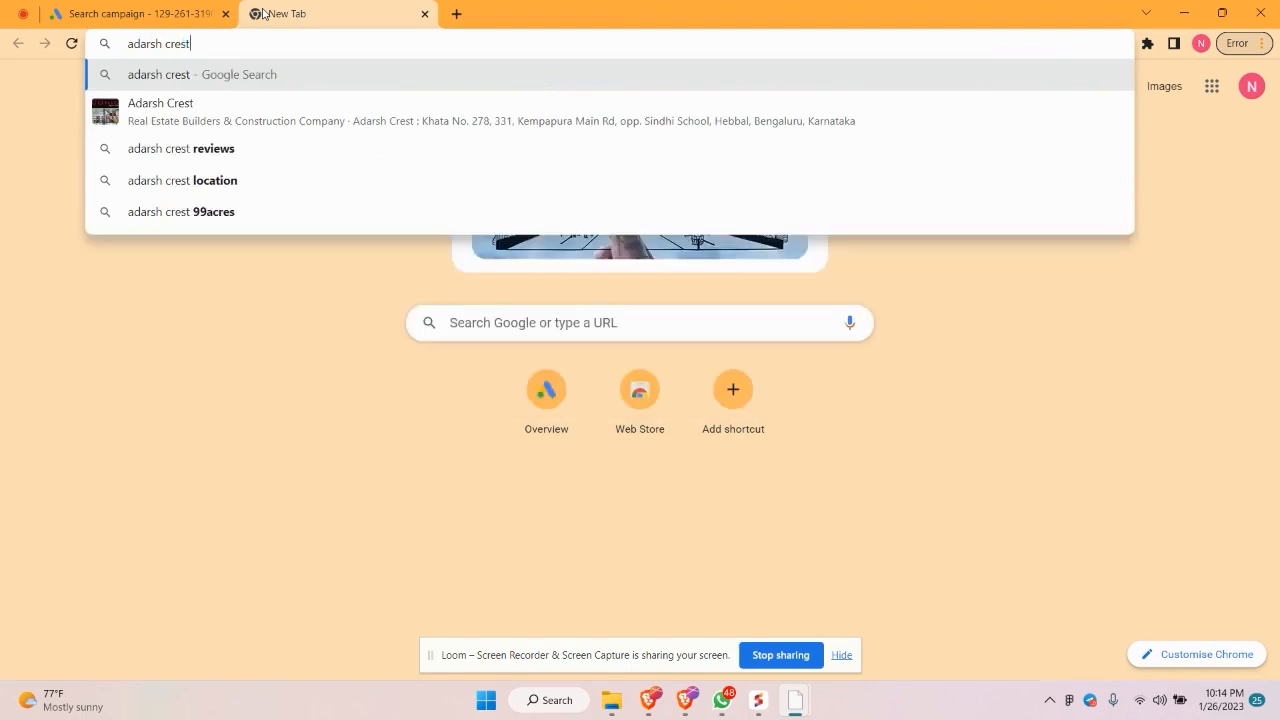
pyautogui.press('Return')
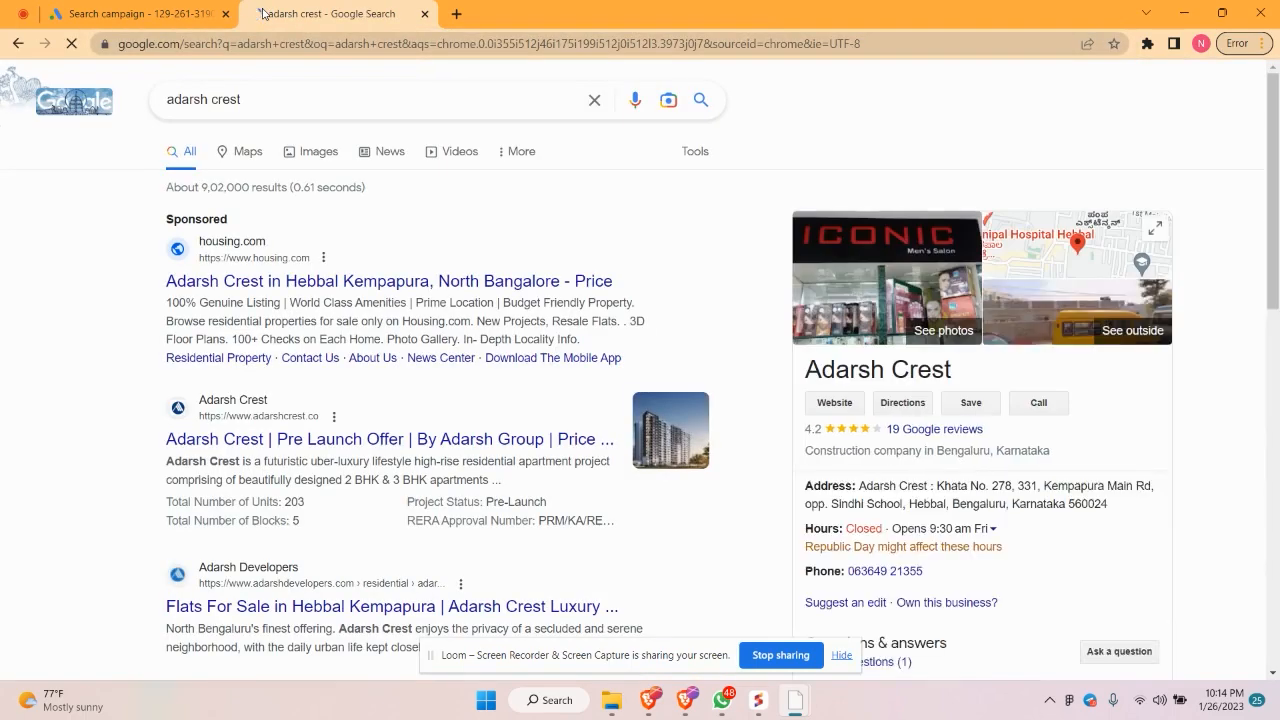
pyautogui.scroll(-2, 229, 279)
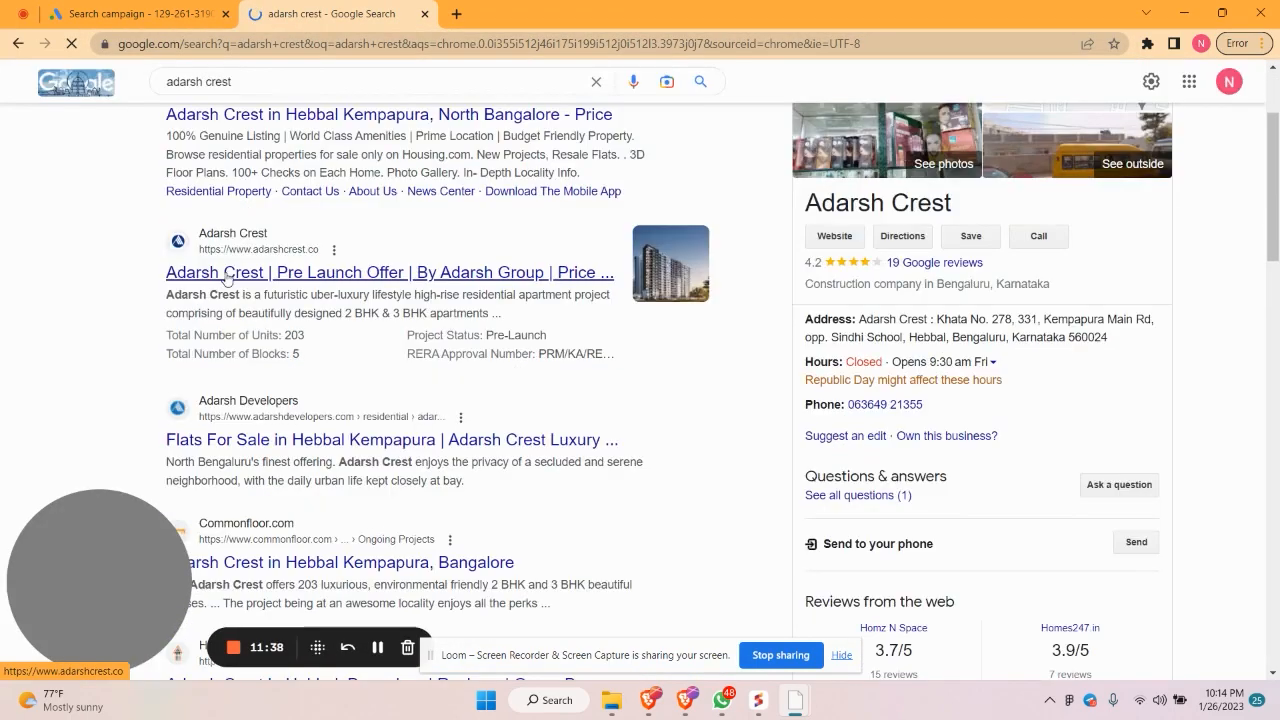
pyautogui.scroll(2, 251, 290)
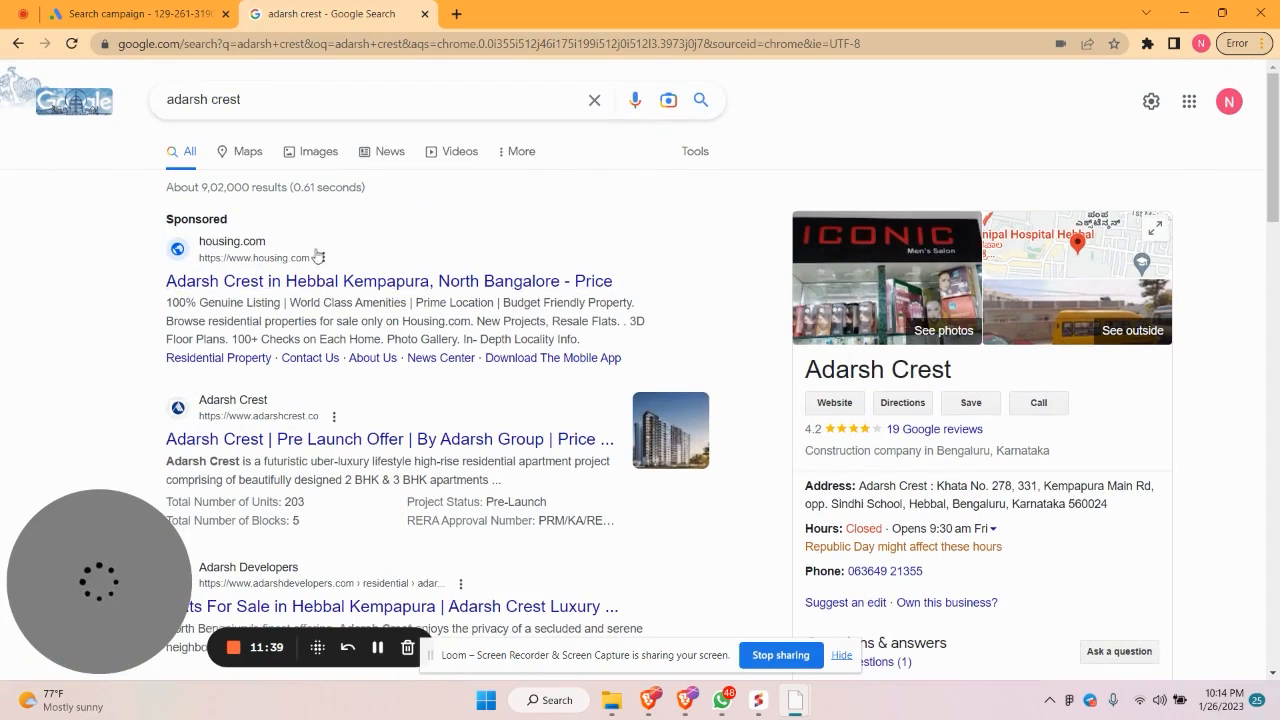
# Replace the query with 'assetz soho & sky' and run the Google search
pyautogui.click(594, 100)
pyautogui.write('a')
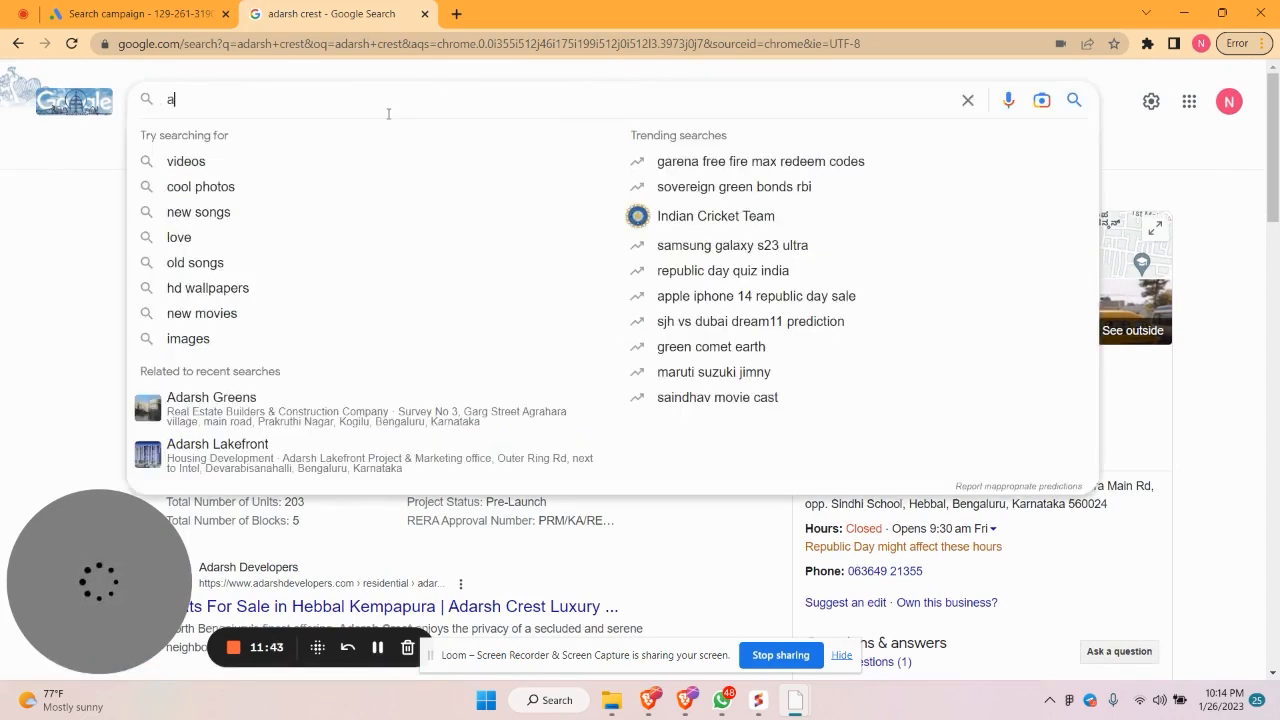
pyautogui.write('ssetz ')
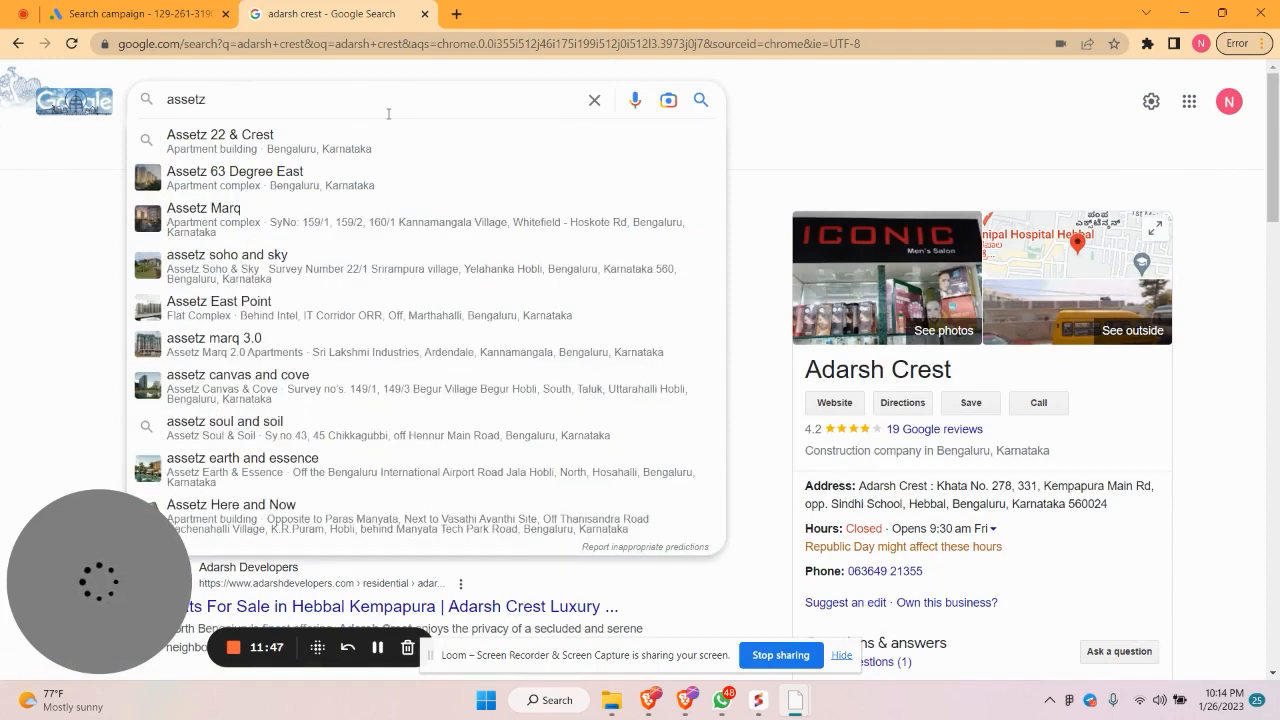
pyautogui.write('sohoo')
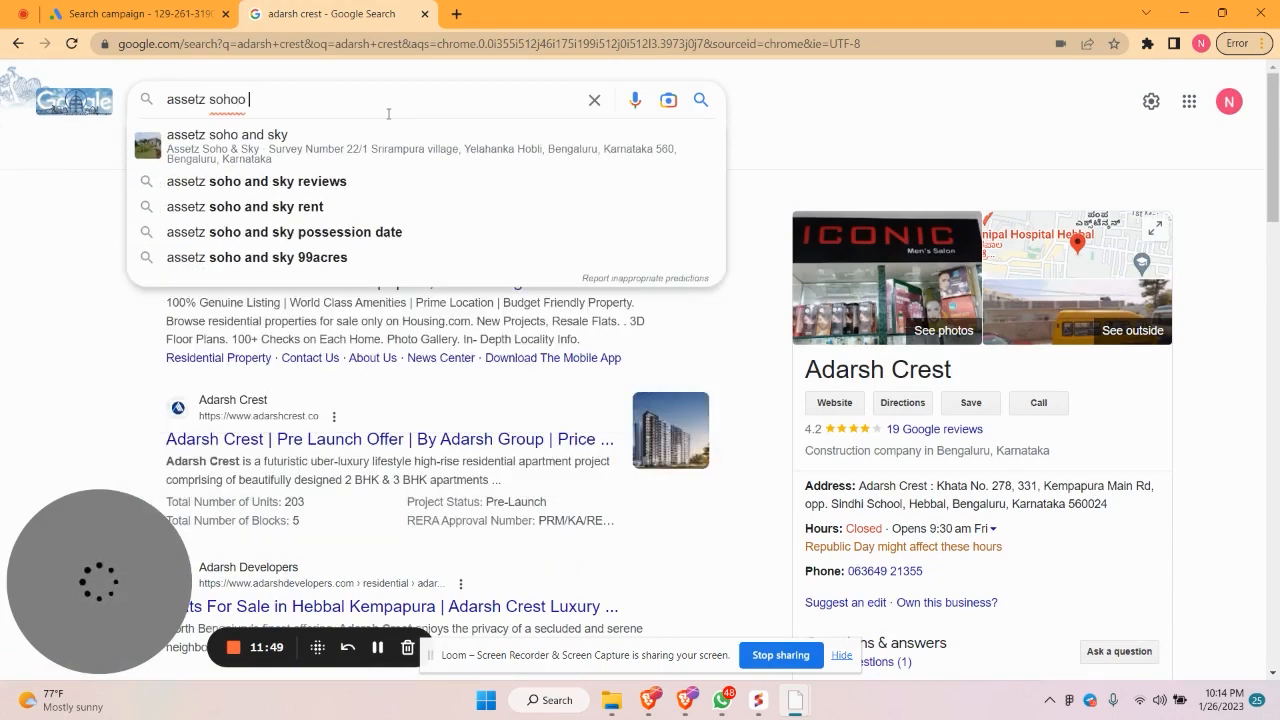
pyautogui.press('BackSpace')
pyautogui.press('BackSpace')
pyautogui.write('&')
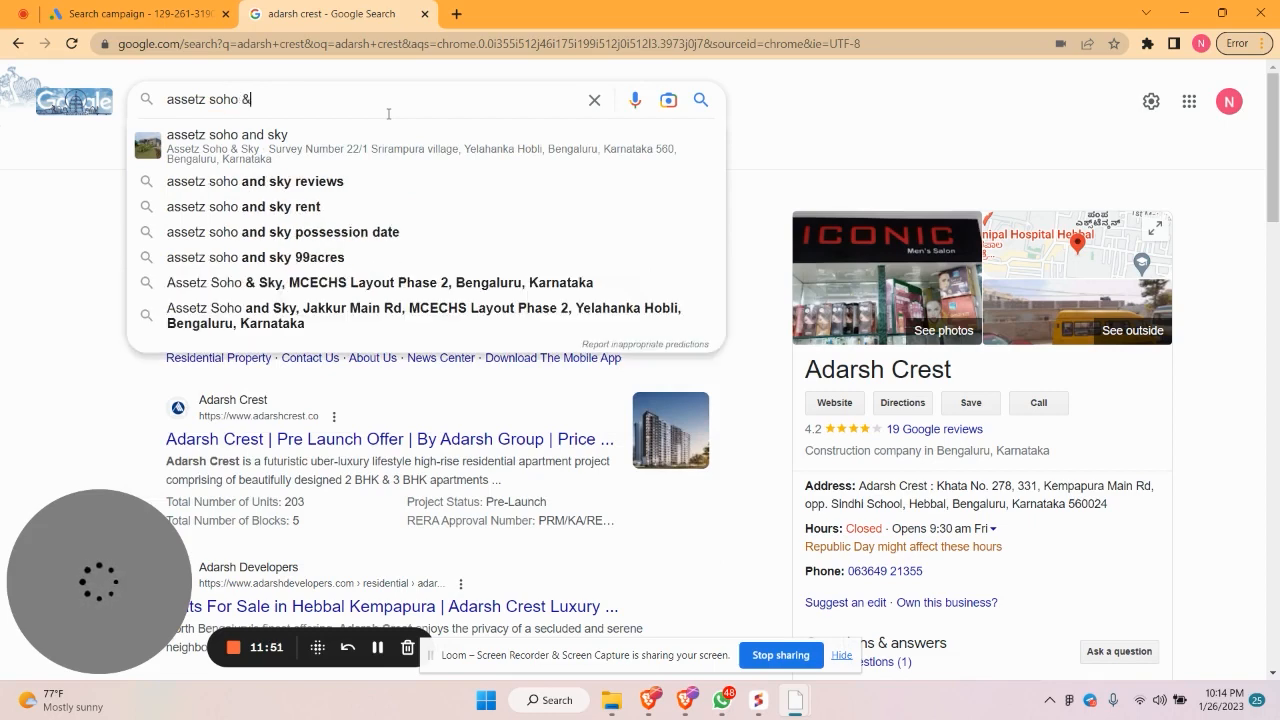
pyautogui.write(' sky')
pyautogui.press('Return')
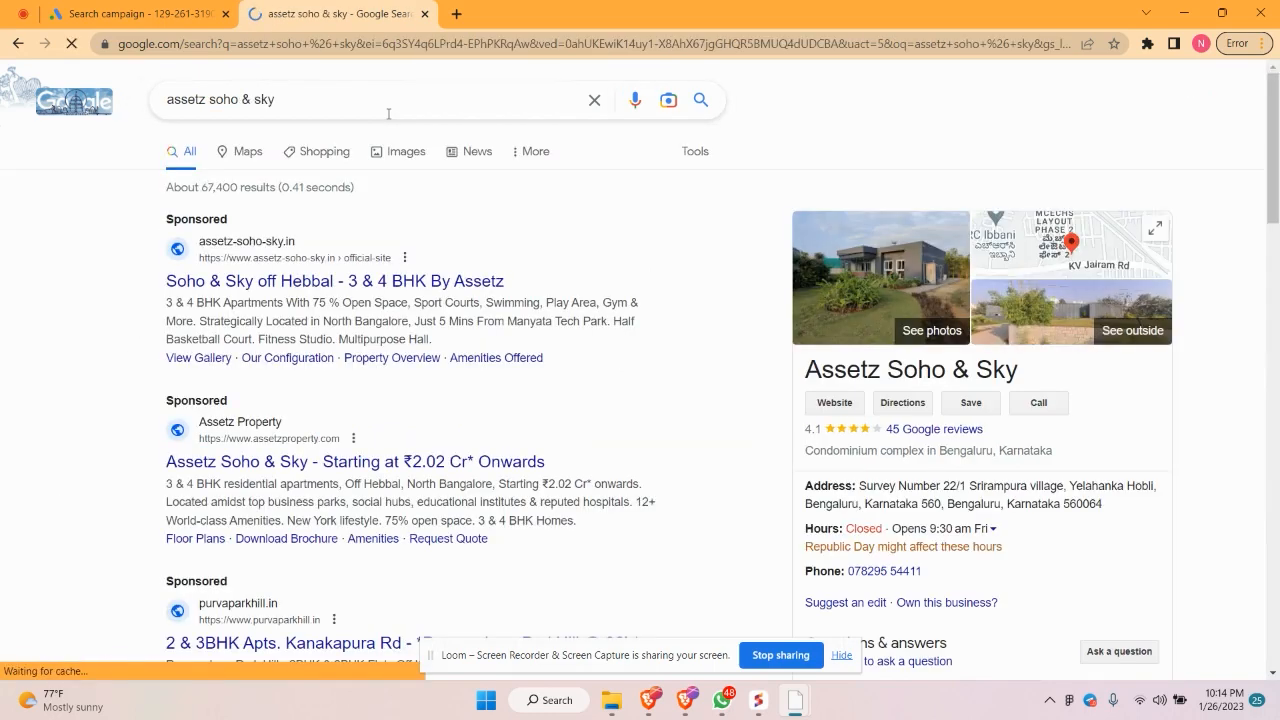
# Scroll through the sponsored property ads in the assetz soho & sky results
pyautogui.scroll(-2, 330, 200)
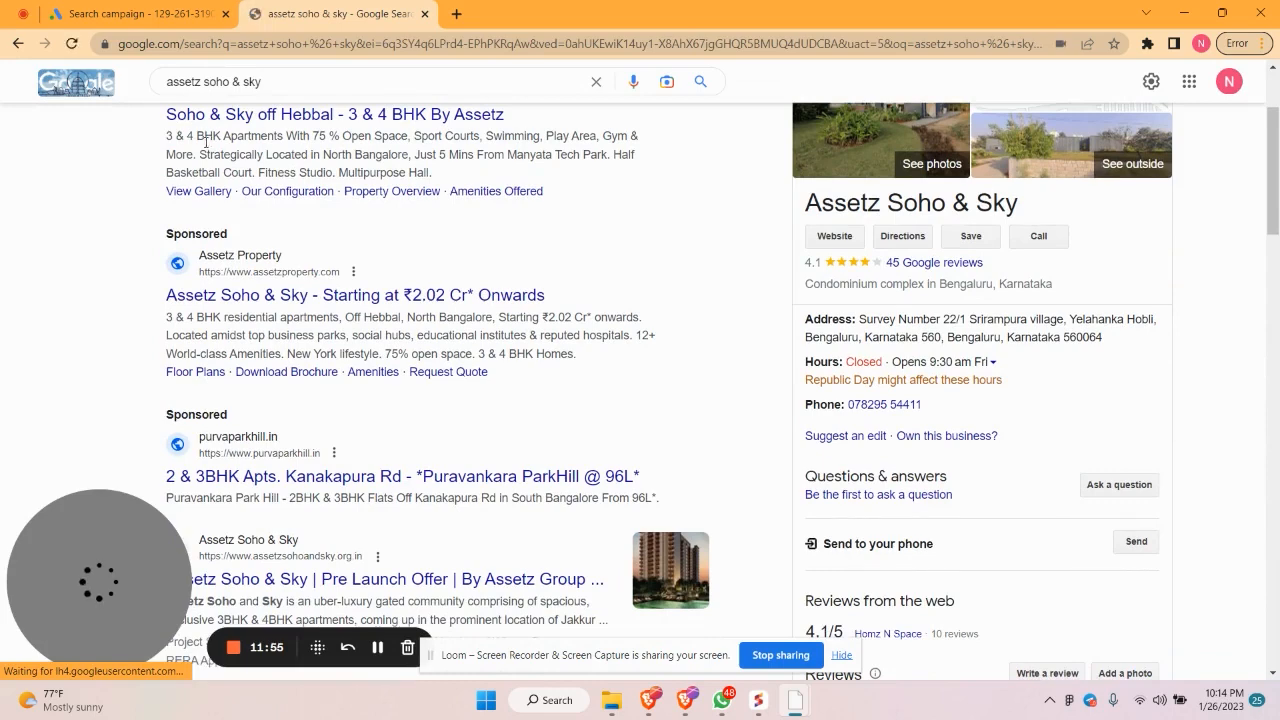
pyautogui.scroll(-1, 205, 143)
pyautogui.scroll(1, 200, 146)
pyautogui.scroll(1, 183, 152)
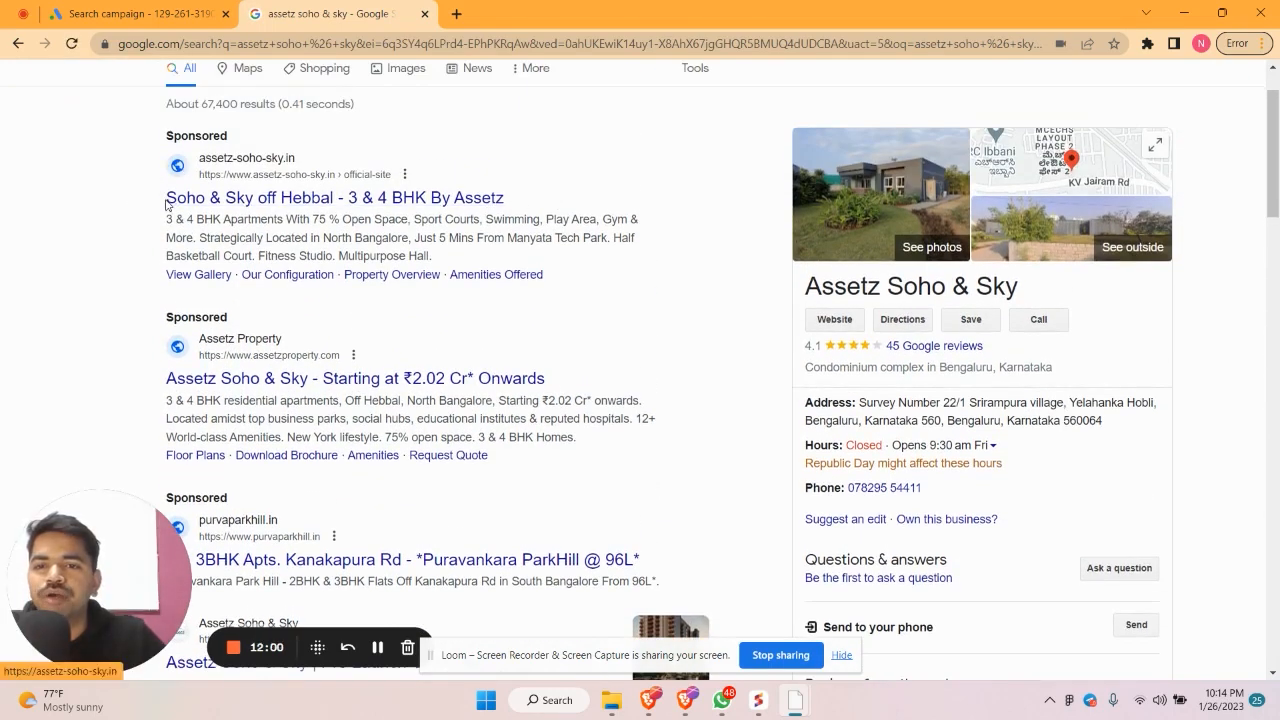
pyautogui.scroll(-1, 200, 203)
pyautogui.scroll(1, 250, 203)
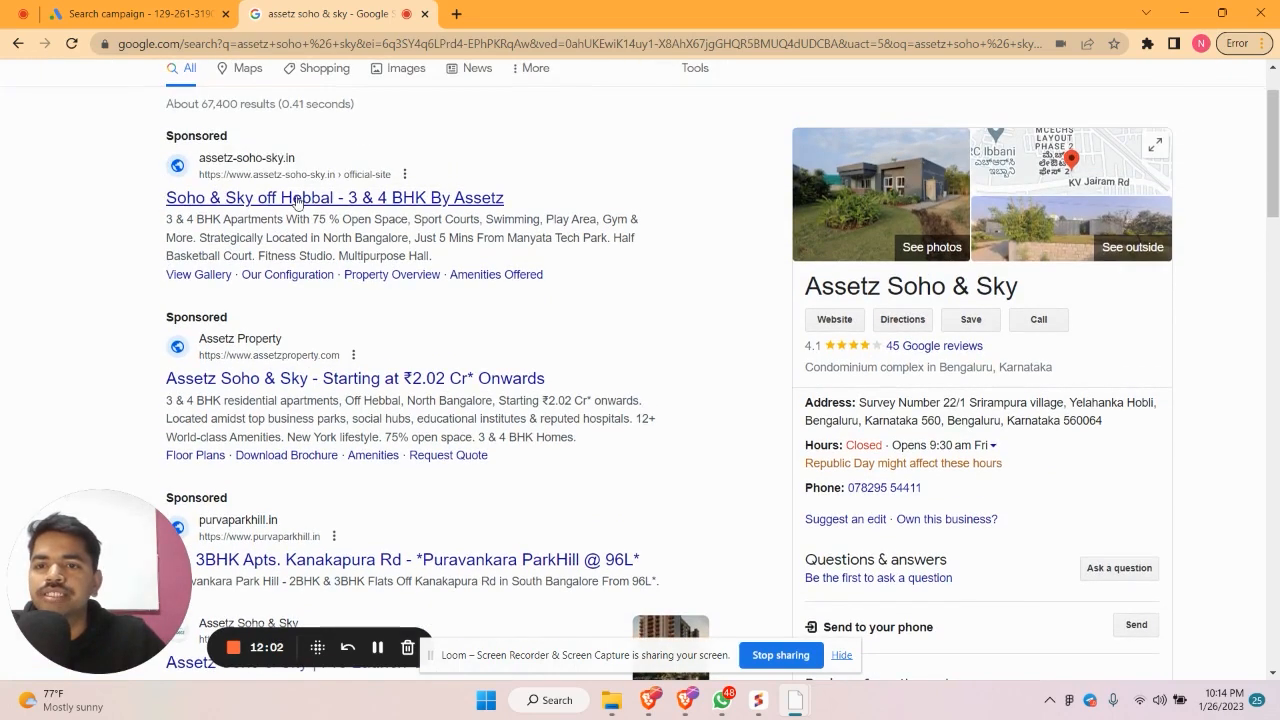
pyautogui.scroll(-1, 470, 214)
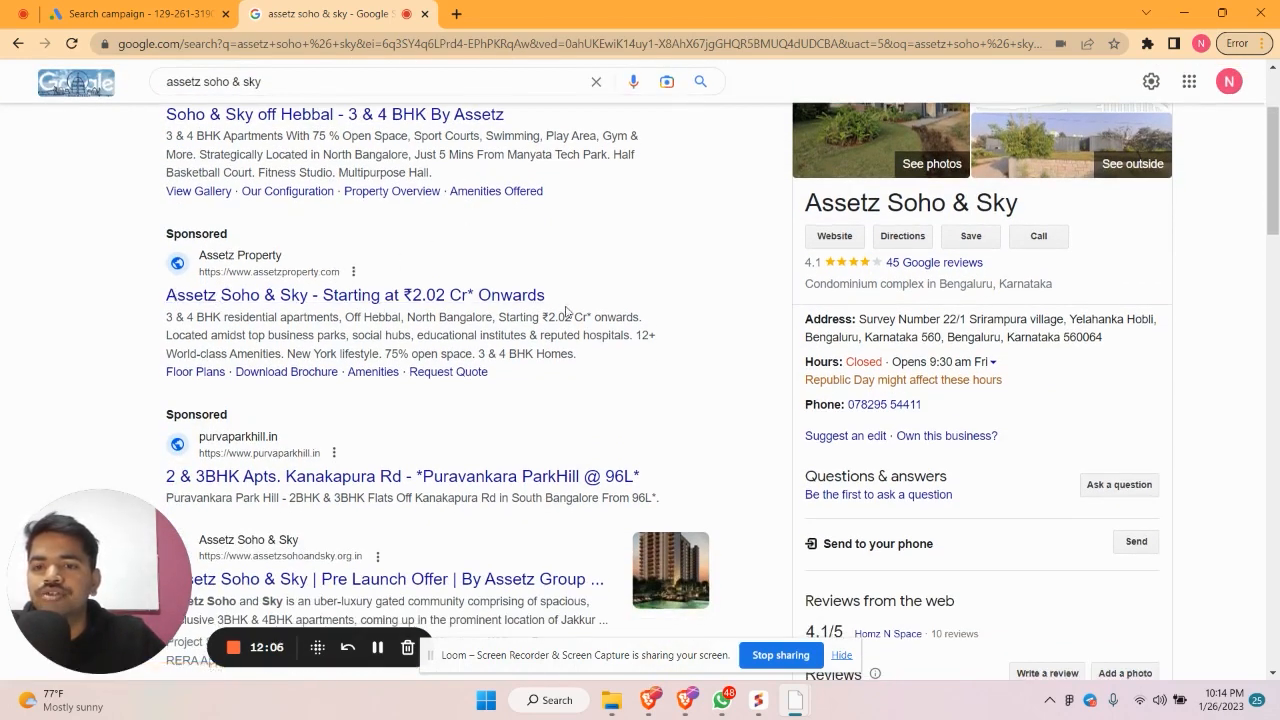
pyautogui.scroll(-2, 567, 311)
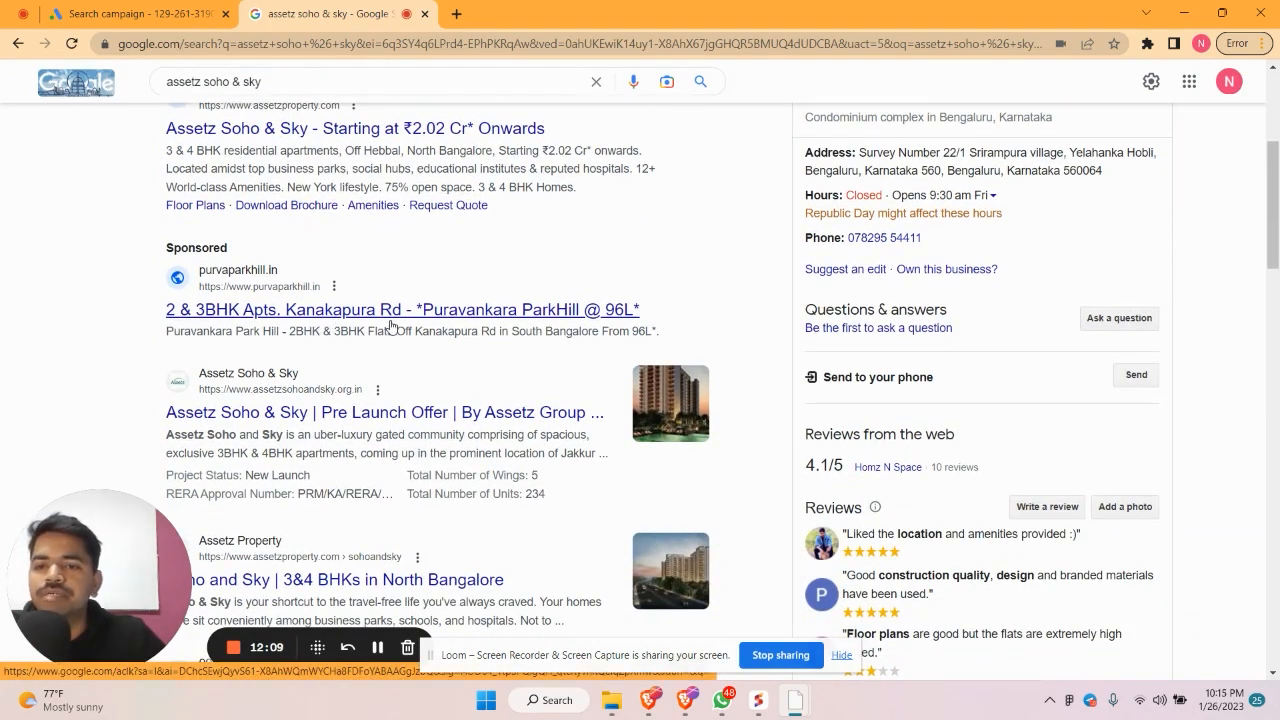
pyautogui.scroll(-1, 432, 320)
pyautogui.scroll(3, 434, 318)
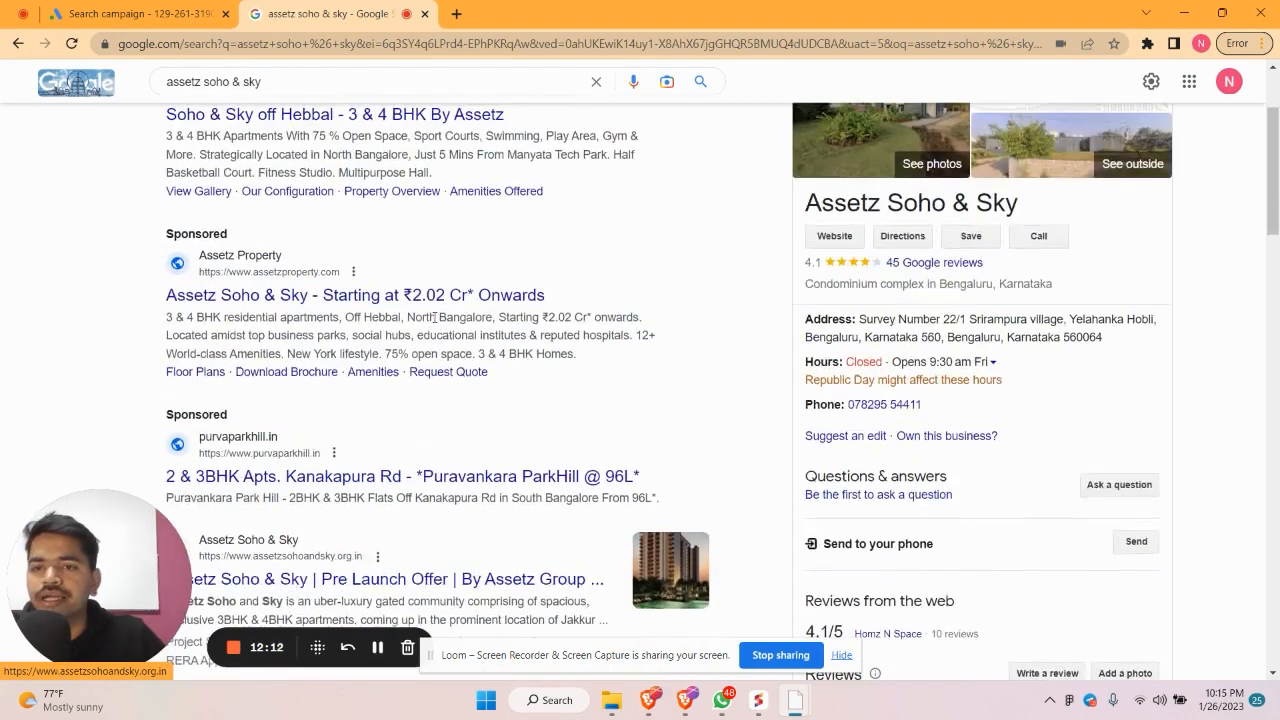
pyautogui.scroll(2, 434, 318)
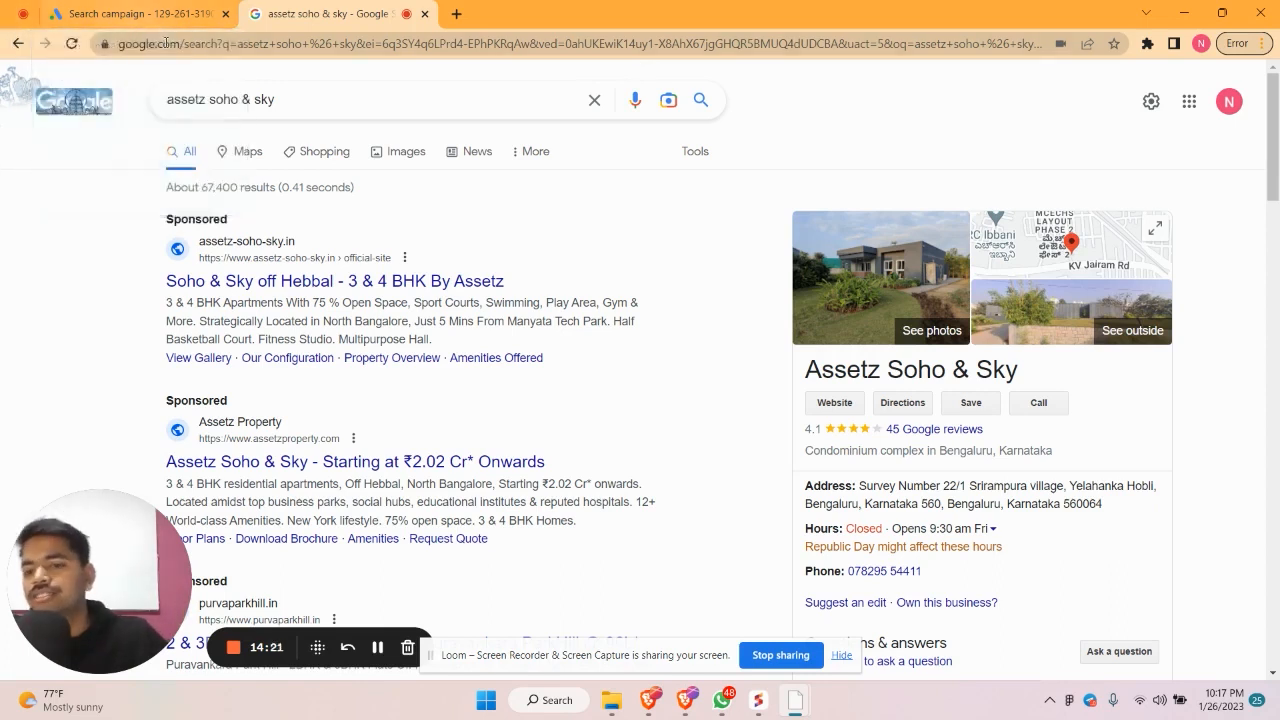
pyautogui.moveTo(205, 11)
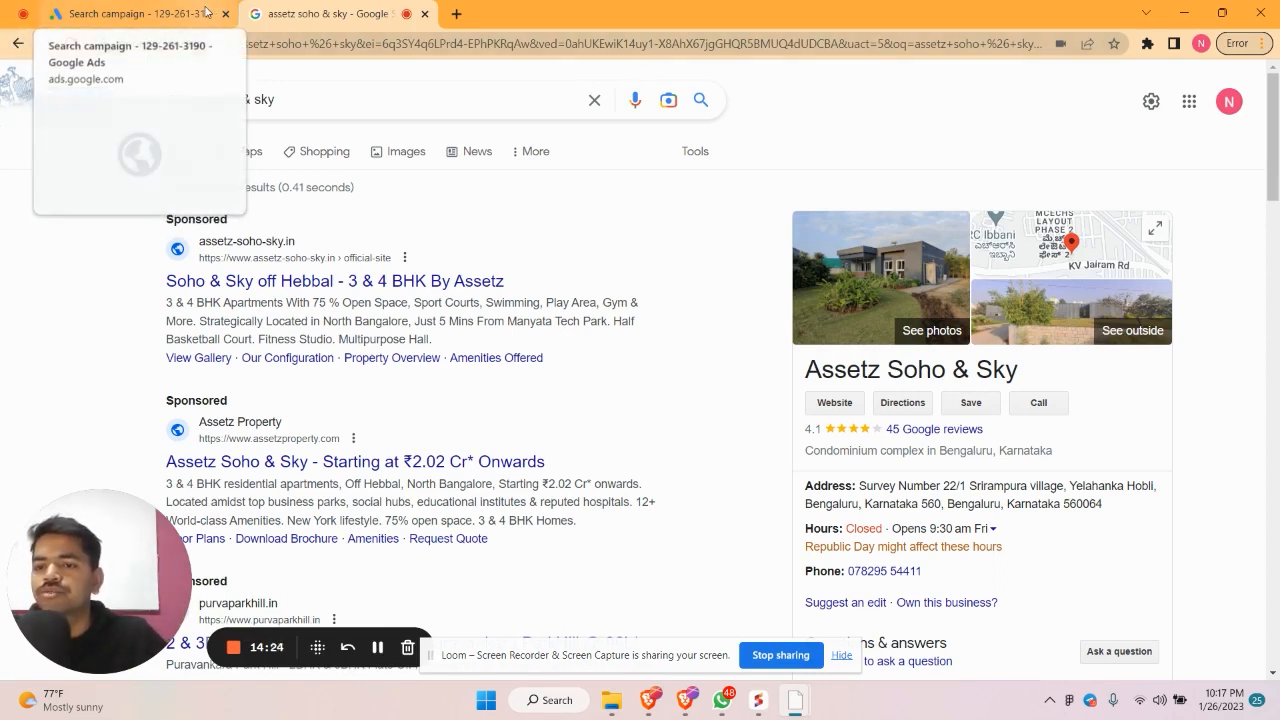
# Back in the Google Ads draft, check the ad strength rating and a suggested keyword's search volume
pyautogui.click(205, 11)
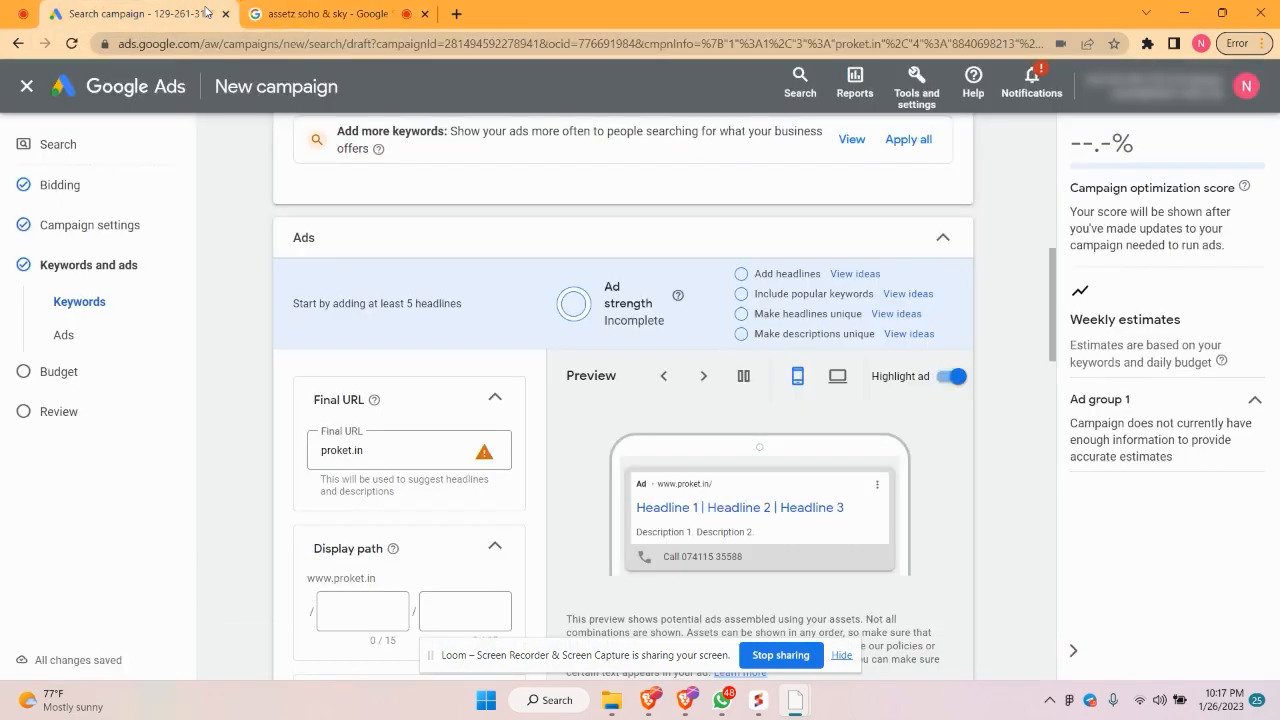
pyautogui.scroll(-3, 409, 402)
pyautogui.scroll(1, 409, 399)
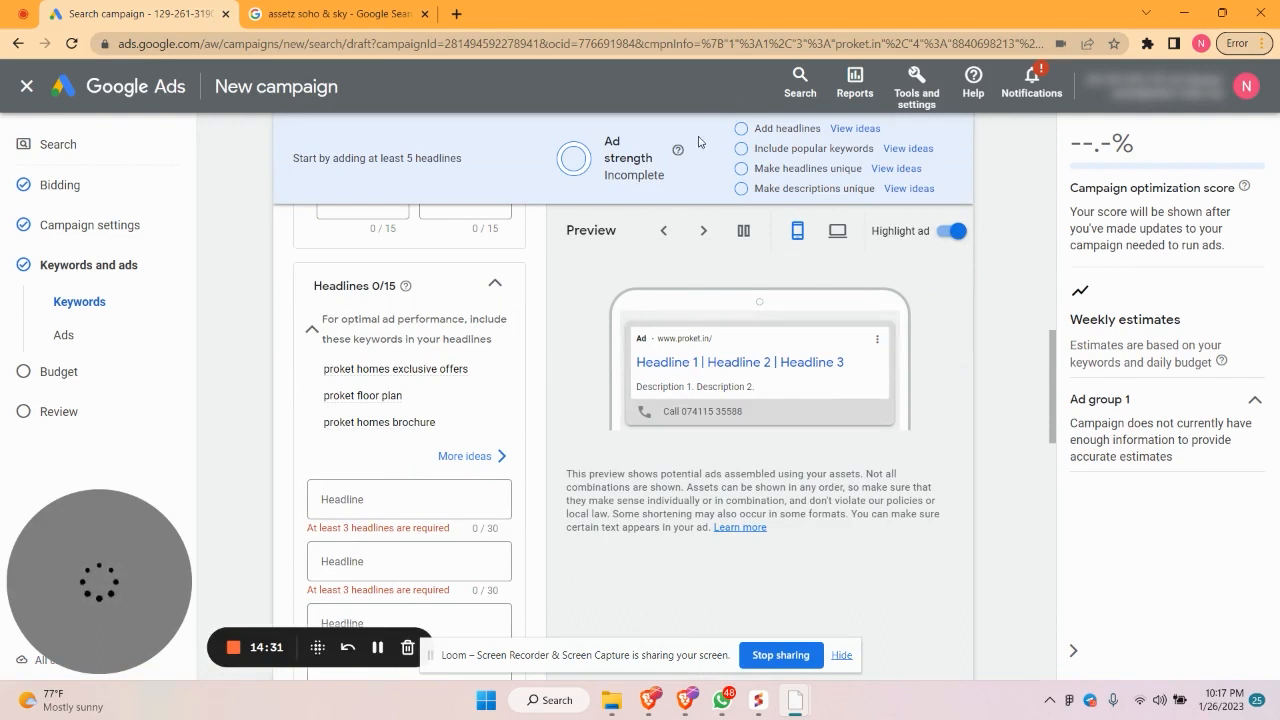
pyautogui.moveTo(698, 139); pyautogui.dragTo(604, 141)
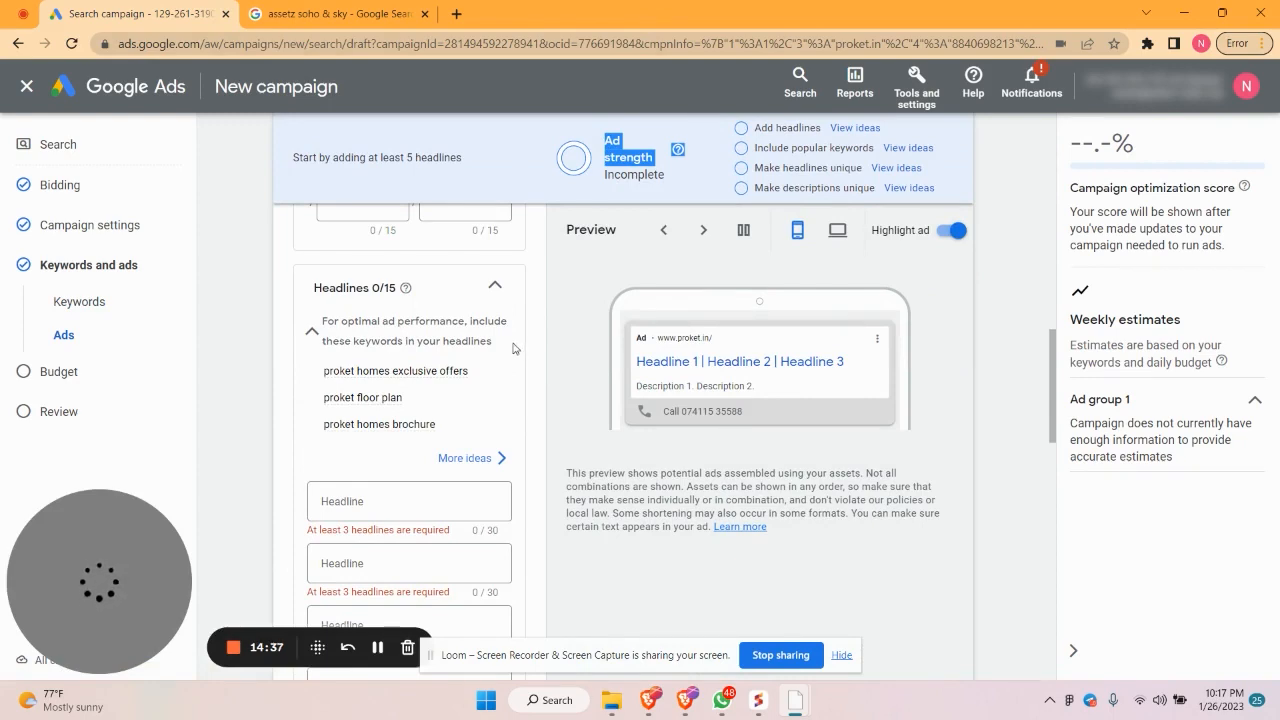
pyautogui.scroll(3, 357, 414)
pyautogui.scroll(4, 344, 295)
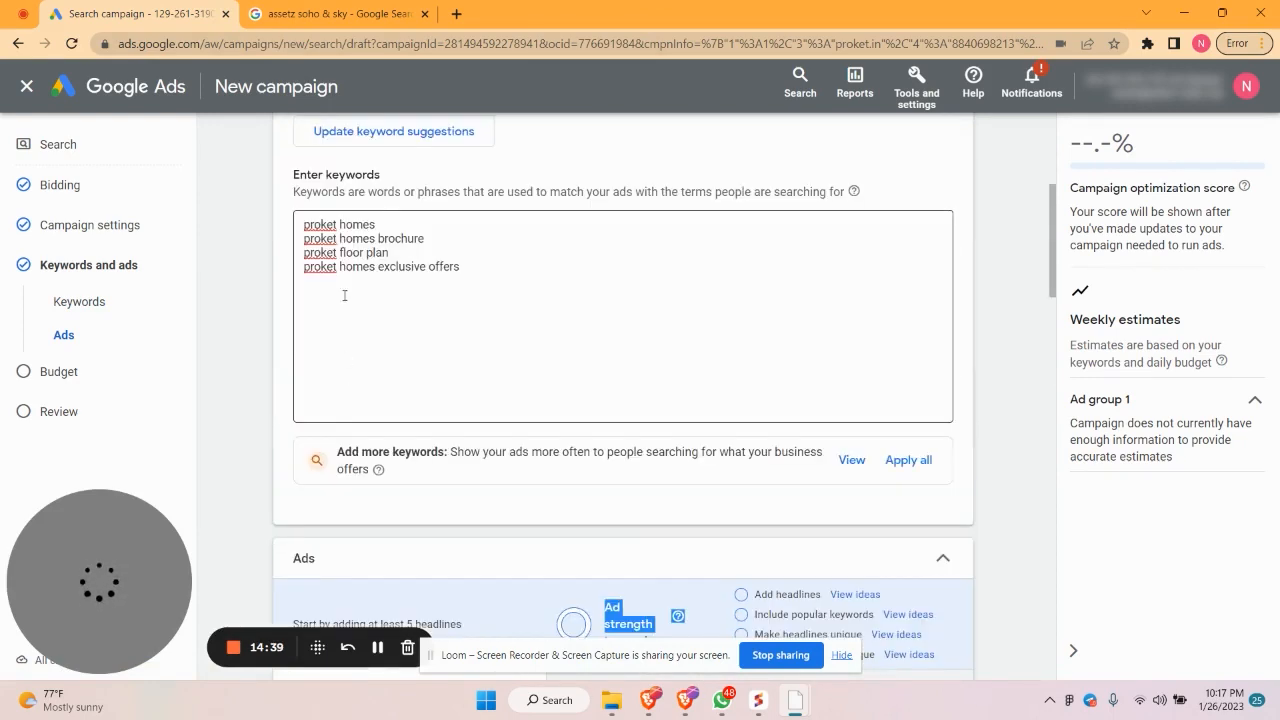
pyautogui.scroll(-10, 406, 284)
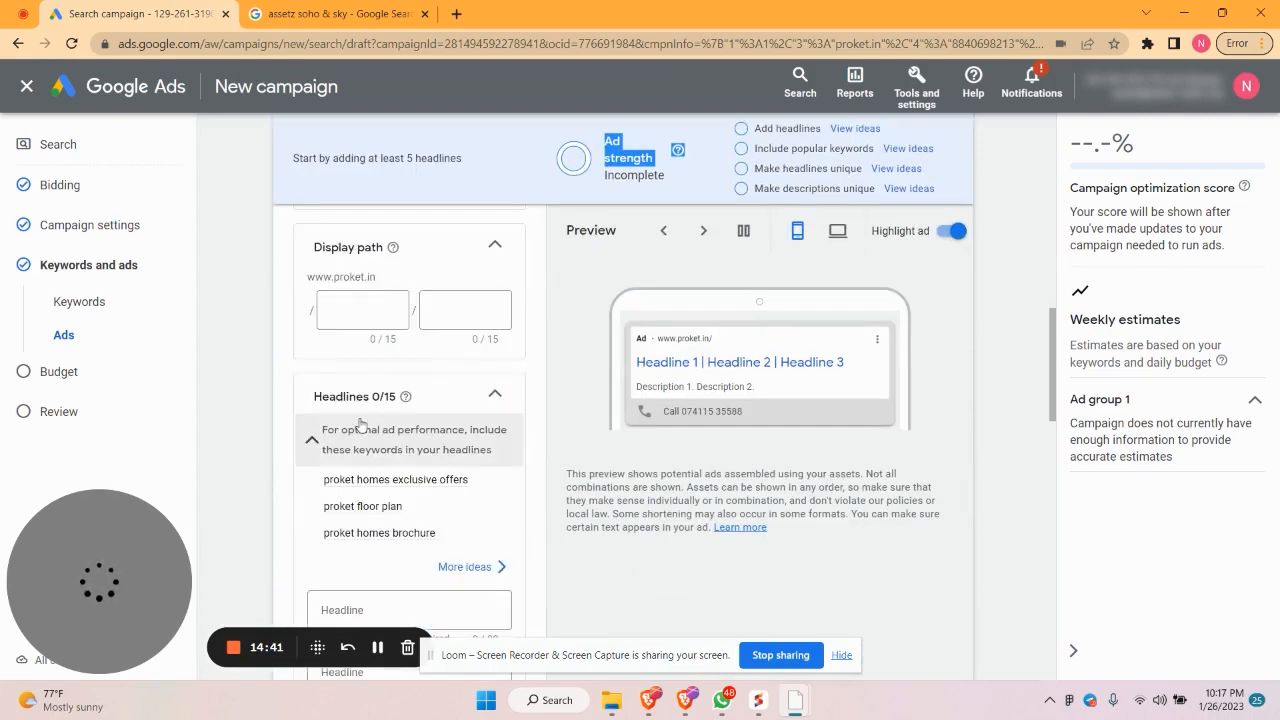
pyautogui.scroll(2, 327, 311)
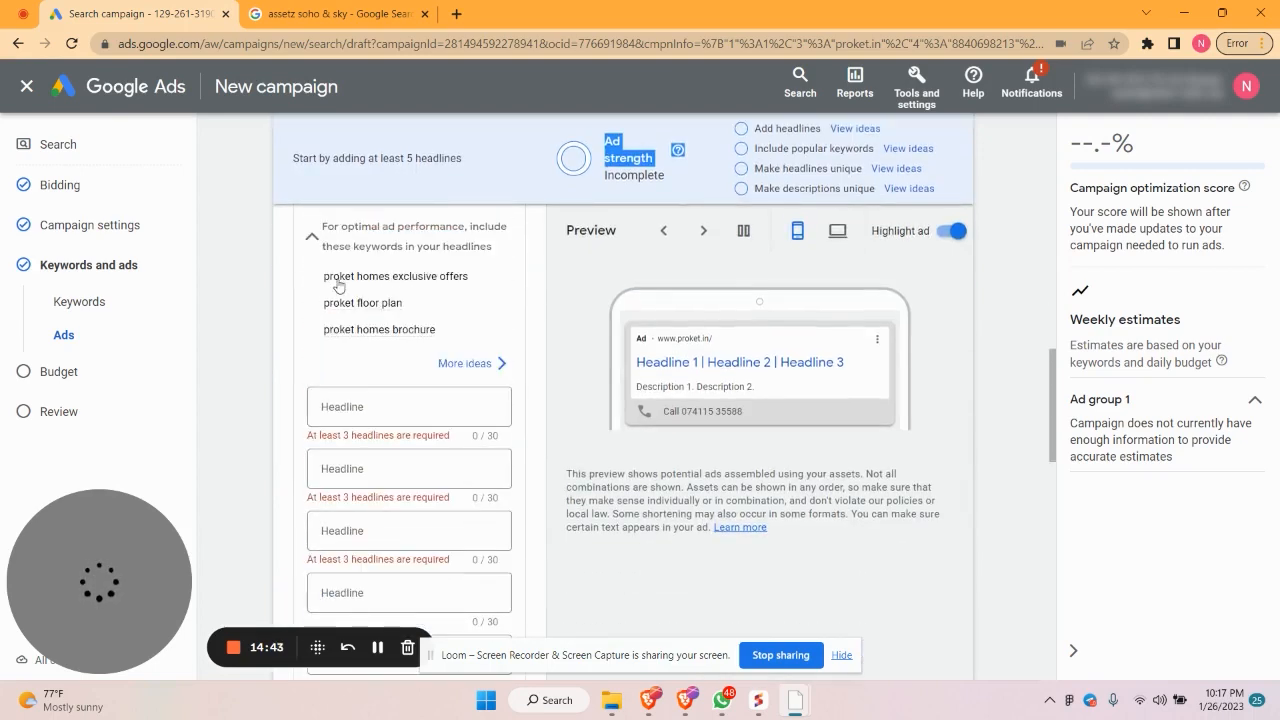
pyautogui.click(337, 280)
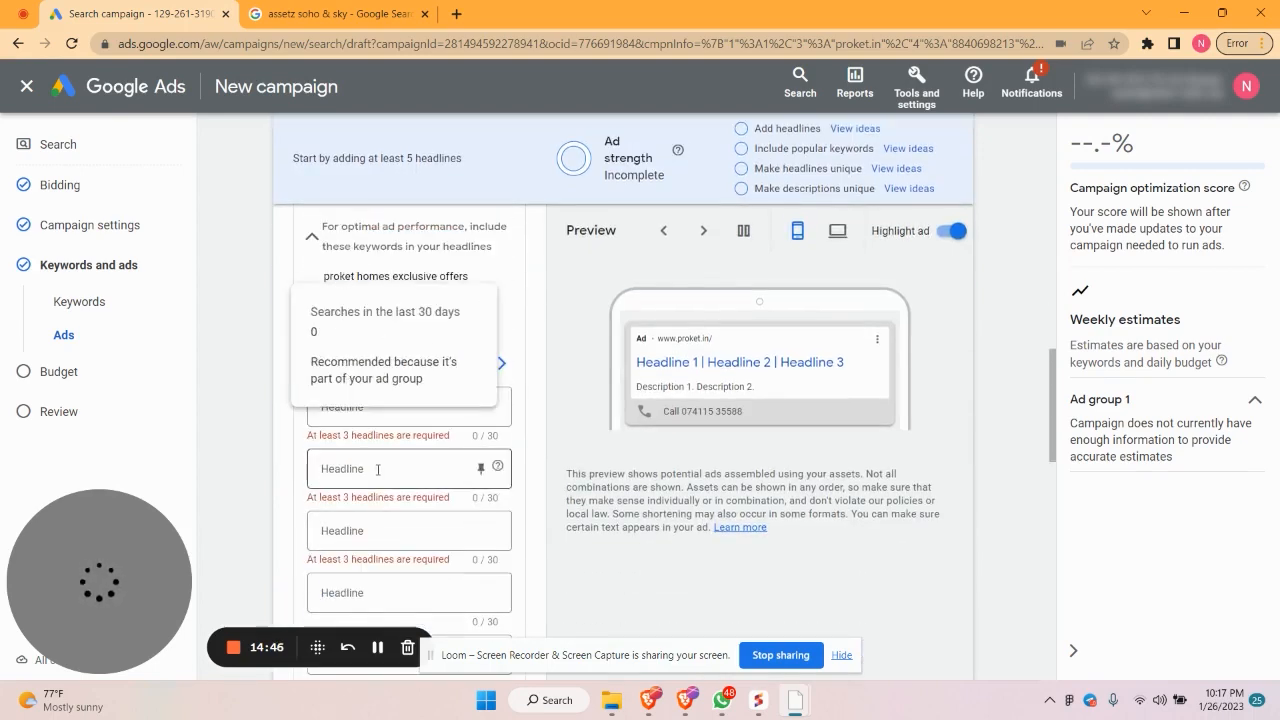
pyautogui.scroll(-2, 383, 470)
# Fill the first two headlines with suggestions 'Proket Landing Page' and 'Superfast Websites'
pyautogui.click(360, 336)
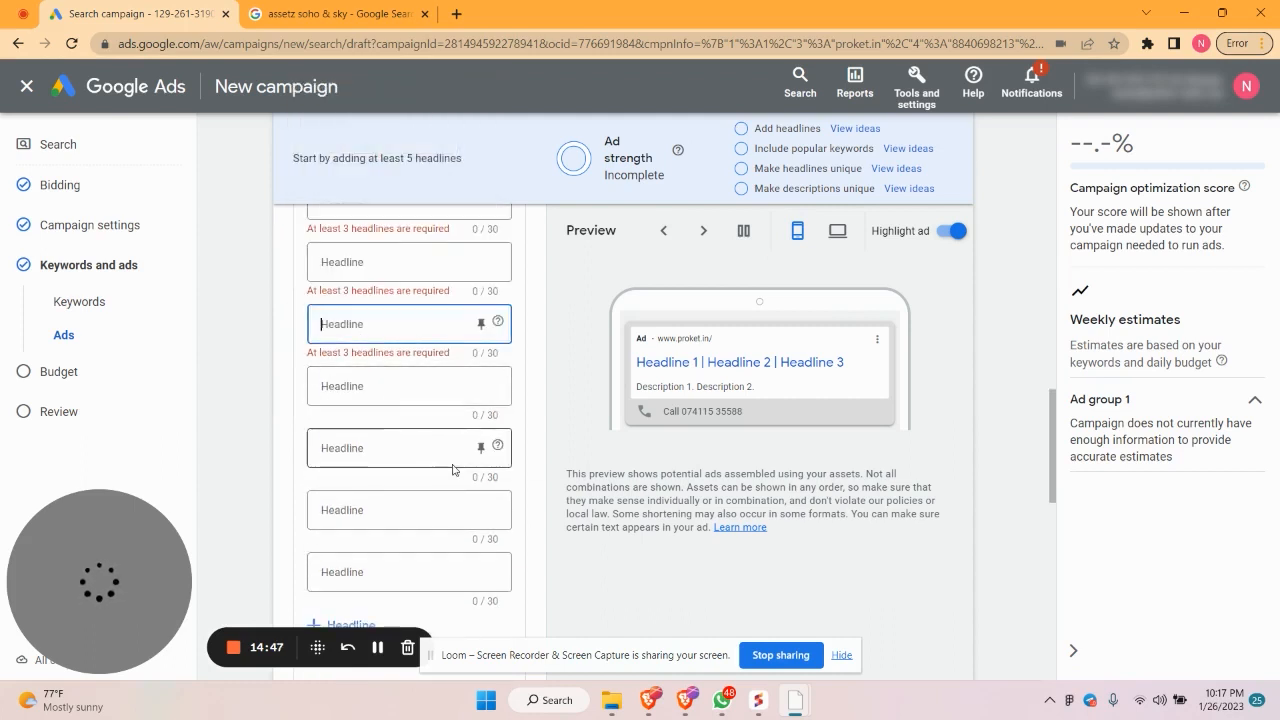
pyautogui.scroll(2, 450, 380)
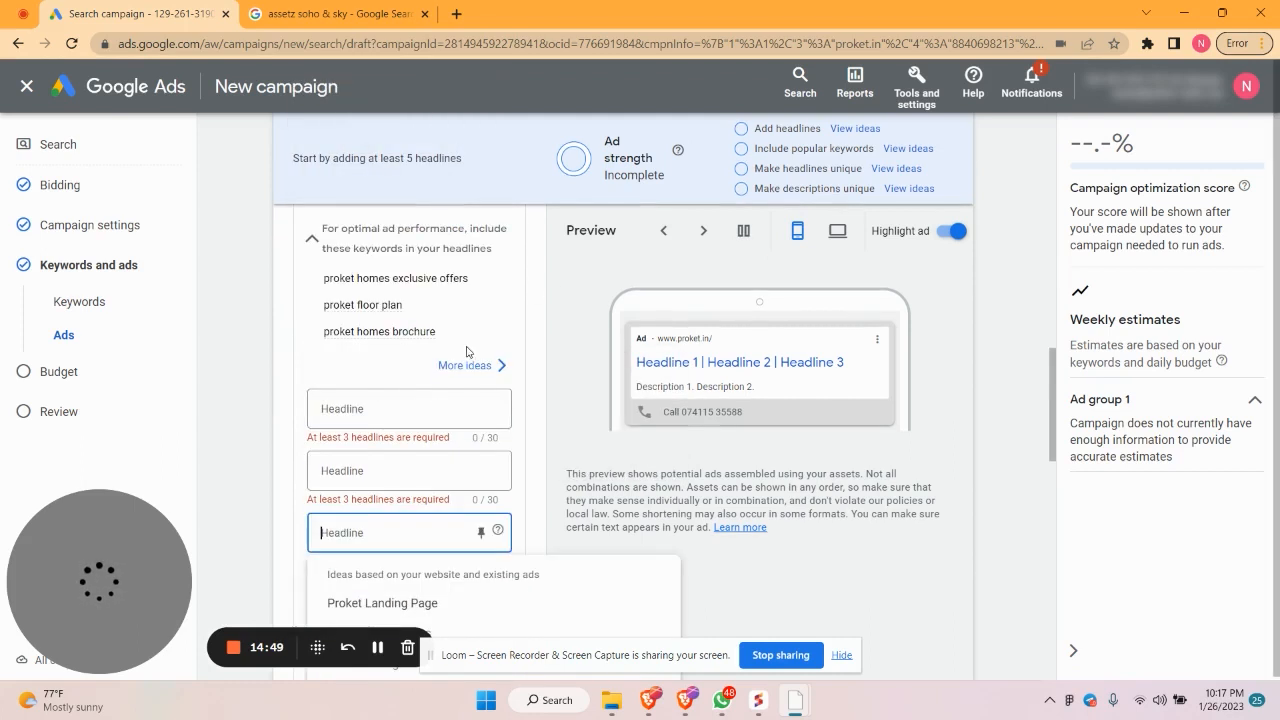
pyautogui.click(371, 410)
pyautogui.click(380, 478)
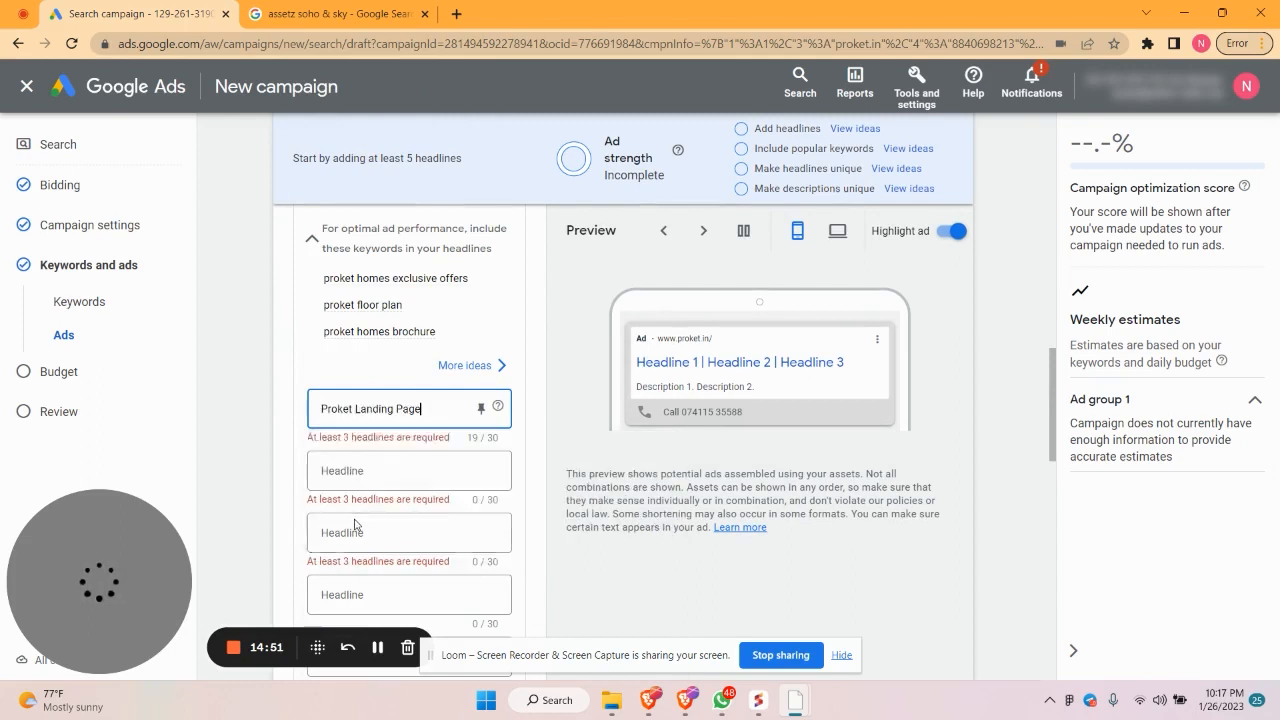
pyautogui.click(371, 486)
pyautogui.click(378, 472)
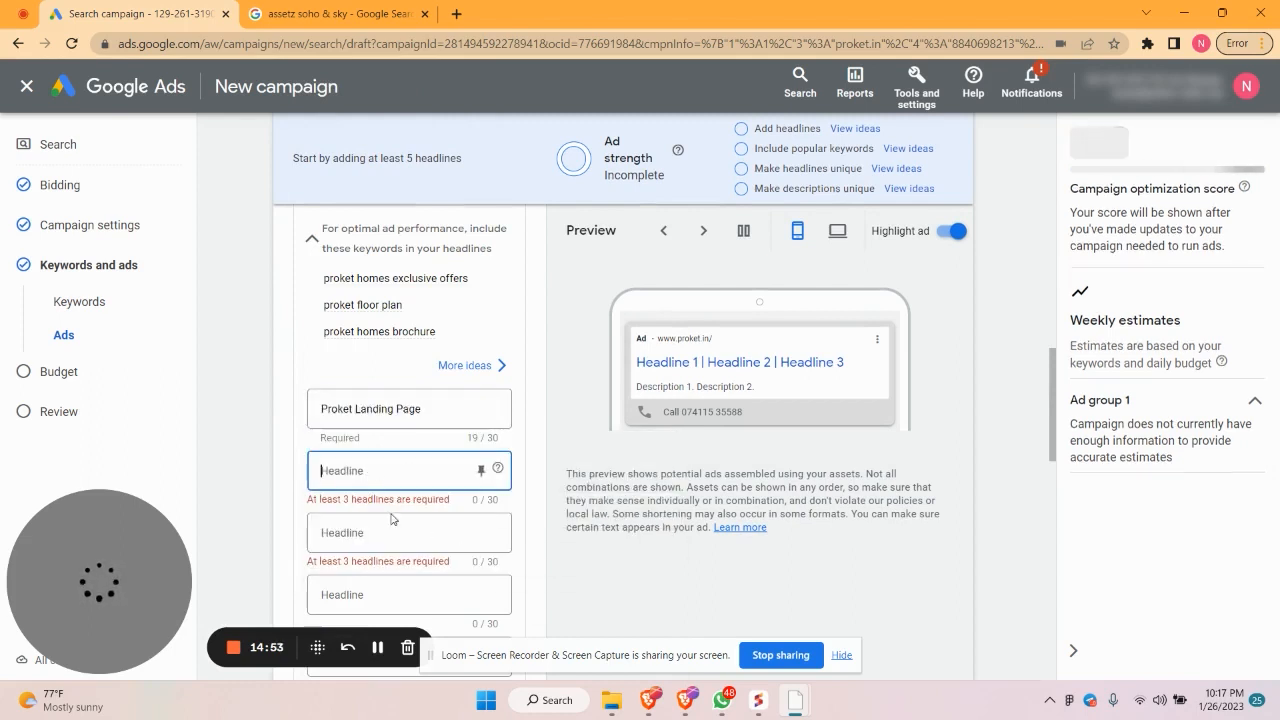
pyautogui.click(374, 479)
pyautogui.click(374, 541)
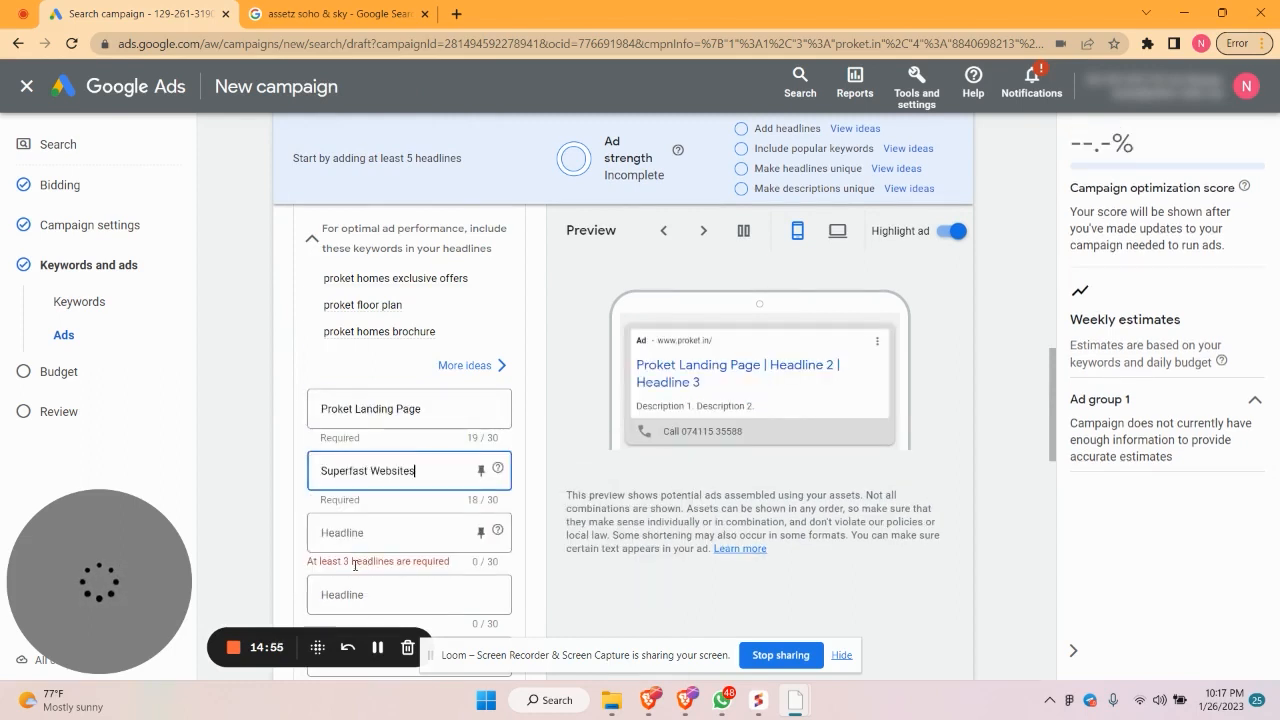
# Set the third headline to 'Proket. All rights reserved' and the fourth to 'Starts at 4999'
pyautogui.scroll(-2, 360, 450)
pyautogui.click(350, 324)
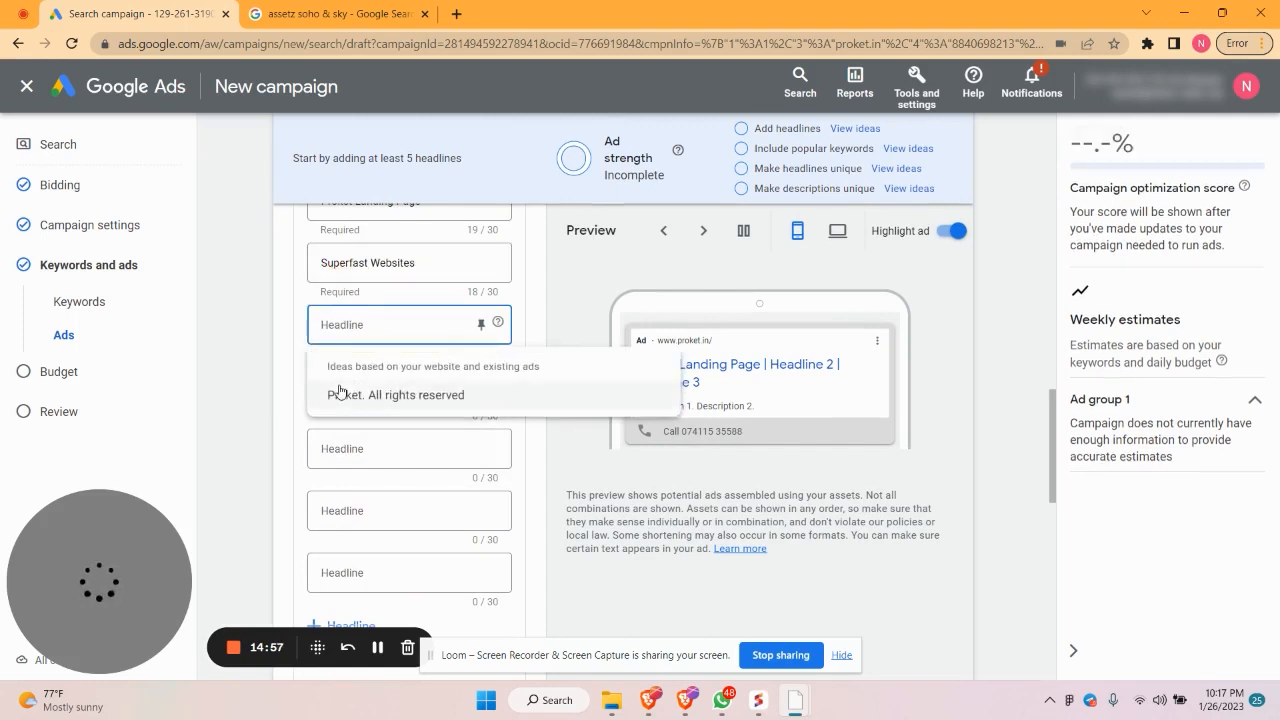
pyautogui.click(346, 392)
pyautogui.click(346, 386)
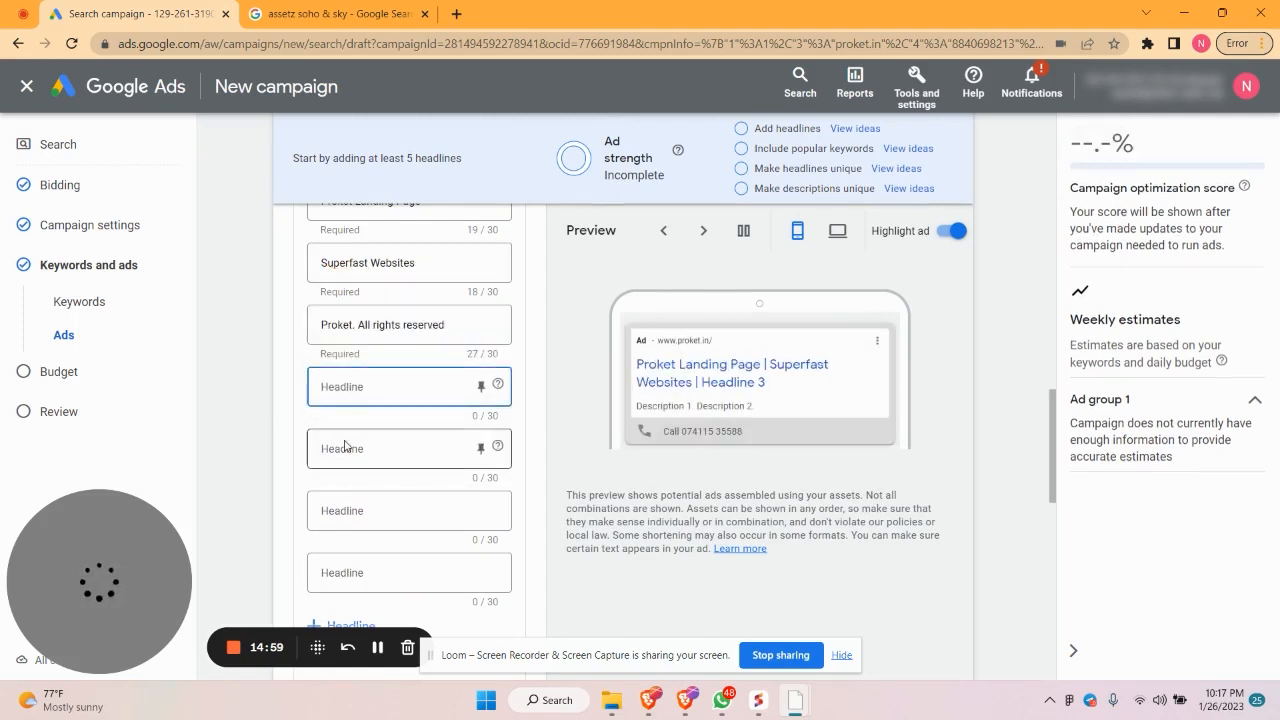
pyautogui.write('St')
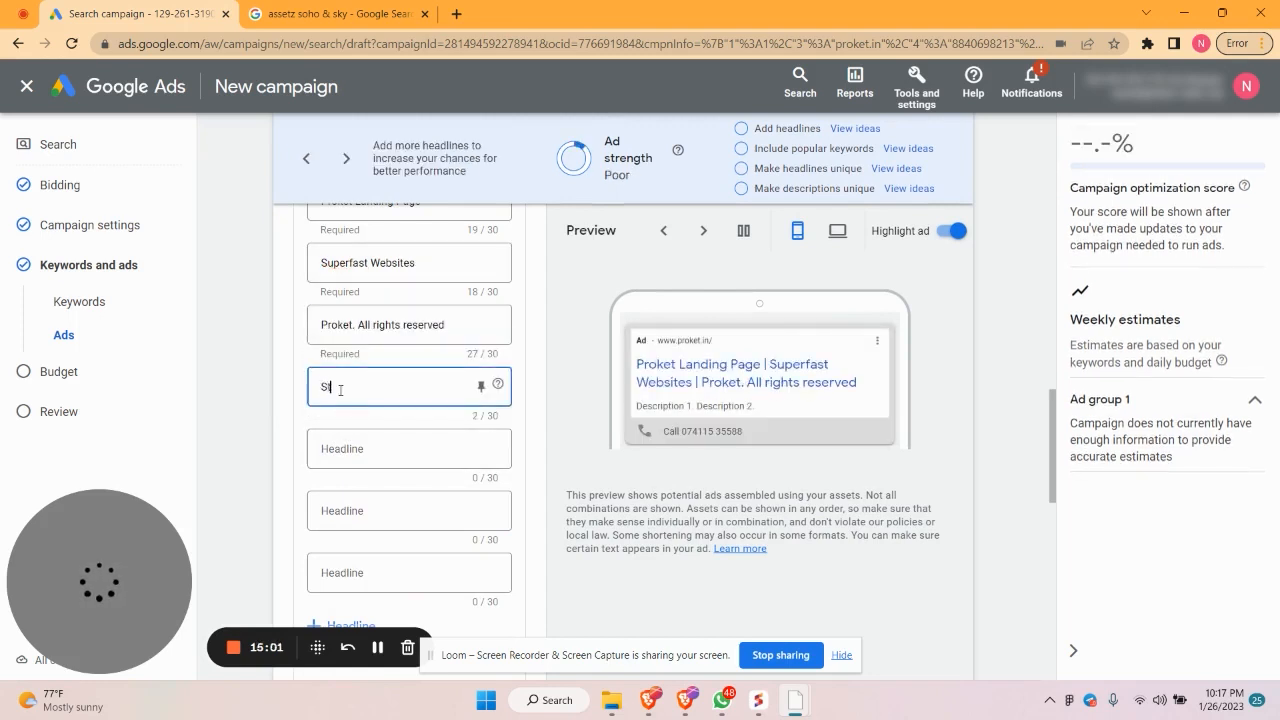
pyautogui.write('arts at ')
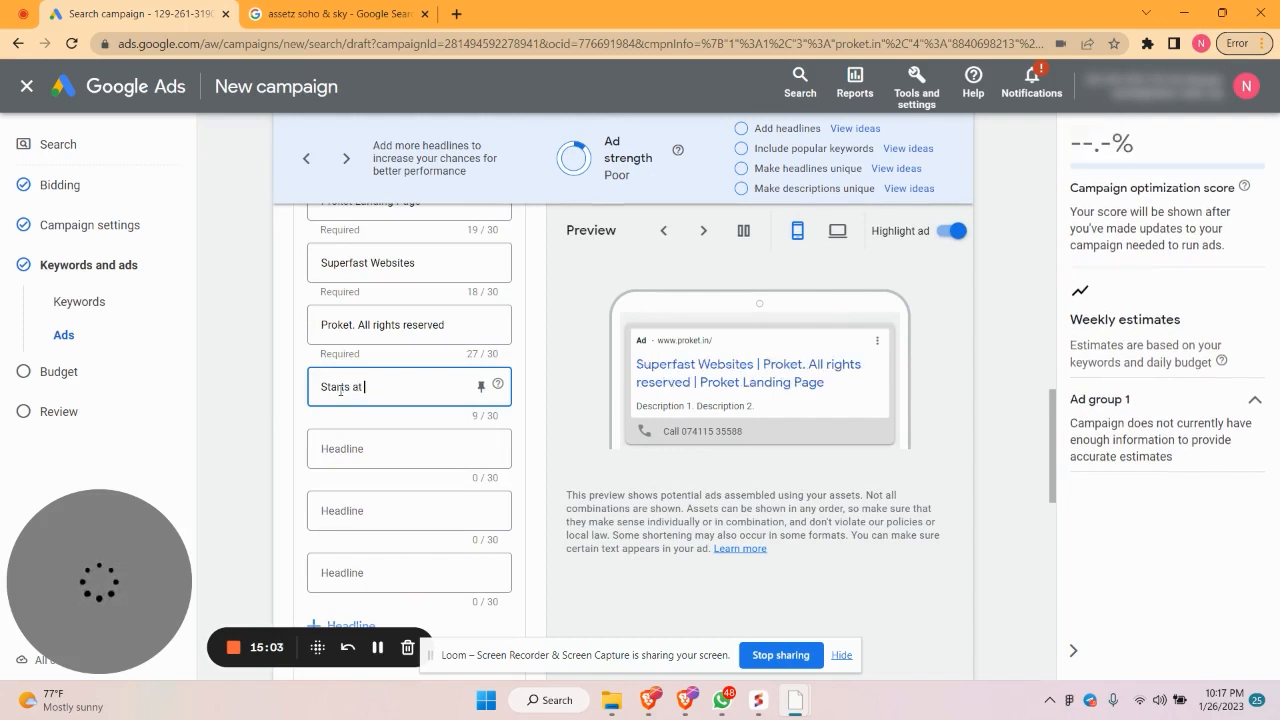
pyautogui.write('4999')
pyautogui.click(374, 450)
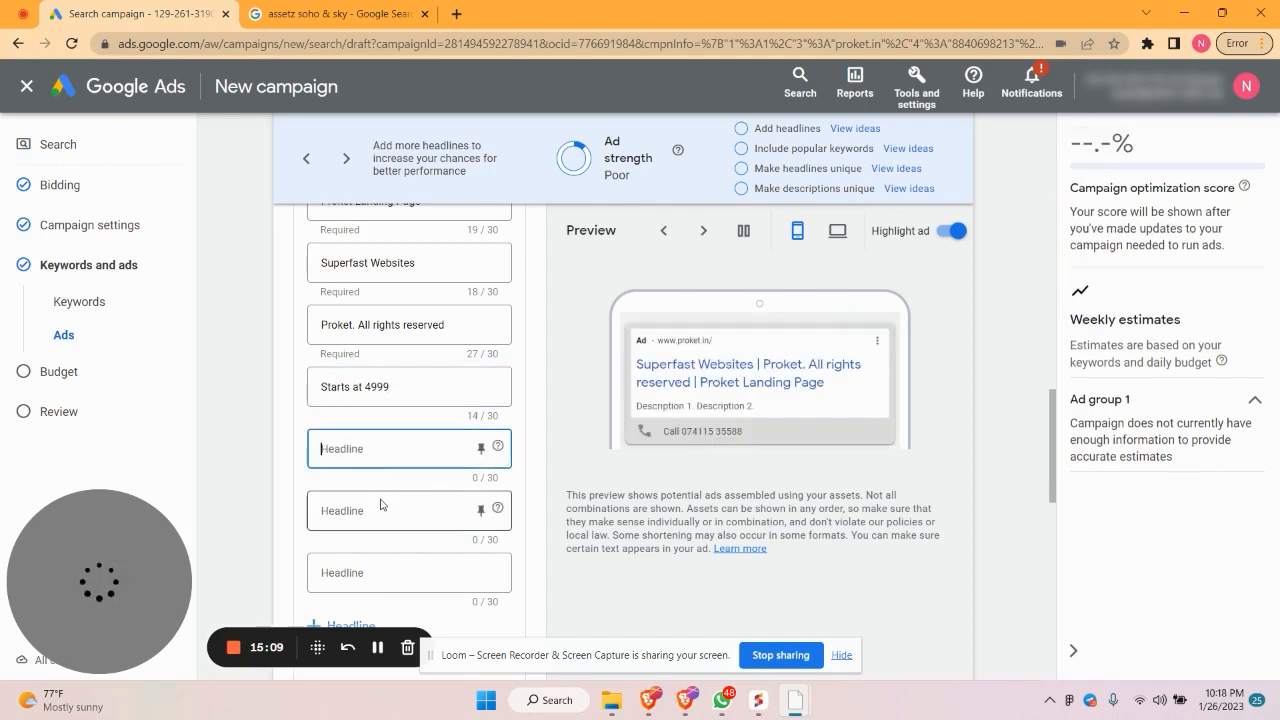
pyautogui.scroll(10, 380, 503)
pyautogui.click(360, 321)
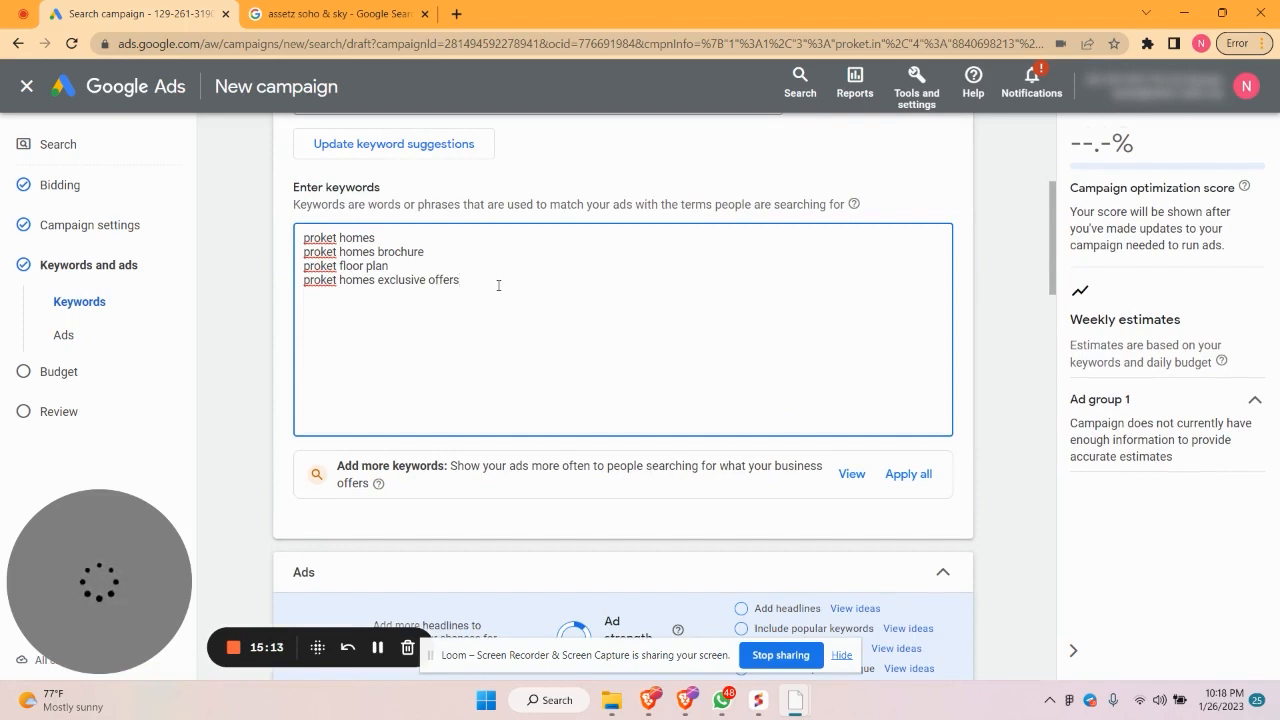
# Add keyword lines for instant website builder, no code website and real estate website
pyautogui.press('Return')
pyautogui.write('is')
pyautogui.write('nstant w')
pyautogui.write('ebsir')
pyautogui.write('te build')
pyautogui.write('er')
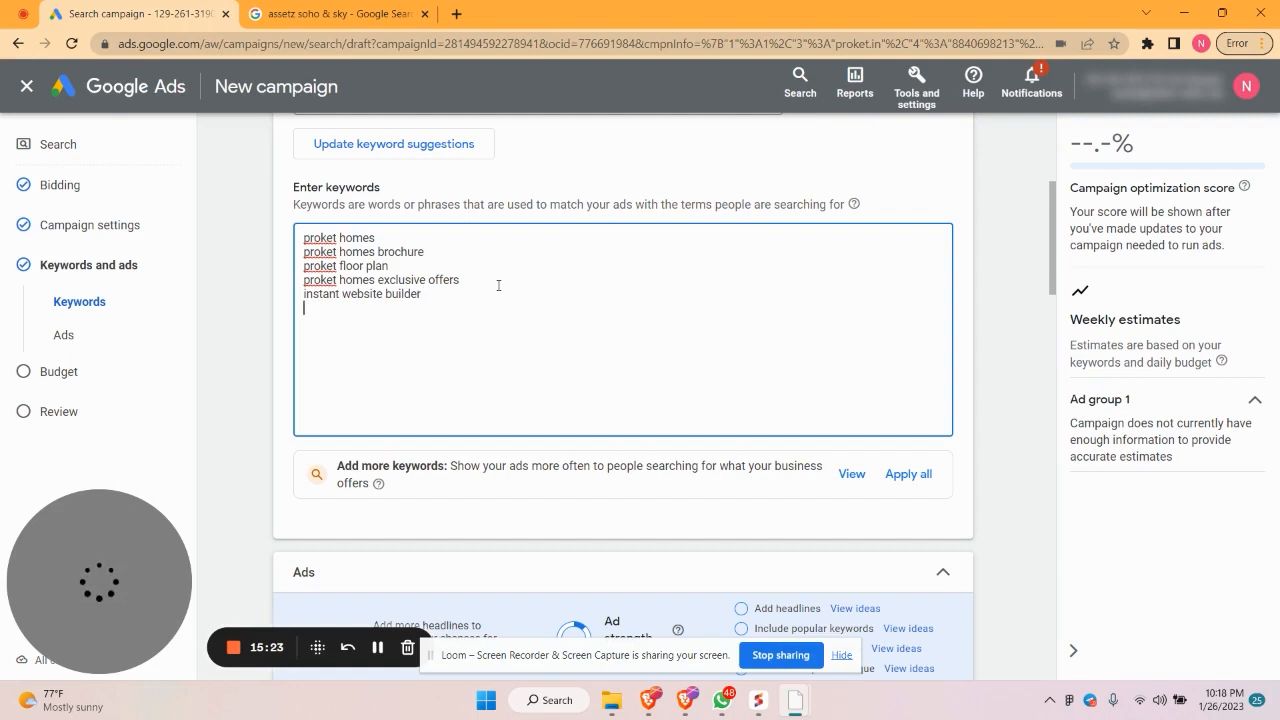
pyautogui.press('Return')
pyautogui.write('no code website')
pyautogui.press('Return')
pyautogui.write('rea; estate')
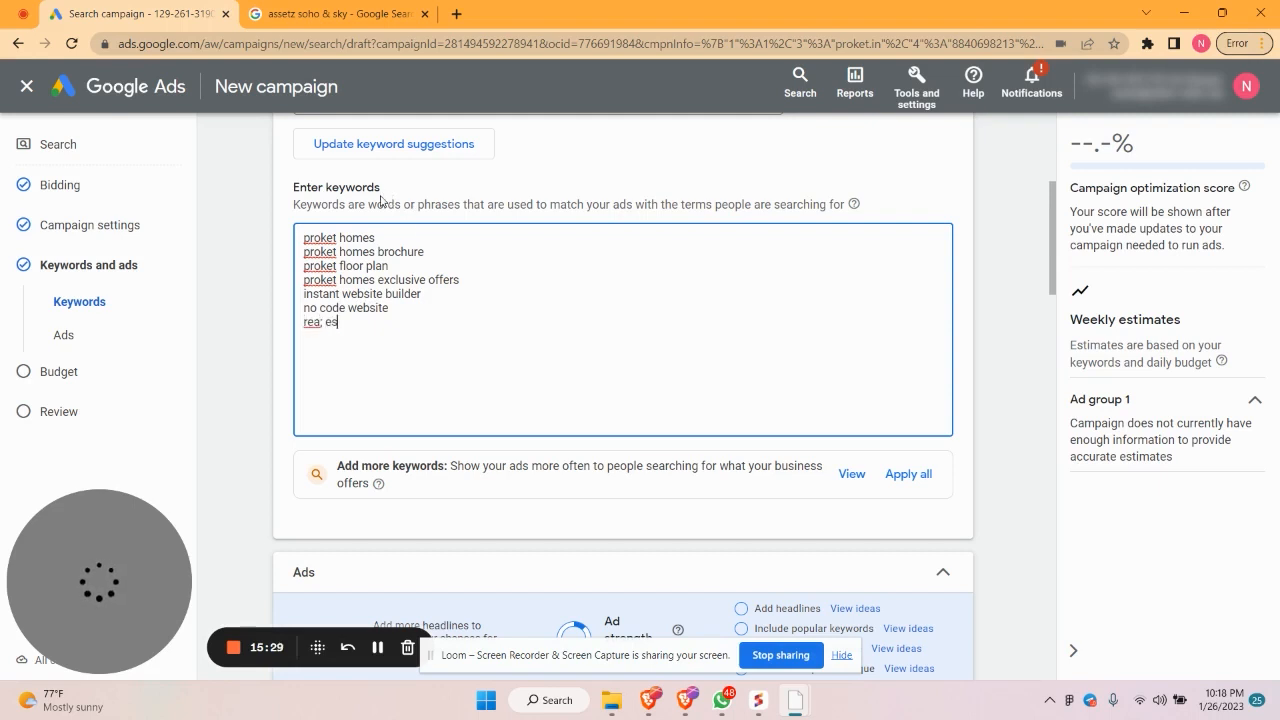
pyautogui.press('BackSpace')
pyautogui.press('BackSpace')
pyautogui.press('BackSpace')
pyautogui.press('BackSpace')
pyautogui.press('BackSpace')
pyautogui.press('BackSpace')
pyautogui.press('BackSpace')
pyautogui.press('BackSpace')
pyautogui.press('BackSpace')
pyautogui.write('e')
pyautogui.press('BackSpace')
pyautogui.write('eal estate c')
pyautogui.press('BackSpace')
pyautogui.write('website')
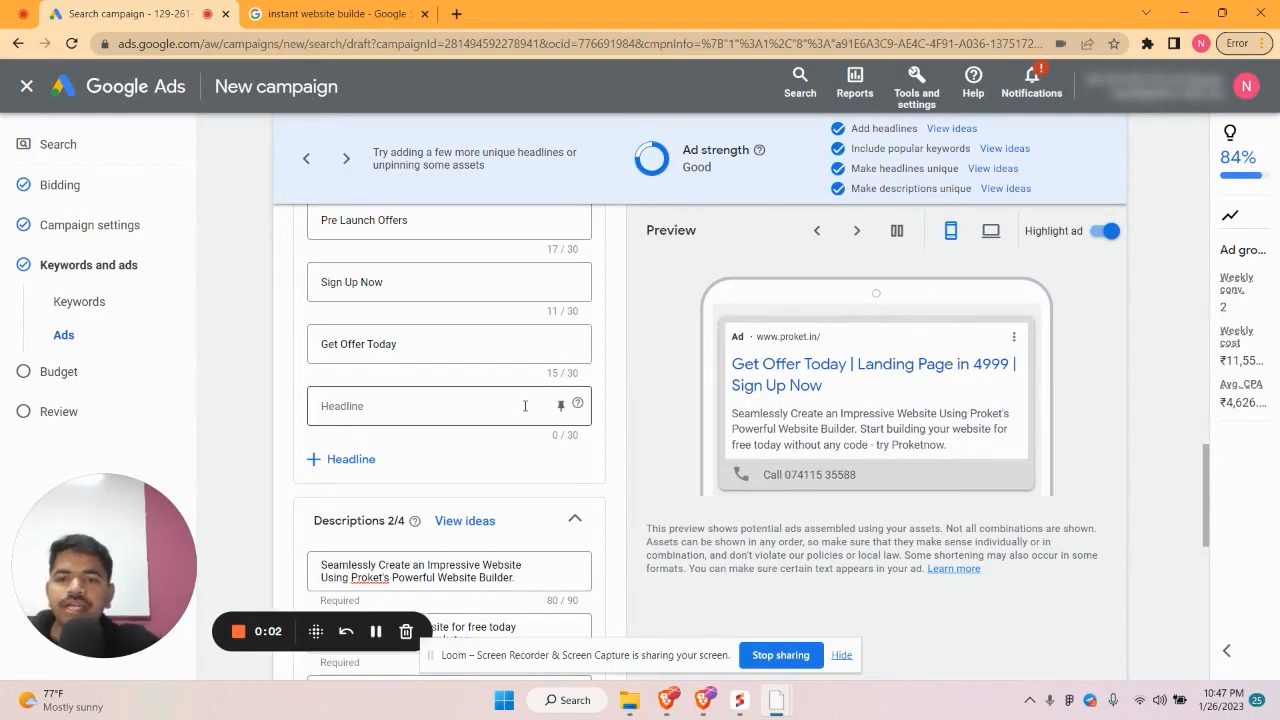
pyautogui.scroll(3, 525, 406)
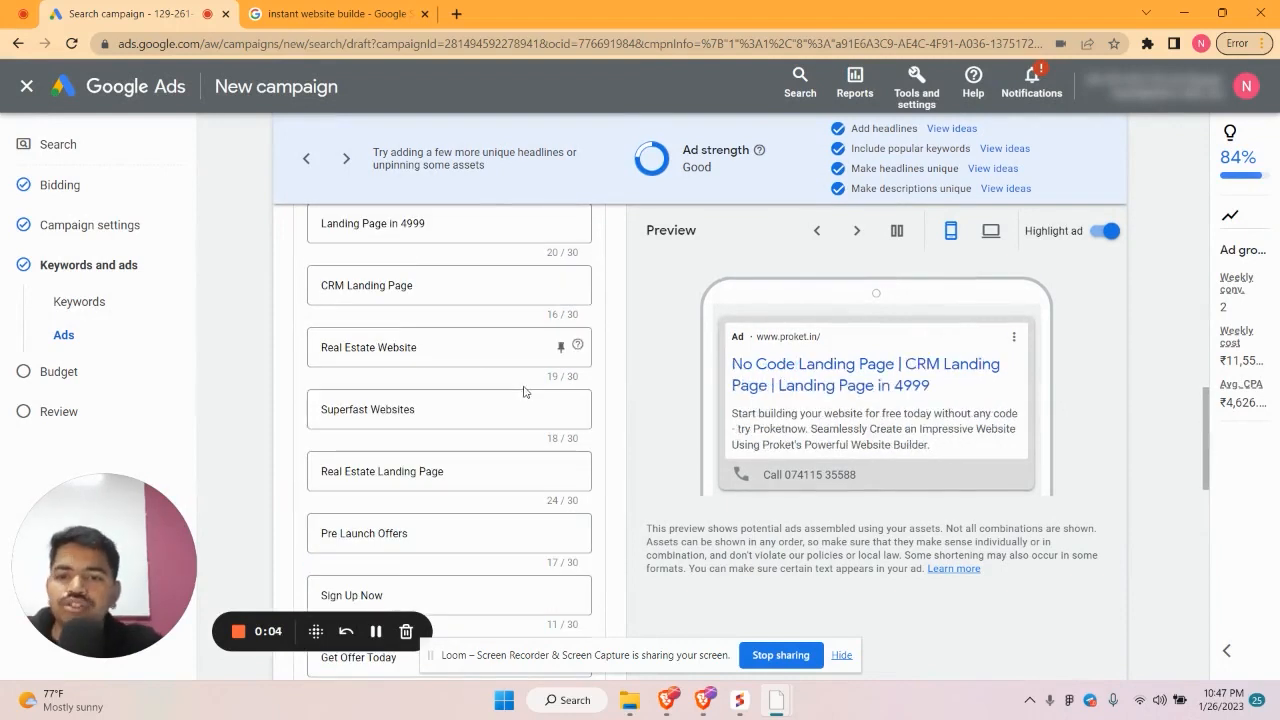
pyautogui.scroll(2, 512, 390)
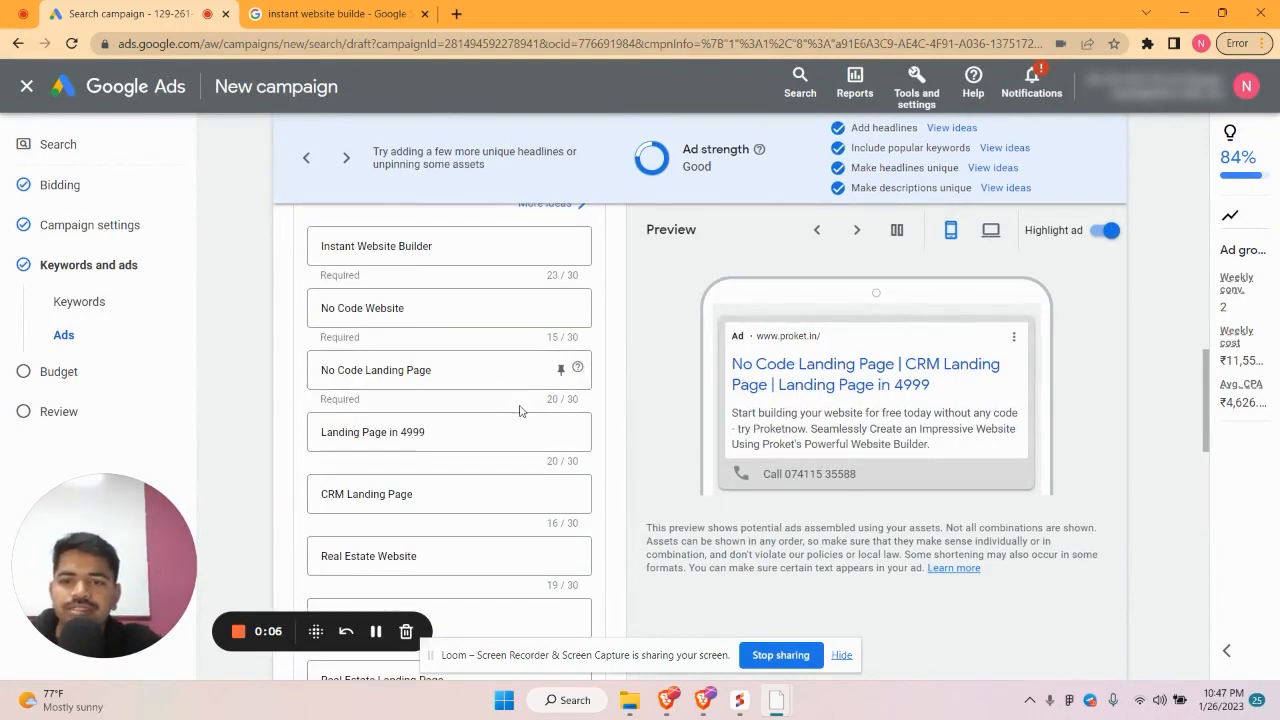
pyautogui.scroll(-3, 519, 408)
pyautogui.scroll(-3, 519, 410)
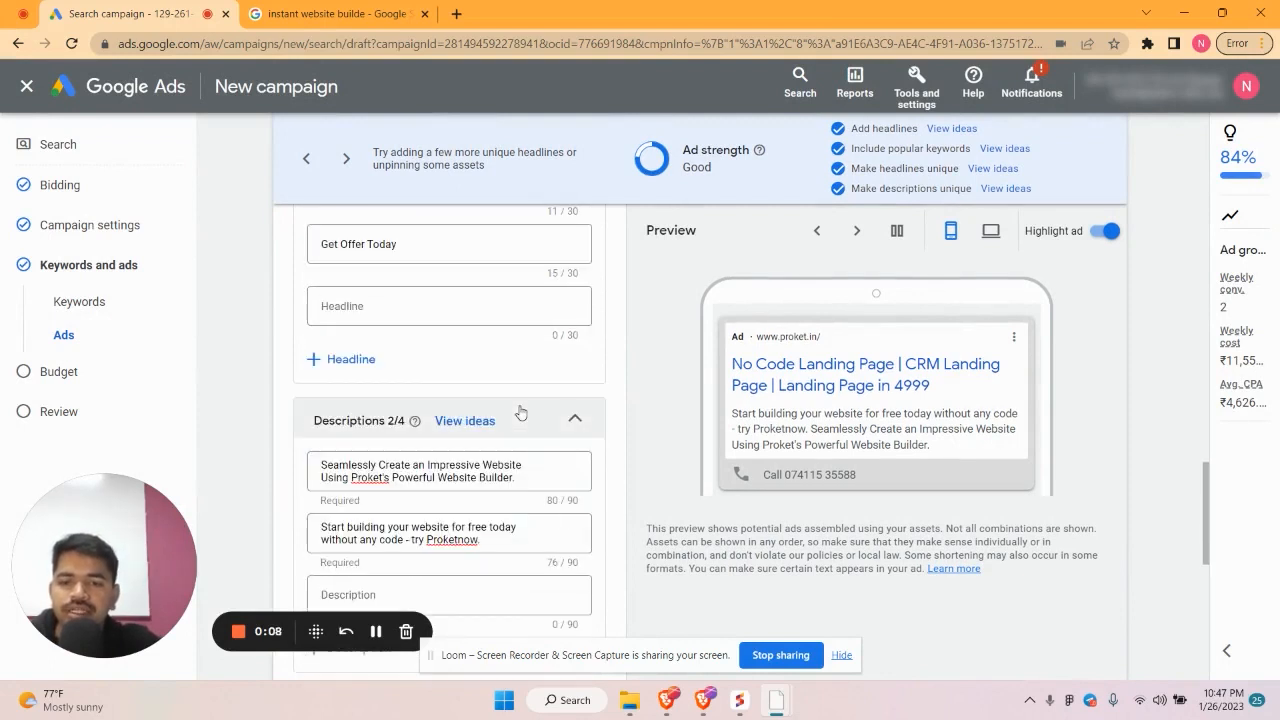
pyautogui.scroll(-2, 520, 413)
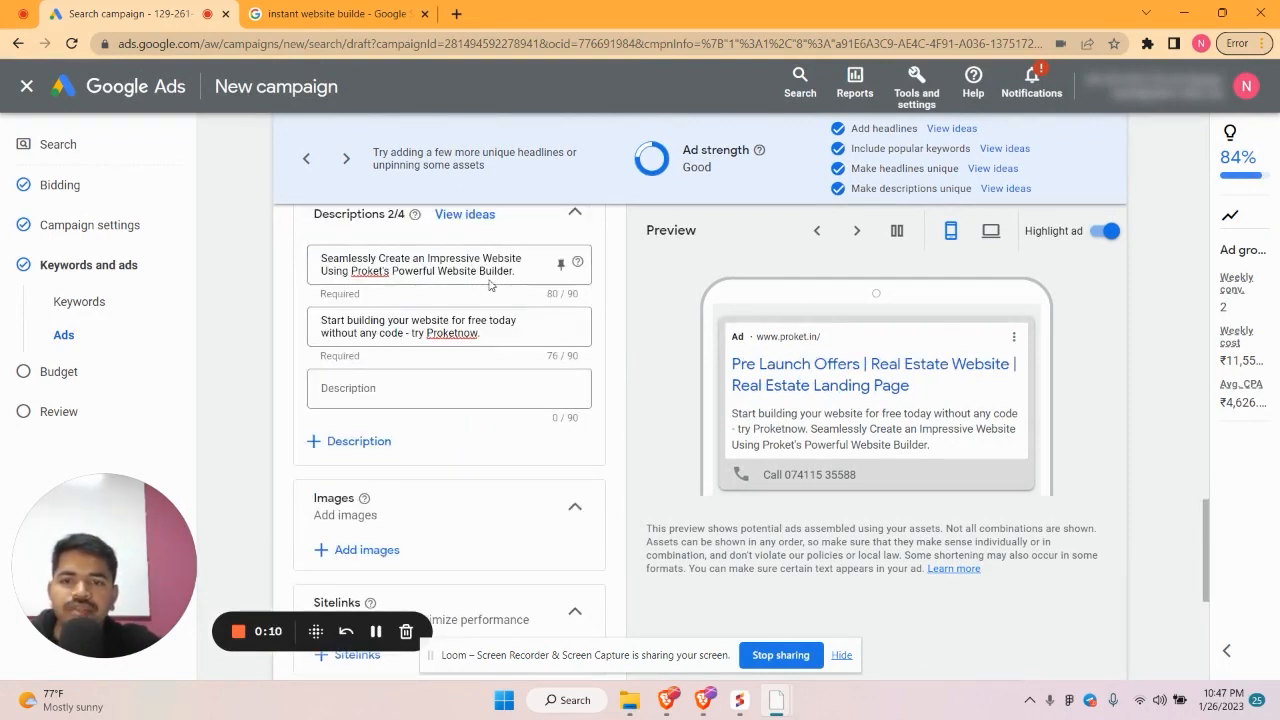
pyautogui.scroll(3, 505, 315)
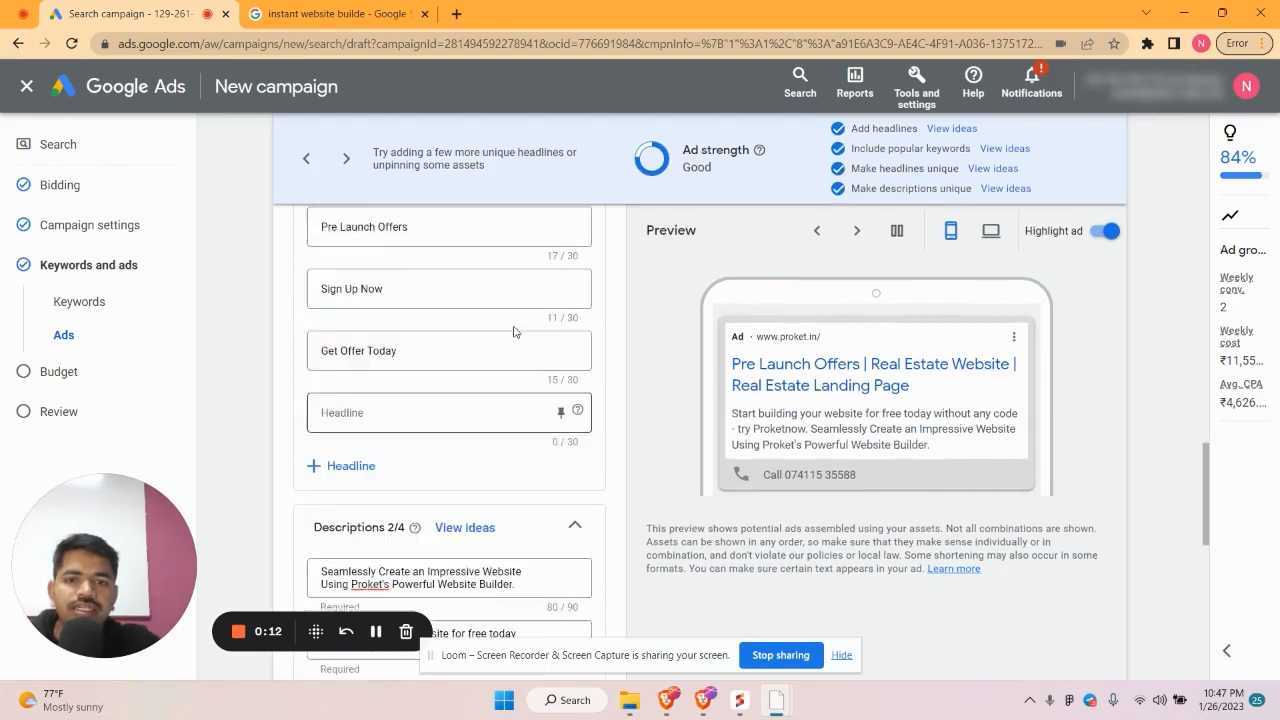
pyautogui.scroll(4, 514, 331)
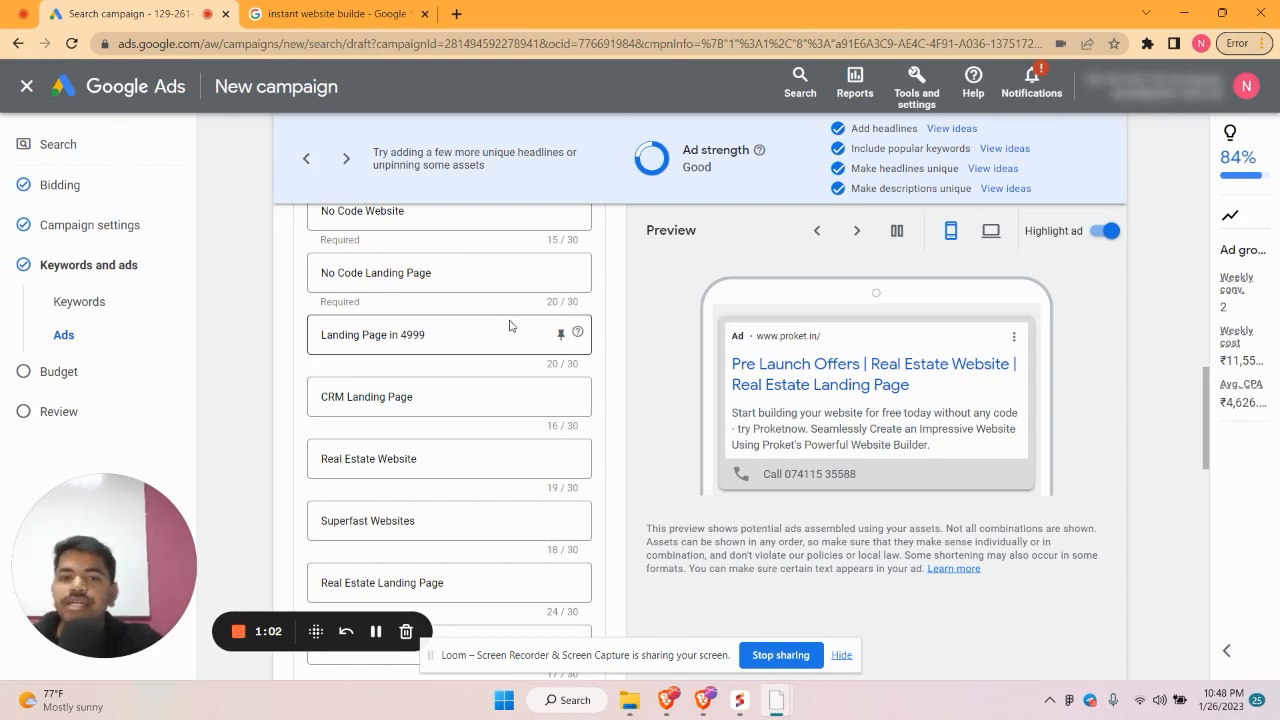
pyautogui.scroll(-10, 510, 324)
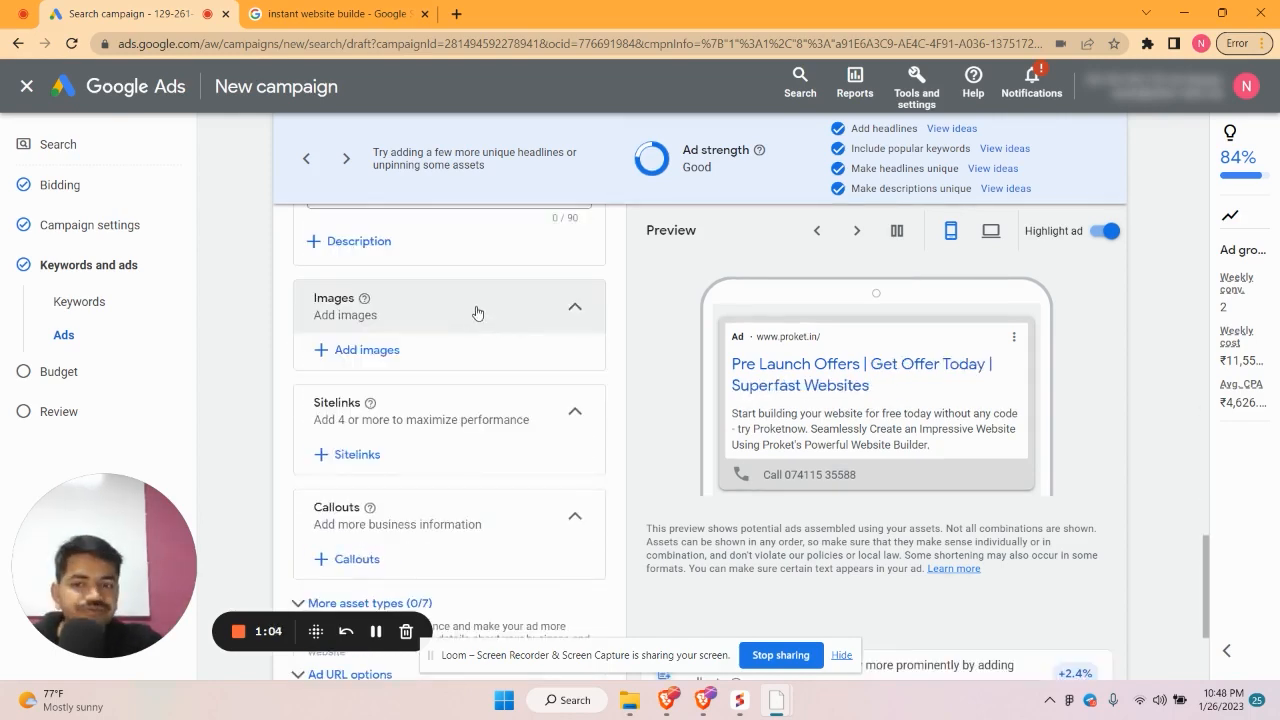
pyautogui.scroll(1, 463, 365)
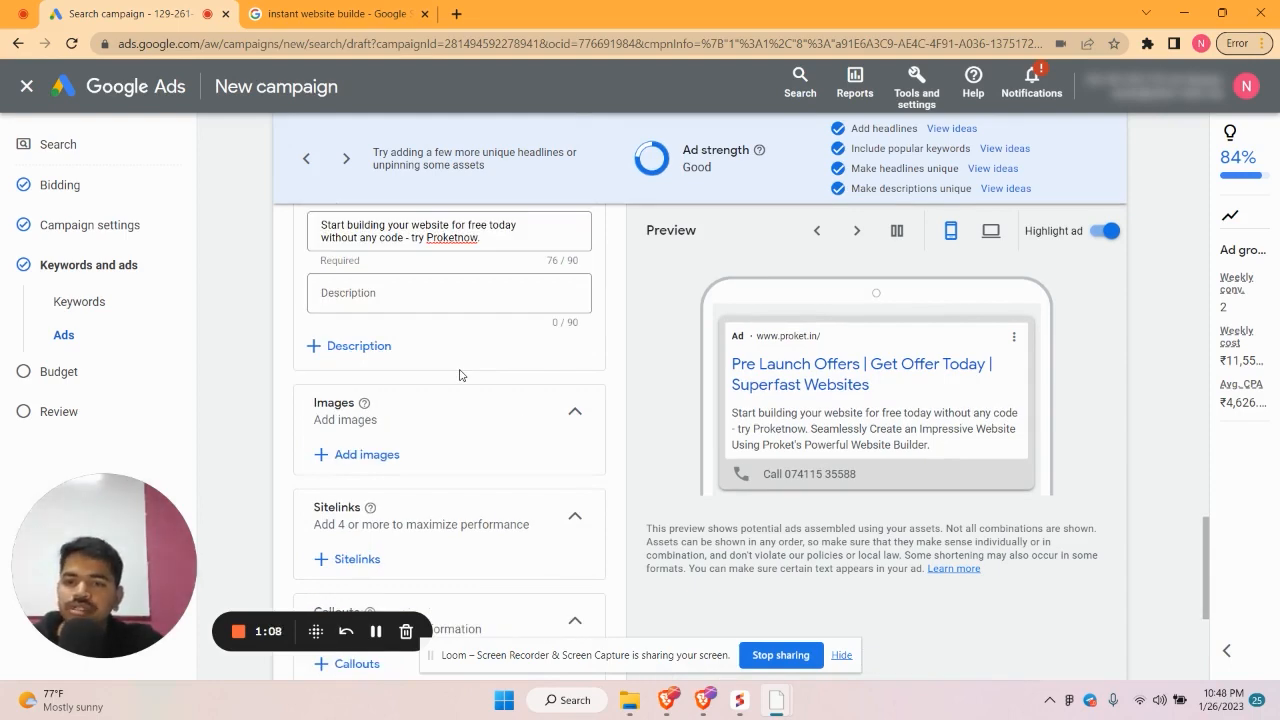
pyautogui.scroll(-3, 458, 372)
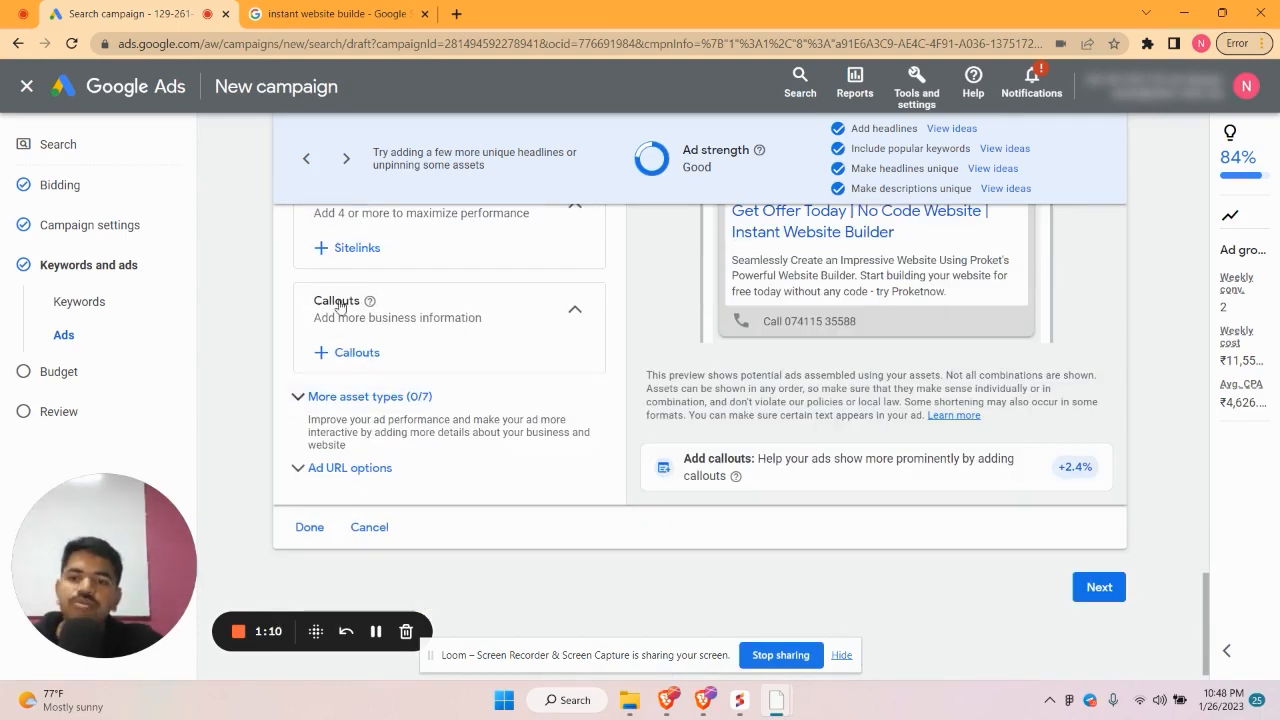
pyautogui.scroll(1, 340, 305)
pyautogui.click(332, 351)
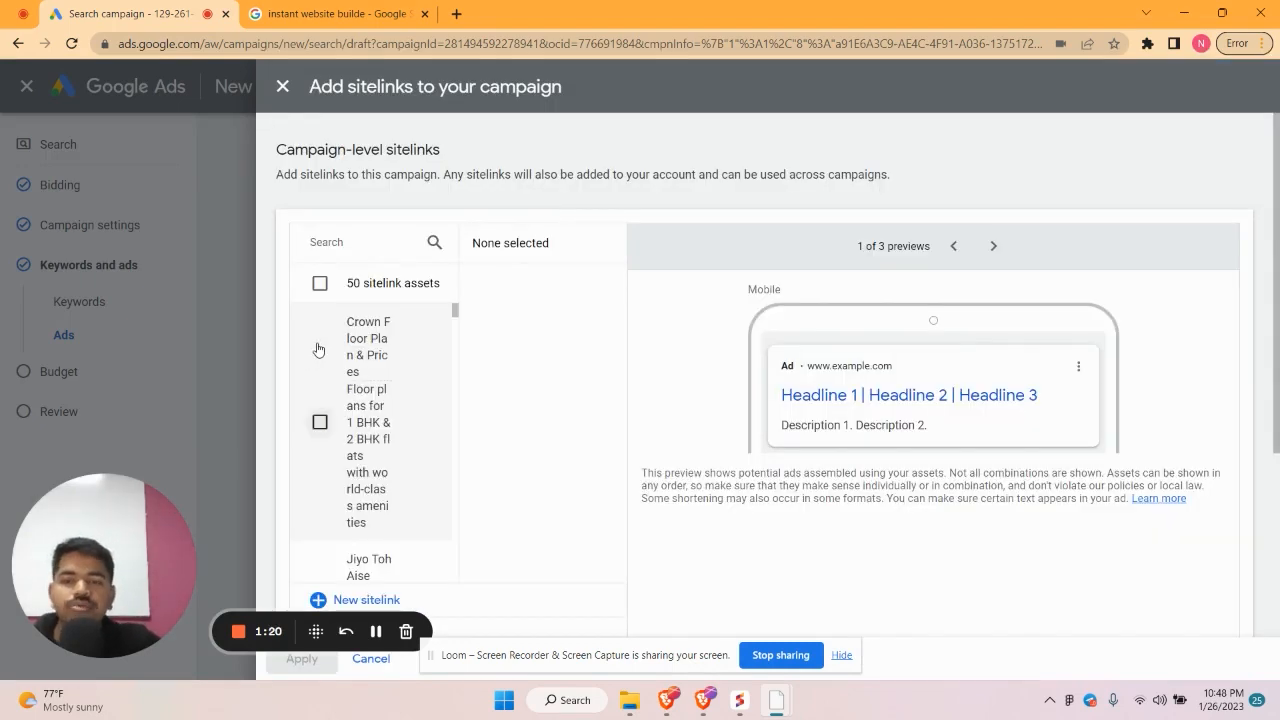
pyautogui.click(283, 87)
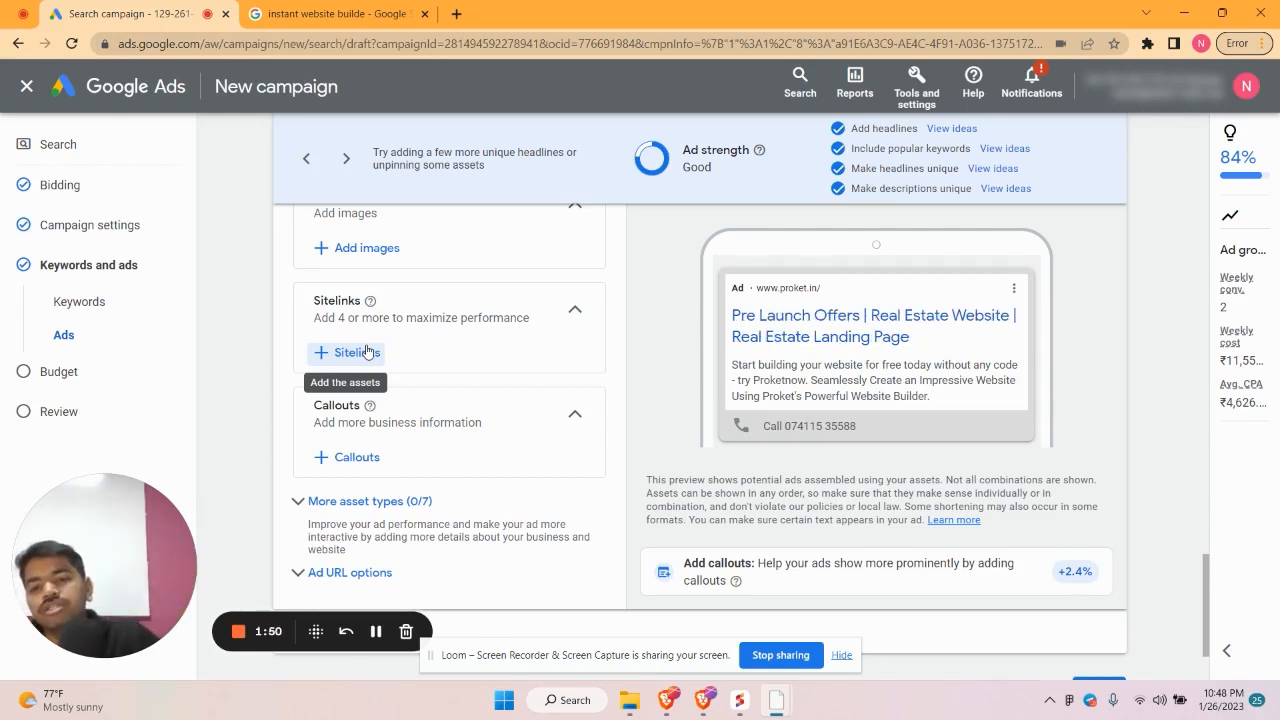
pyautogui.click(350, 457)
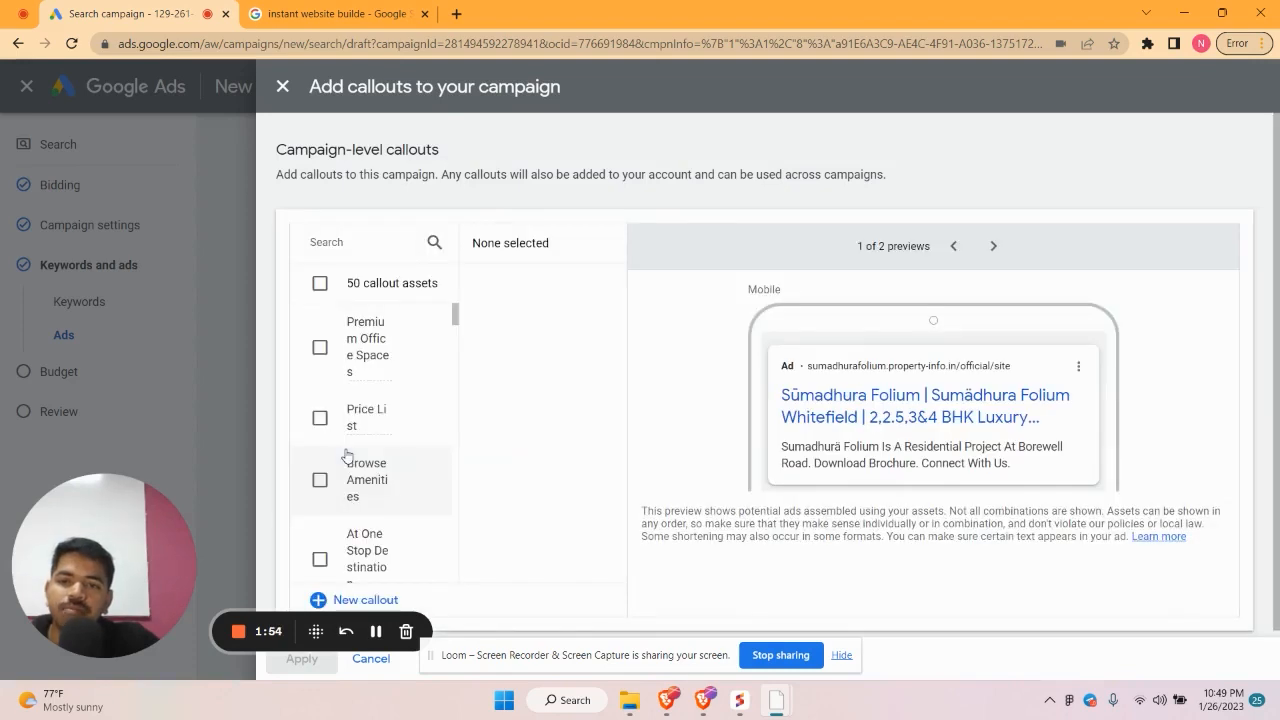
pyautogui.scroll(-5, 346, 458)
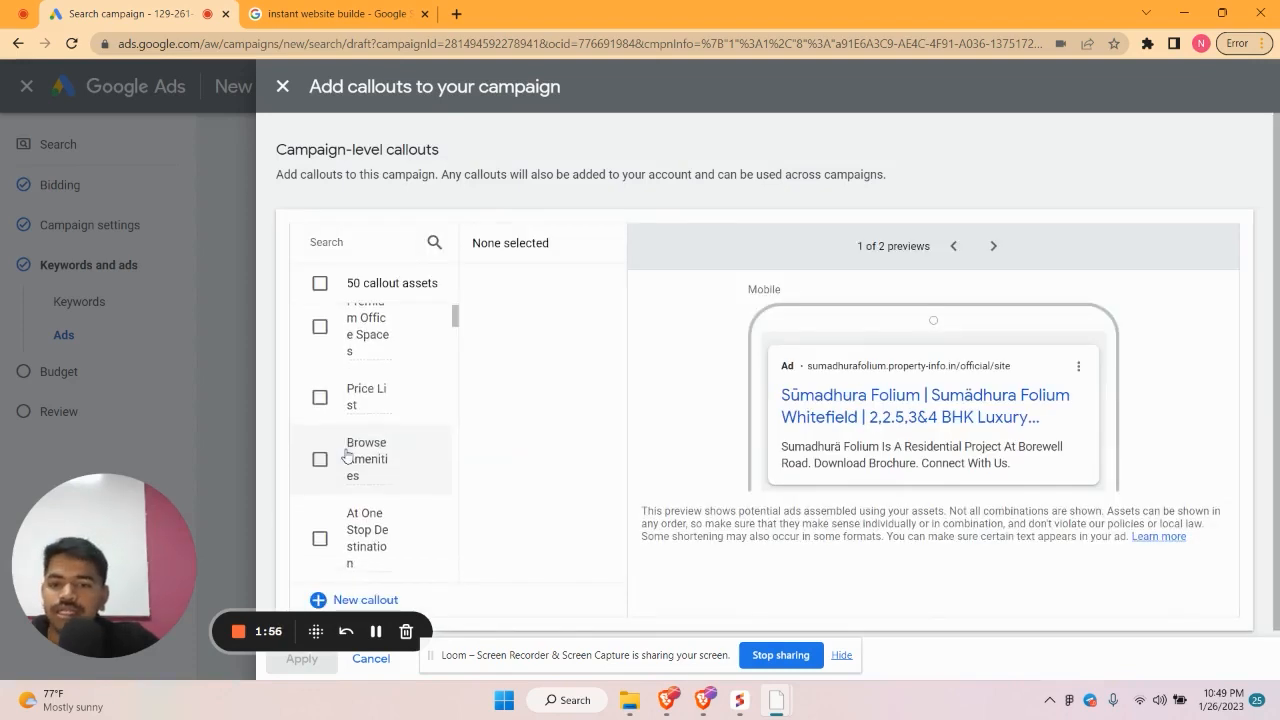
pyautogui.click(349, 600)
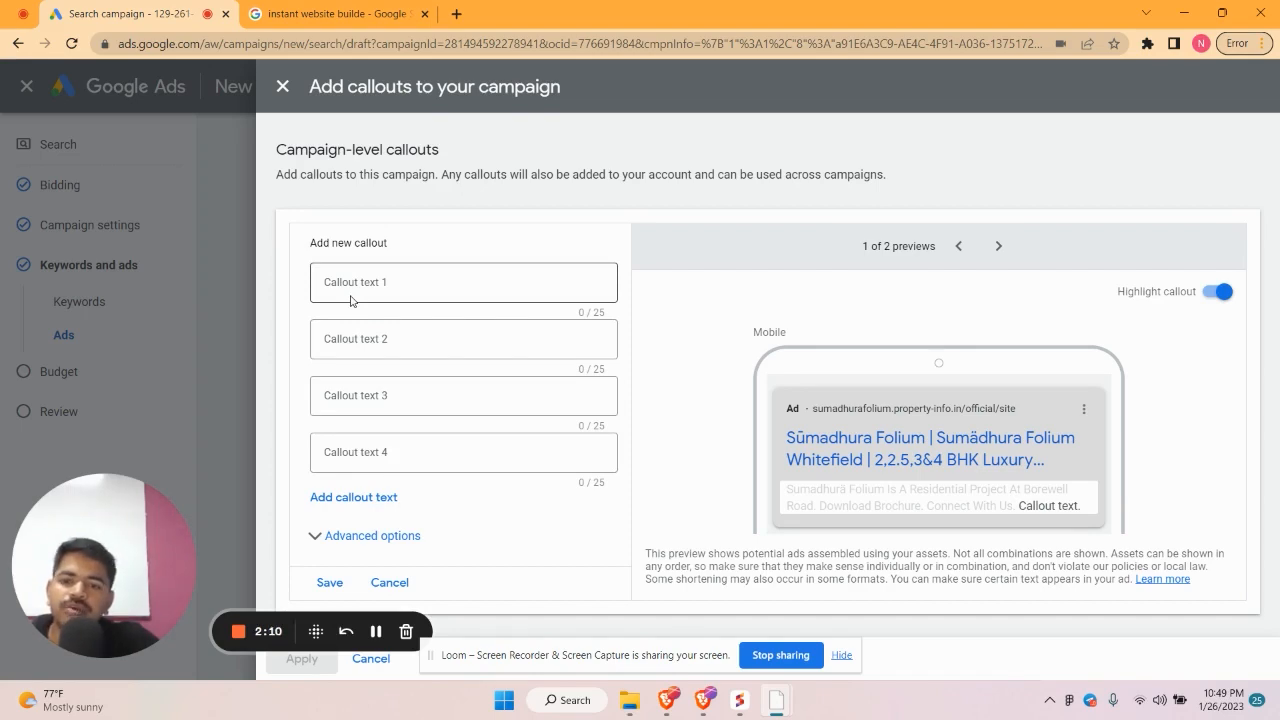
pyautogui.click(283, 87)
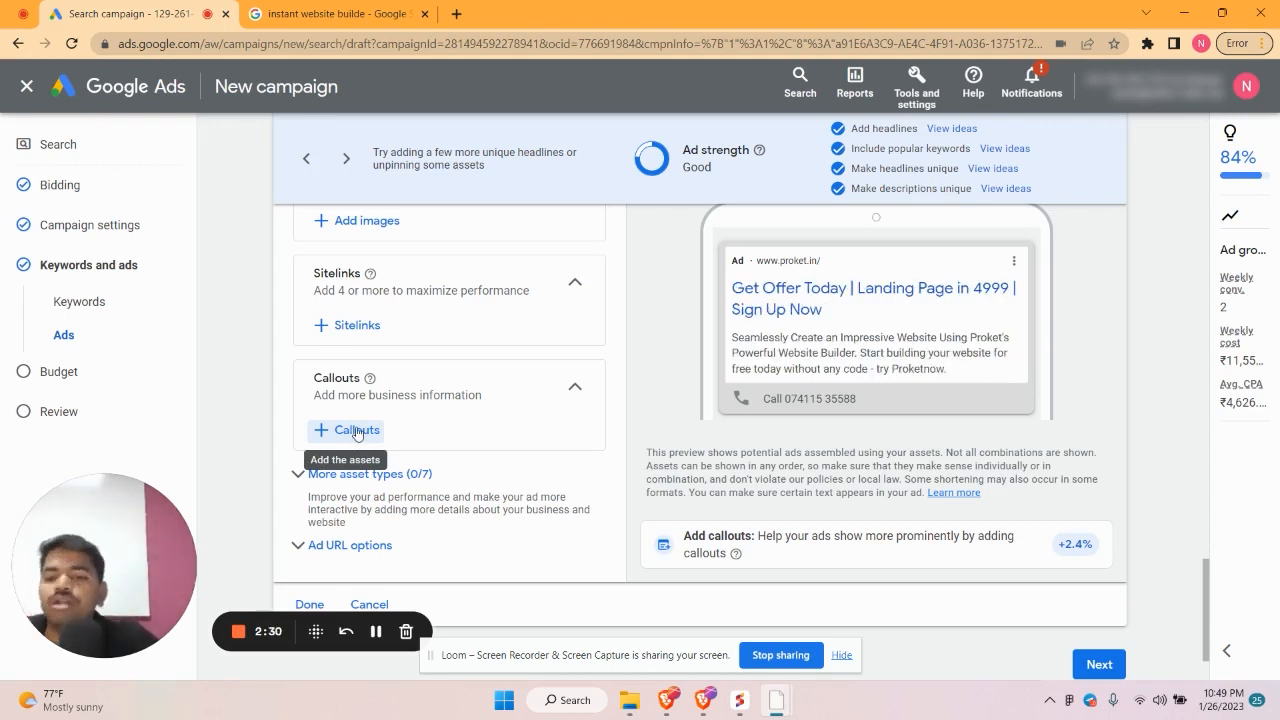
# Finish the ad and keep the recommended ₹5,695.30 daily budget to reach the review step
pyautogui.scroll(-1, 357, 436)
pyautogui.click(317, 503)
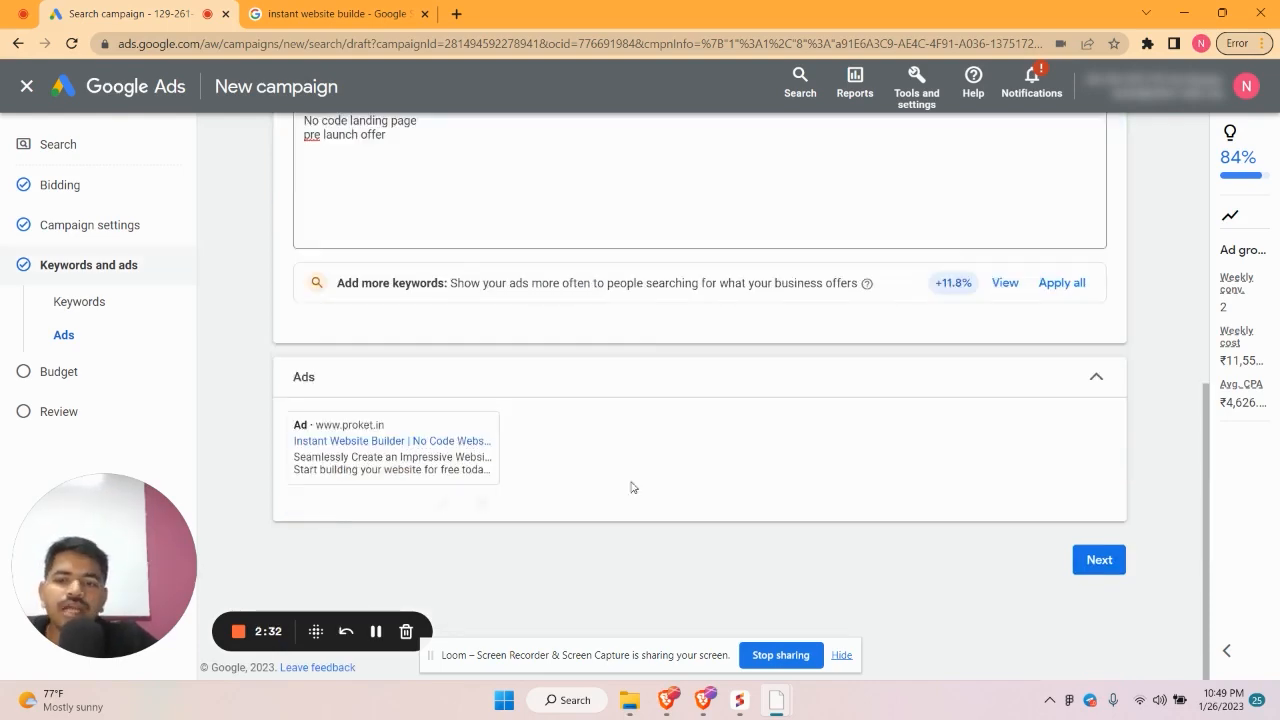
pyautogui.click(1099, 563)
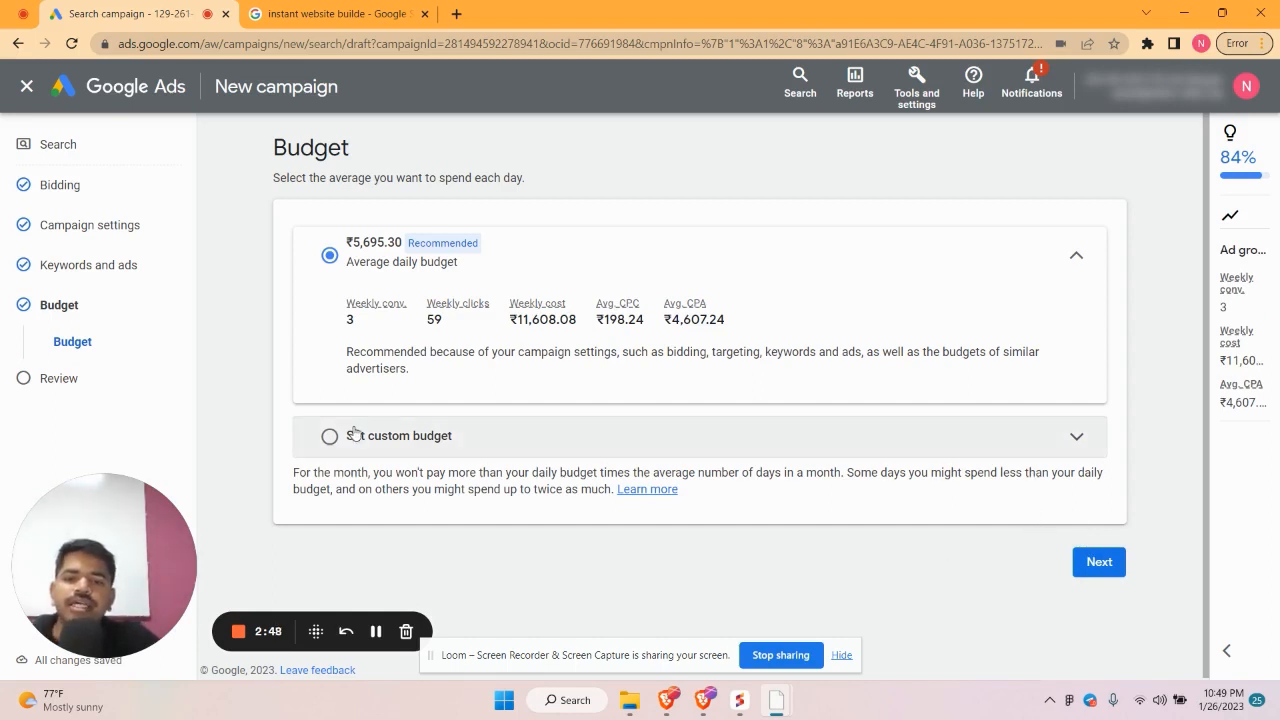
pyautogui.click(1098, 562)
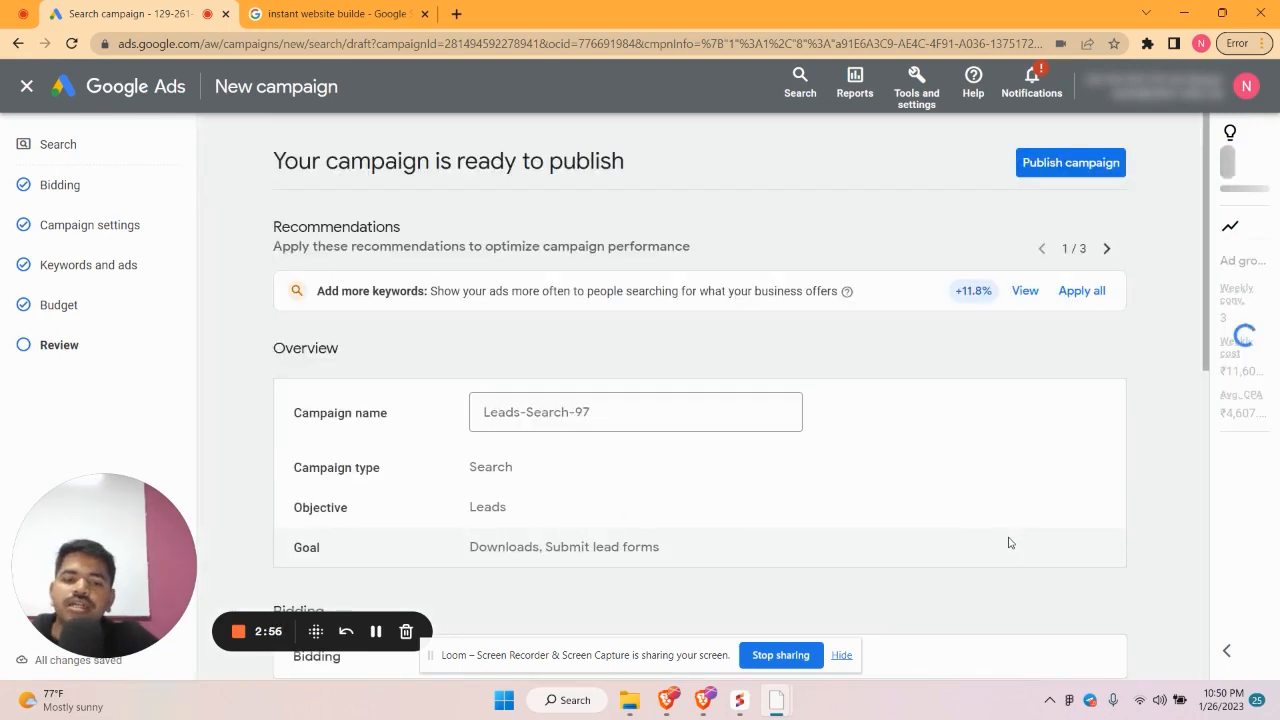
# Publish the Leads-Search-97 campaign from the review page
pyautogui.click(1053, 172)
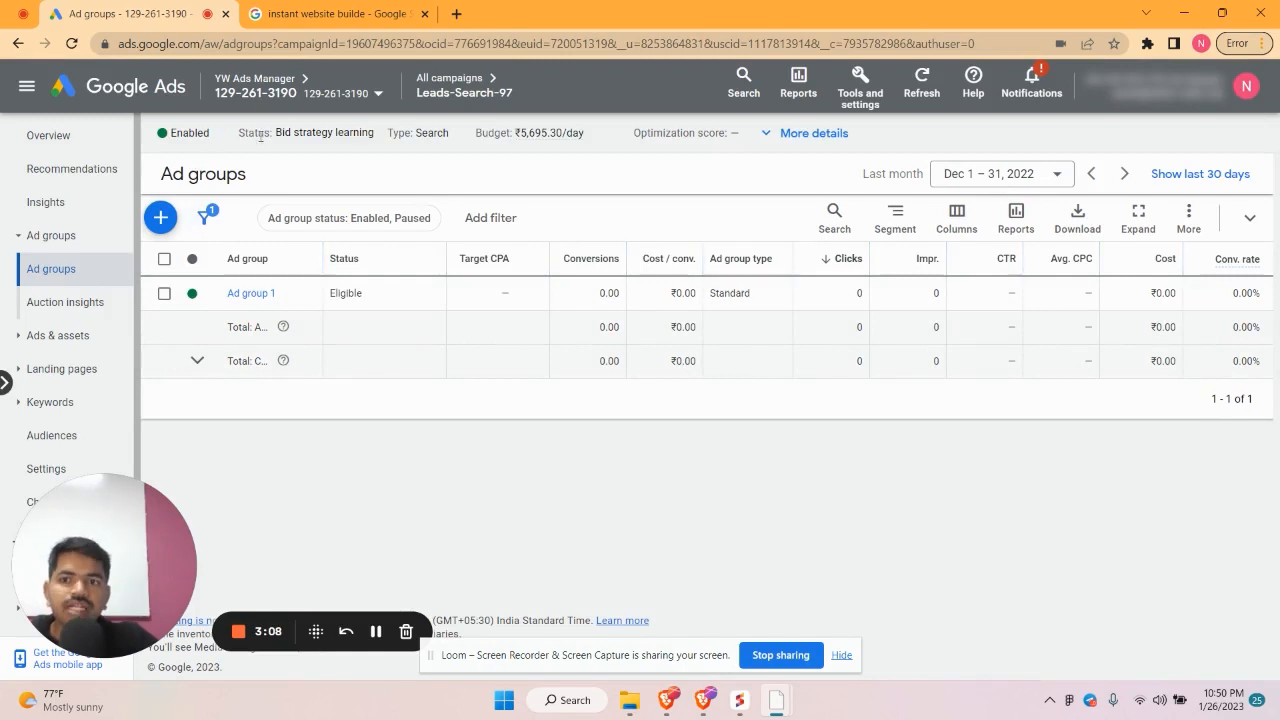
# Highlight the Bid strategy learning status, then view the campaign Overview page
pyautogui.moveTo(282, 137)
pyautogui.mouseDown()
pyautogui.moveTo(372, 146)
pyautogui.moveTo(266, 134)
pyautogui.mouseUp()
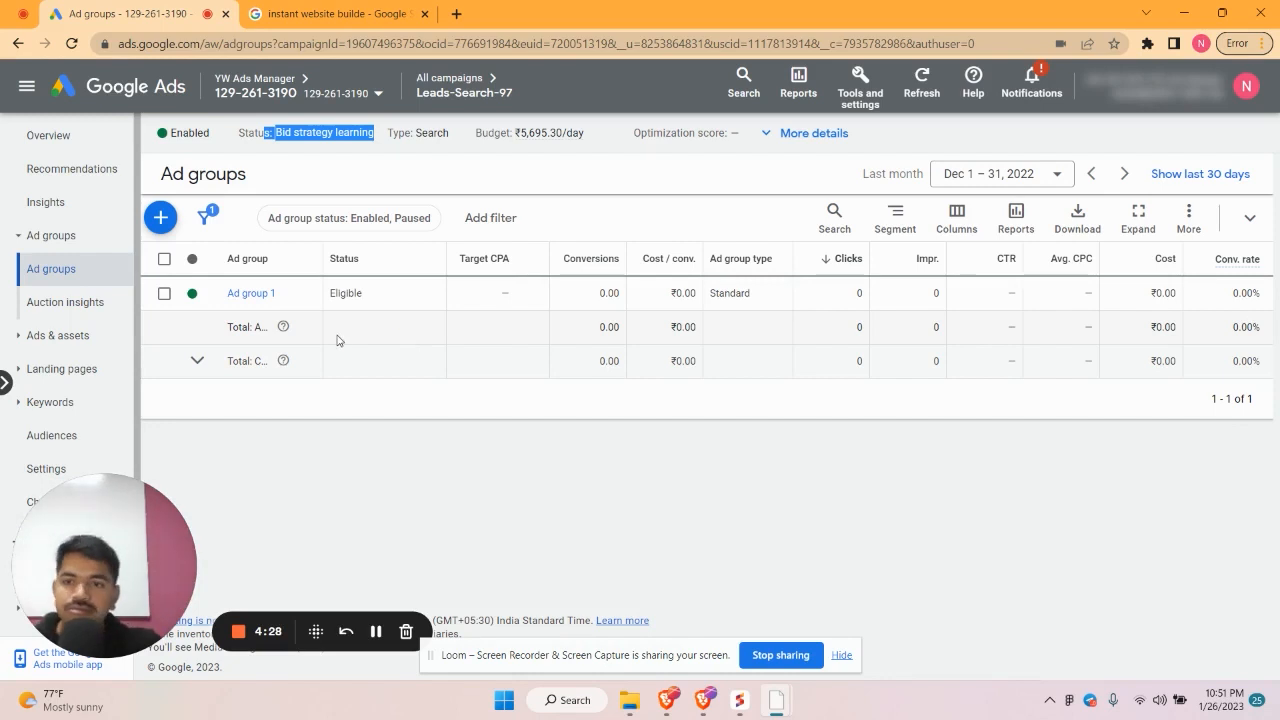
pyautogui.click(65, 135)
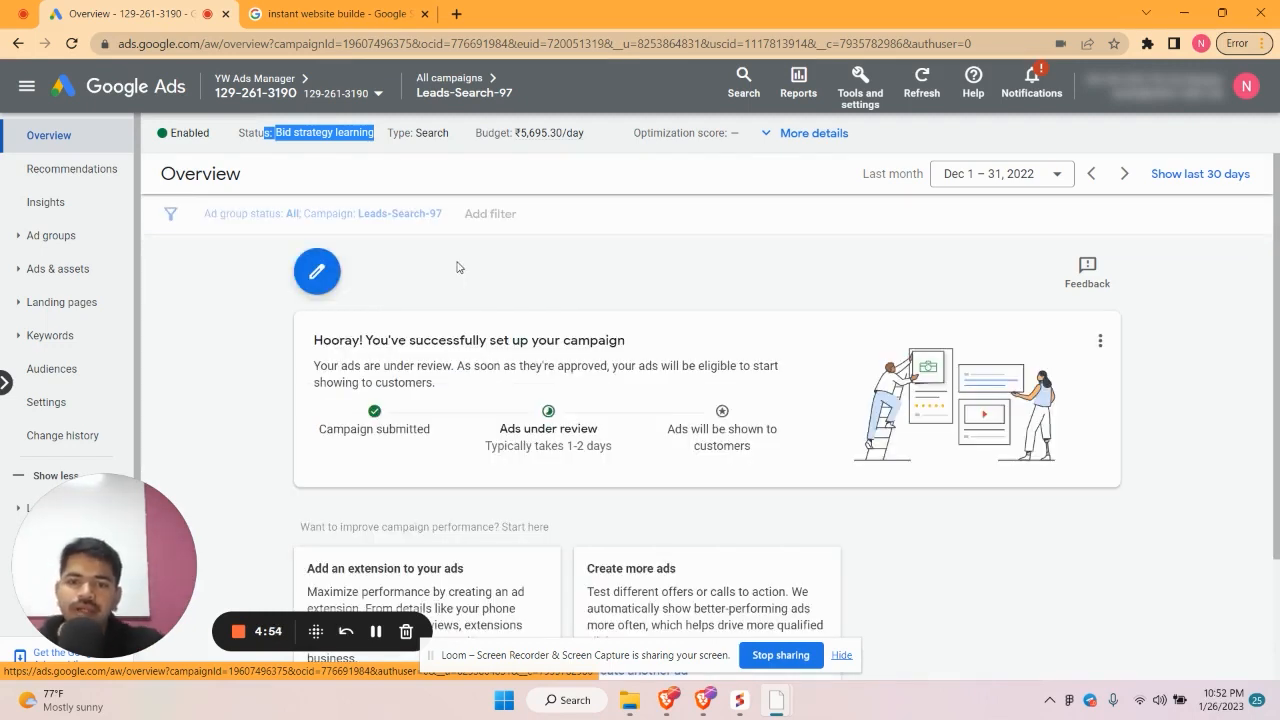
# Switch the Leads-Search-97 campaign status from Enabled to Paused
pyautogui.click(185, 137)
pyautogui.click(199, 175)
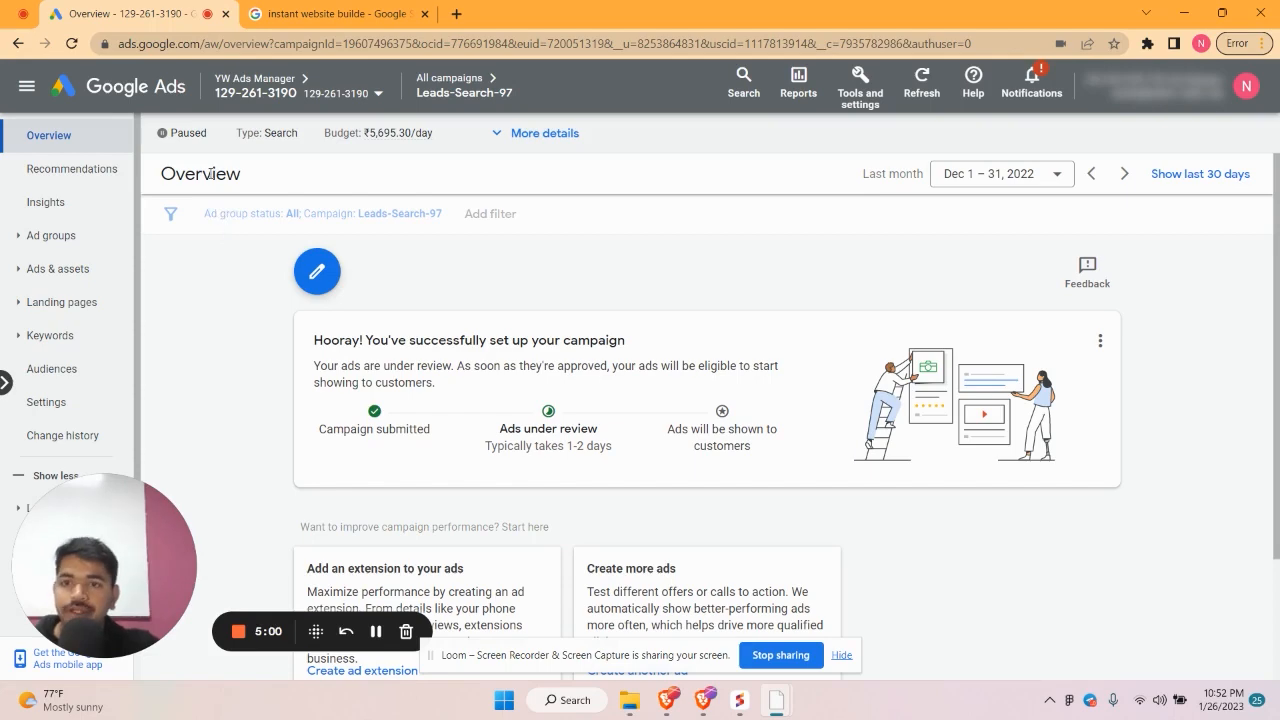
pyautogui.scroll(-2, 328, 382)
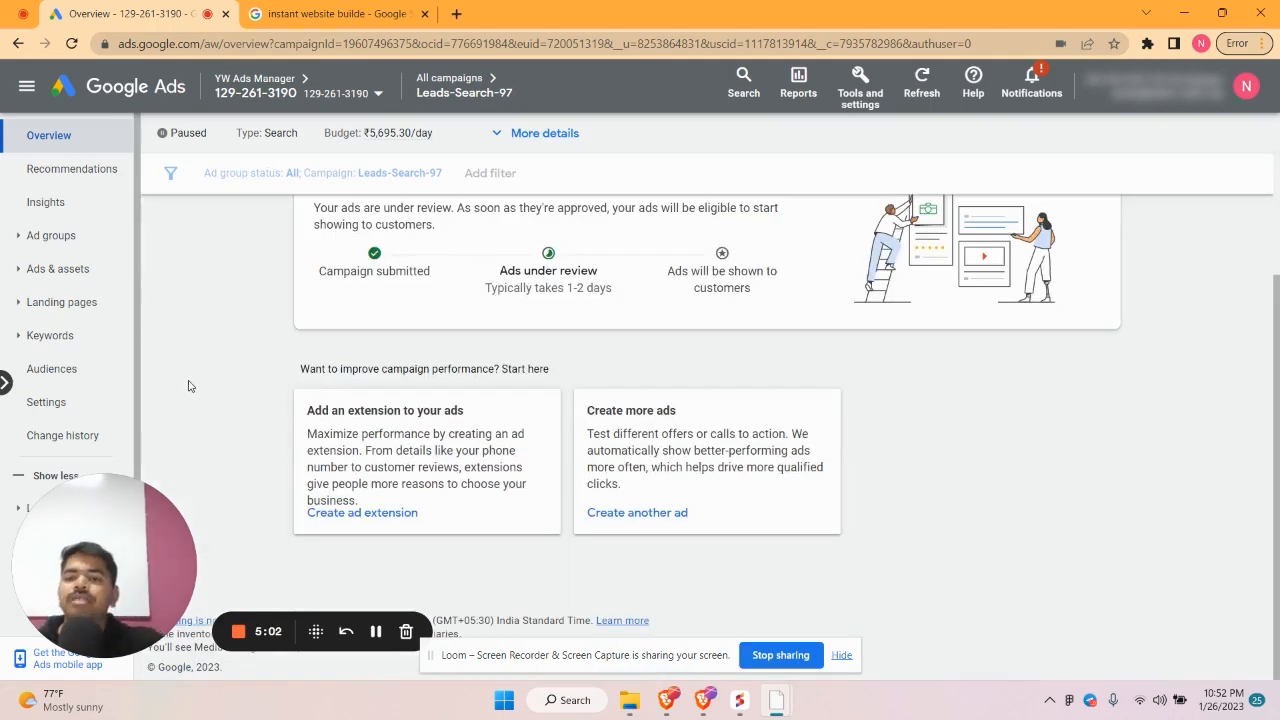
pyautogui.scroll(2, 422, 355)
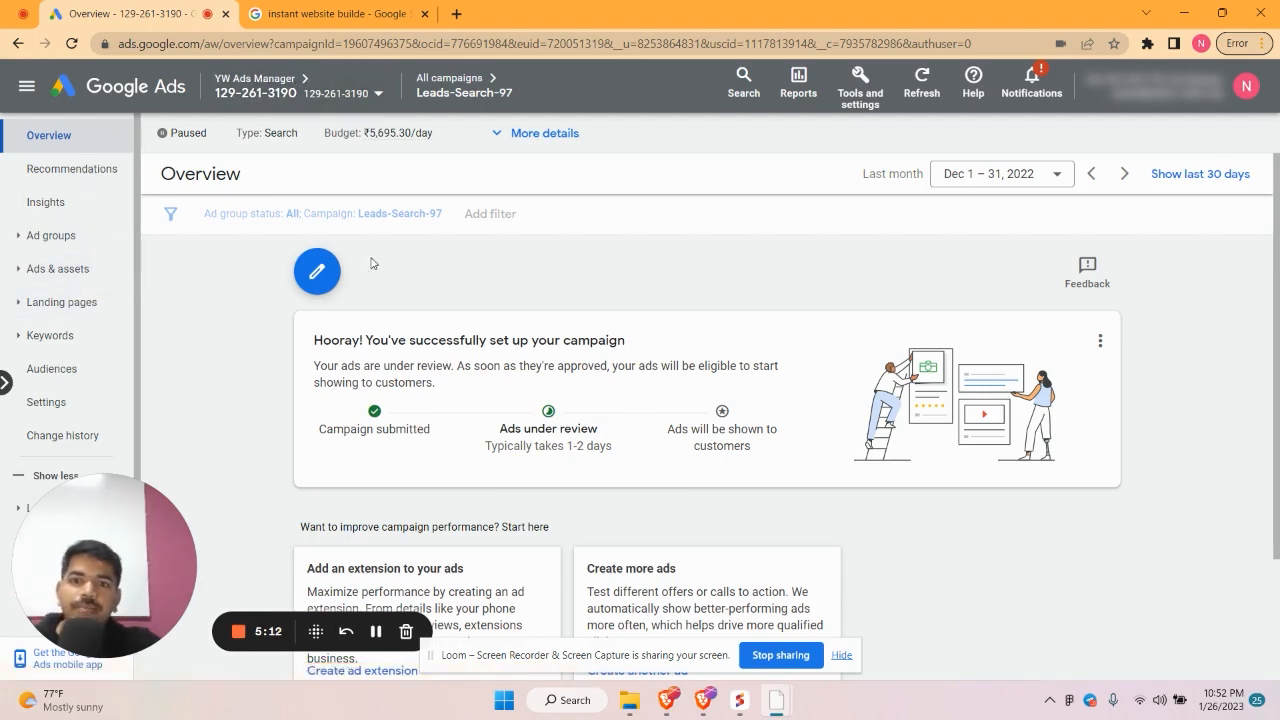
pyautogui.scroll(-2, 505, 432)
pyautogui.scroll(2, 615, 533)
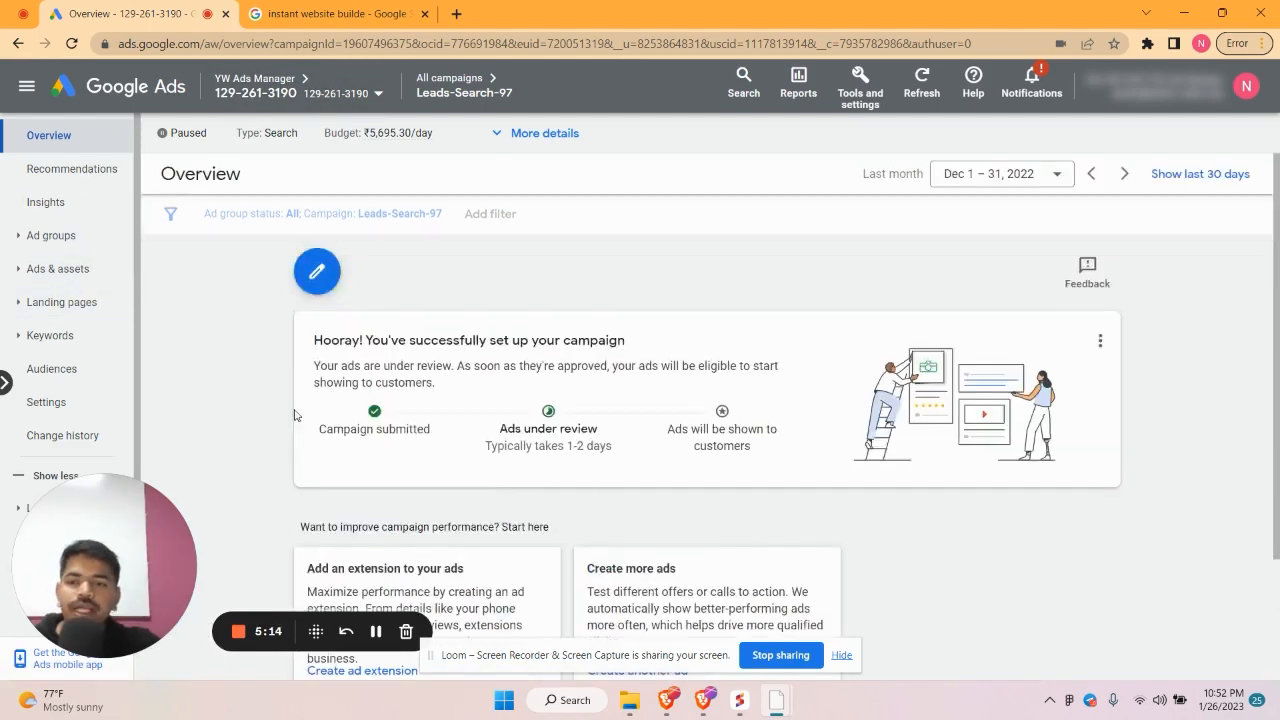
# Show the campaign's Ads list with the Disapproved filter removed
pyautogui.click(57, 244)
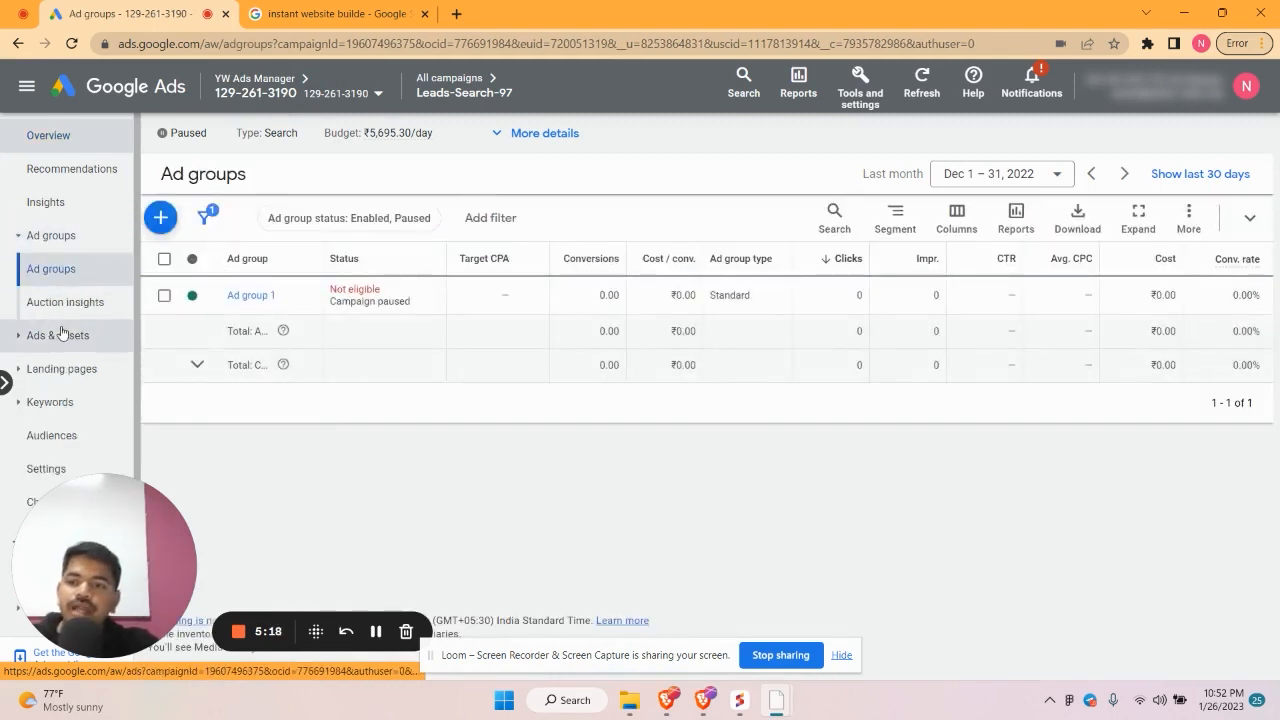
pyautogui.click(57, 334)
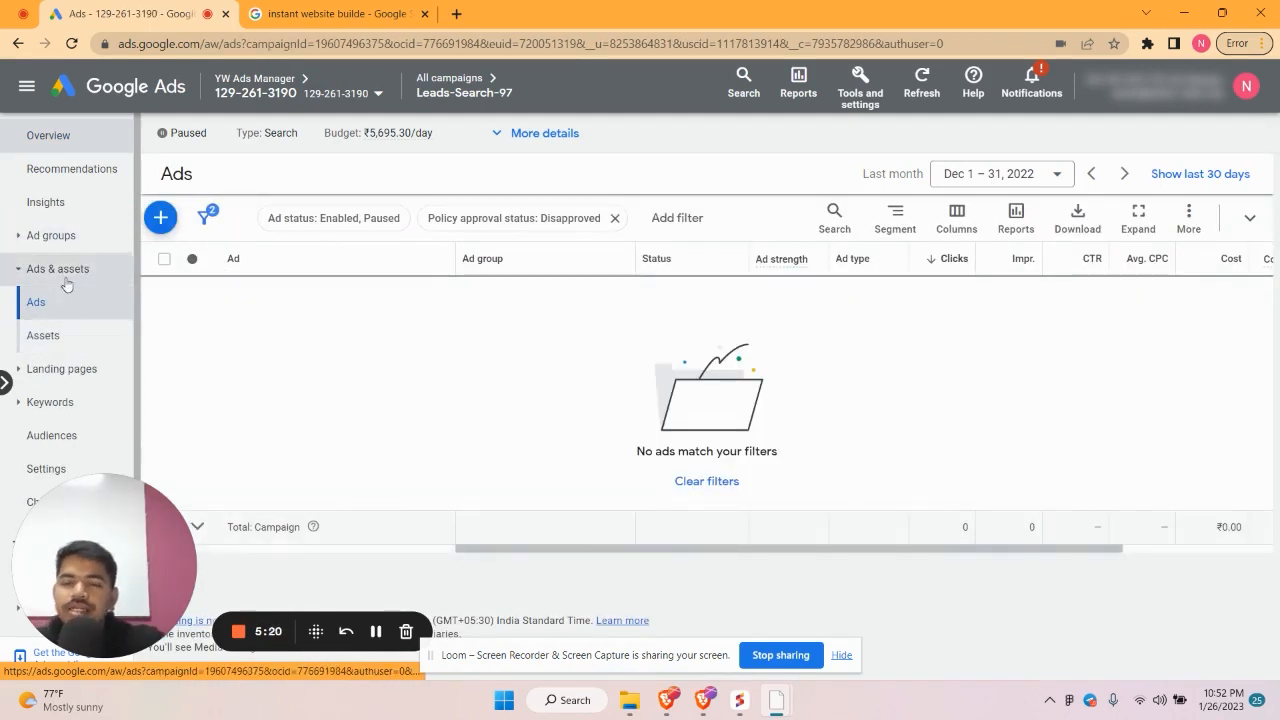
pyautogui.click(615, 218)
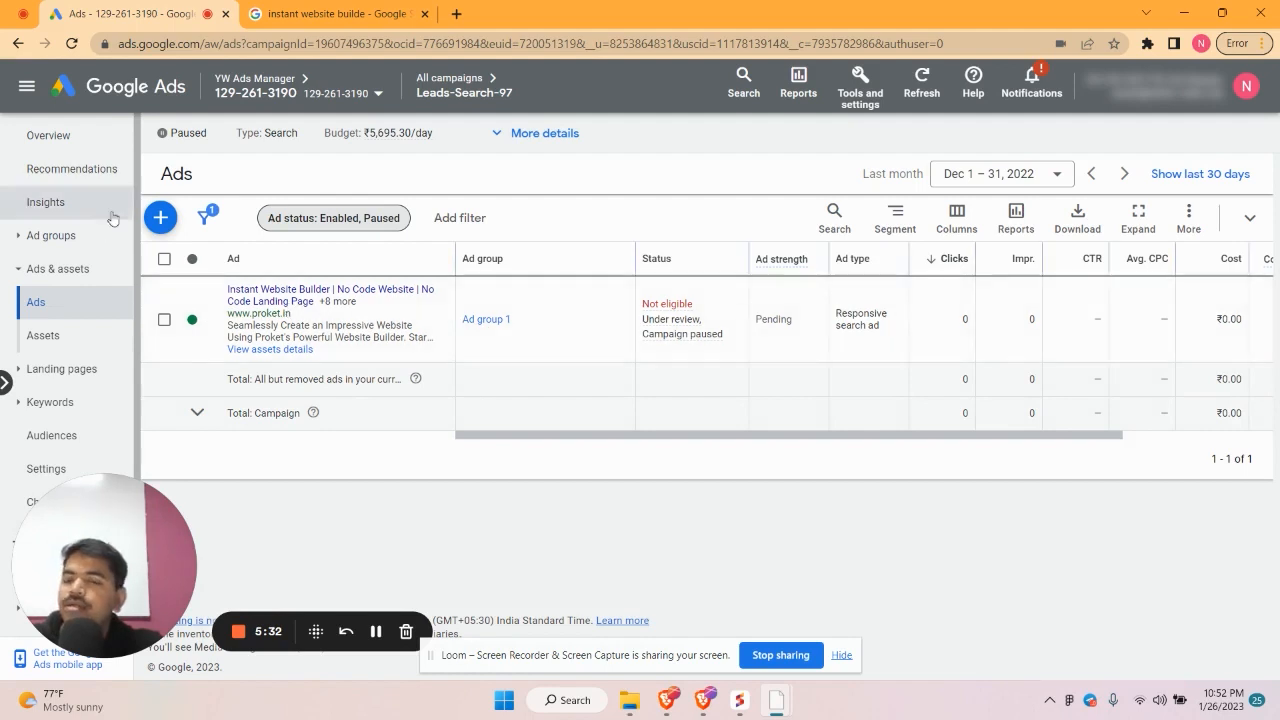
# Start a responsive search ad for Ad group 1, then discard the draft without saving
pyautogui.click(158, 218)
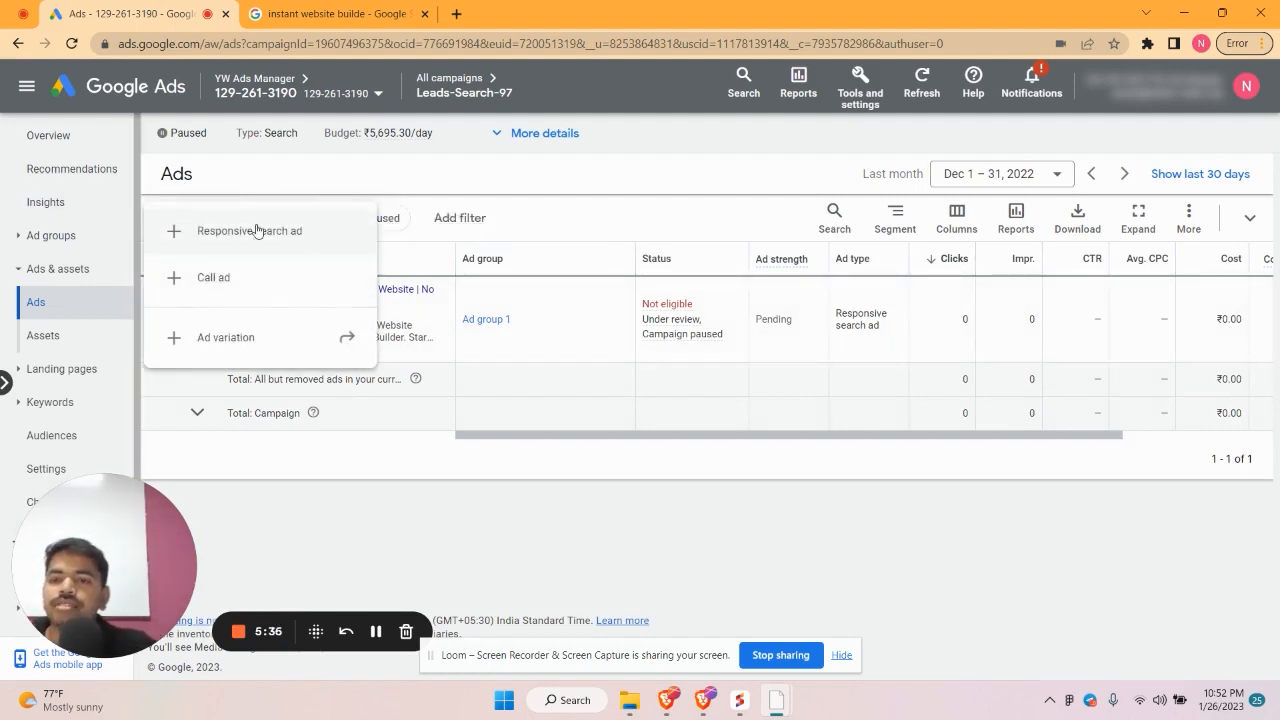
pyautogui.click(257, 231)
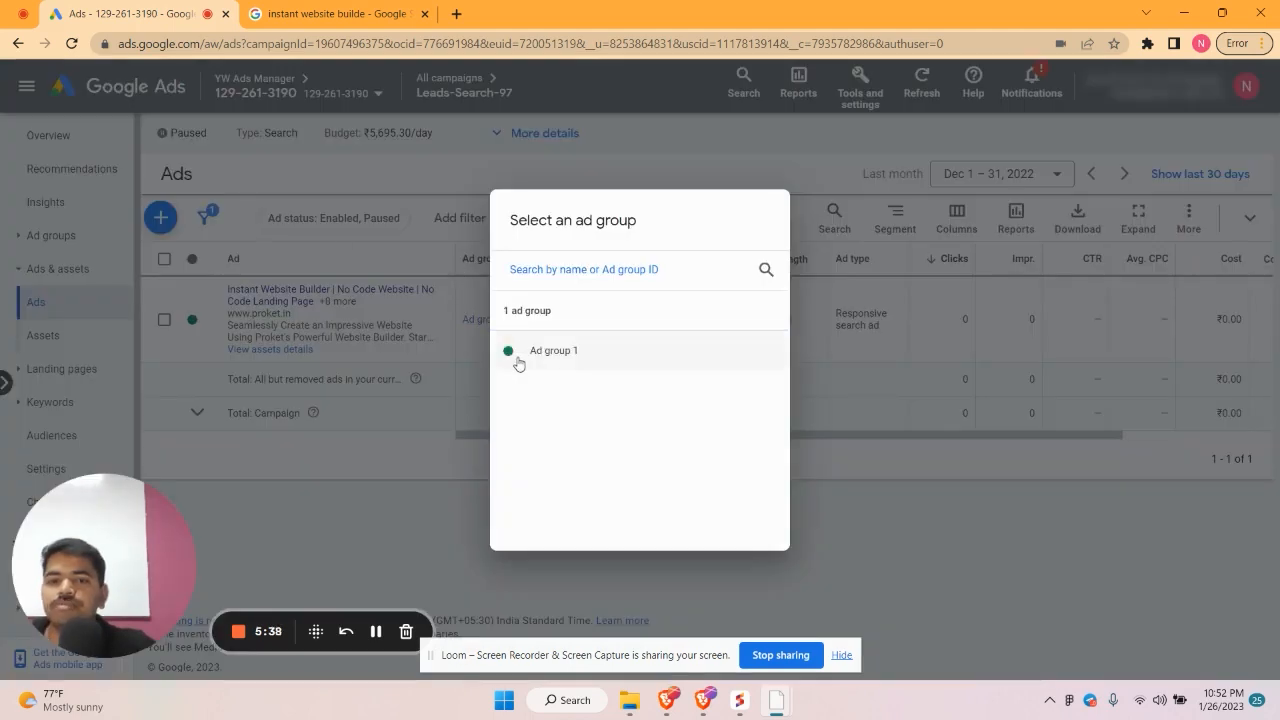
pyautogui.click(531, 355)
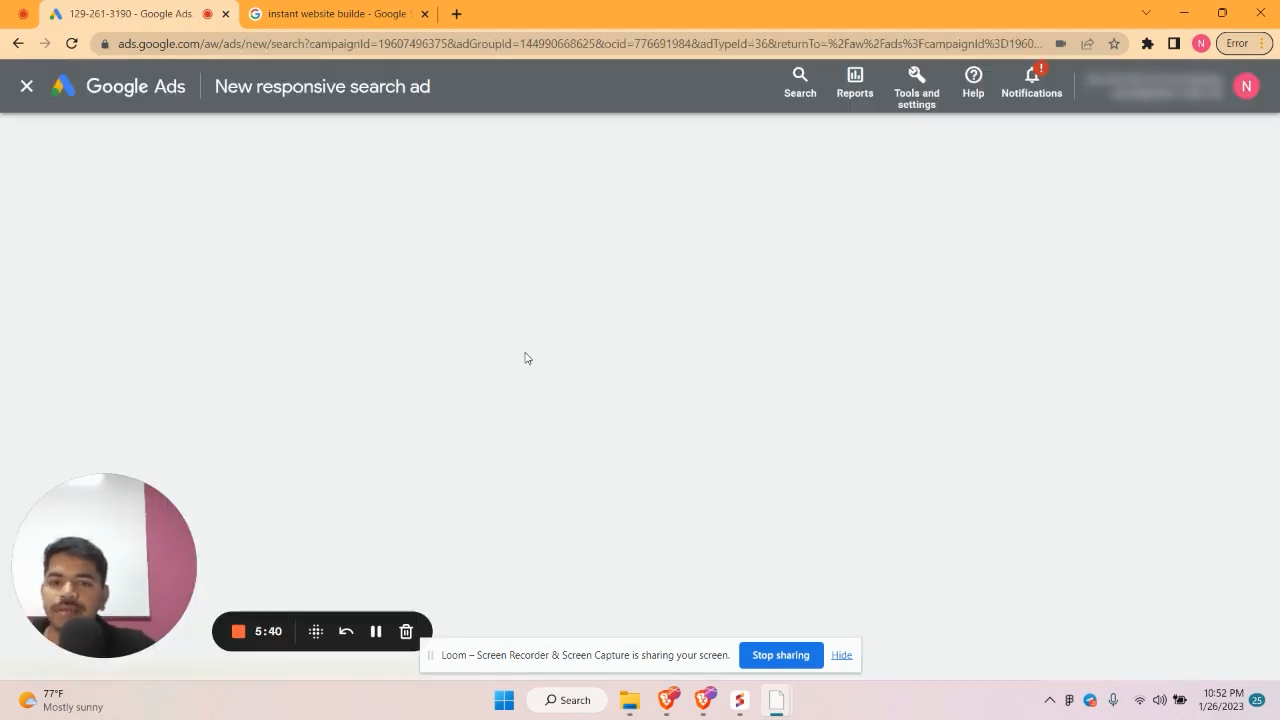
pyautogui.click(27, 88)
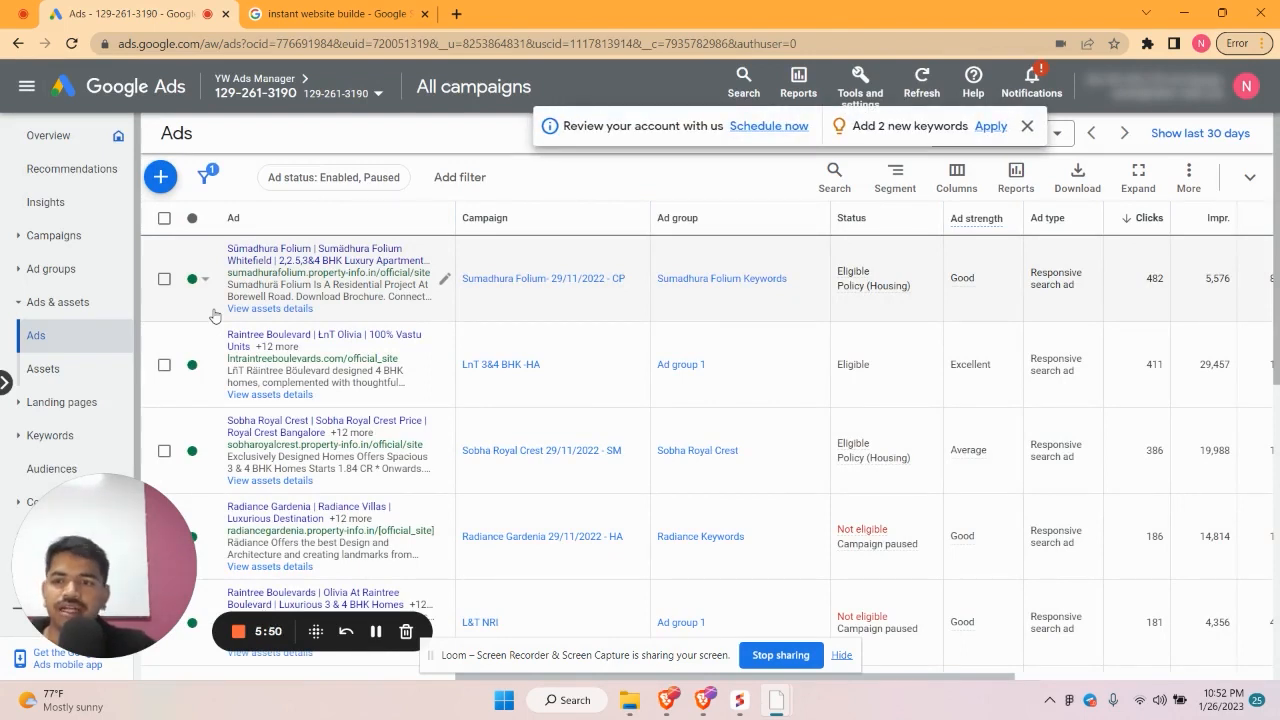
pyautogui.click(47, 237)
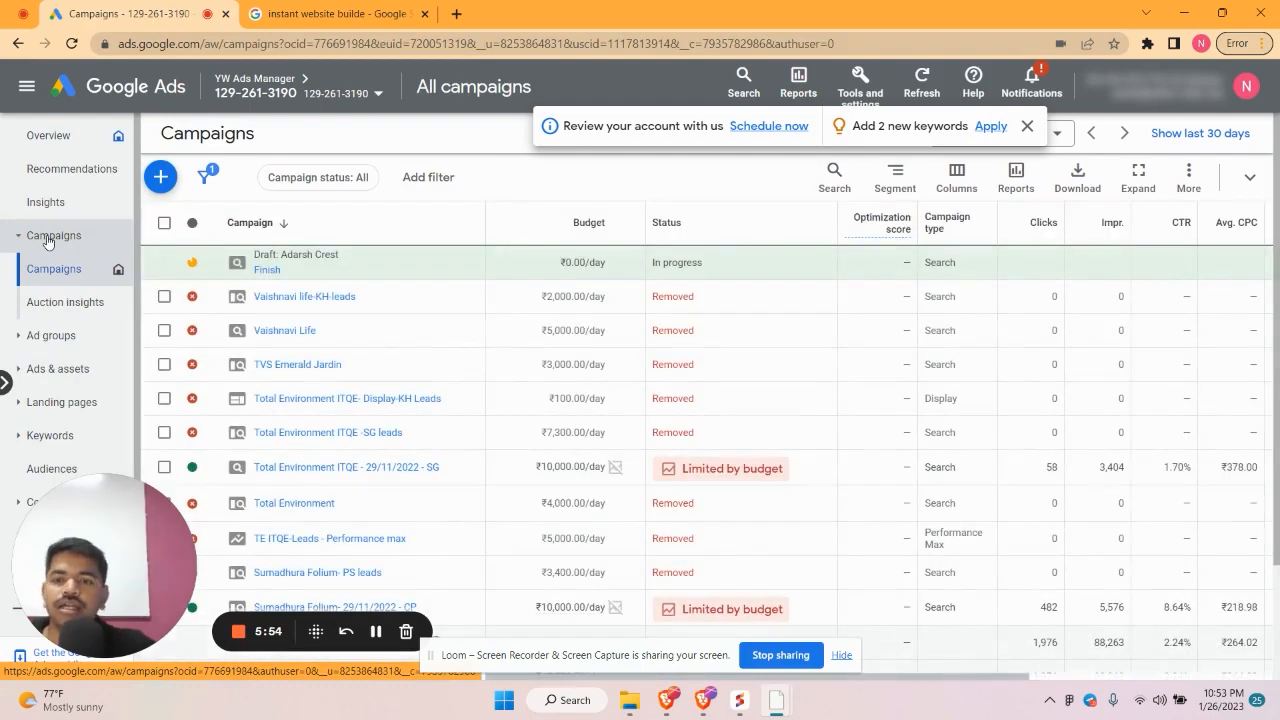
pyautogui.scroll(-2, 306, 481)
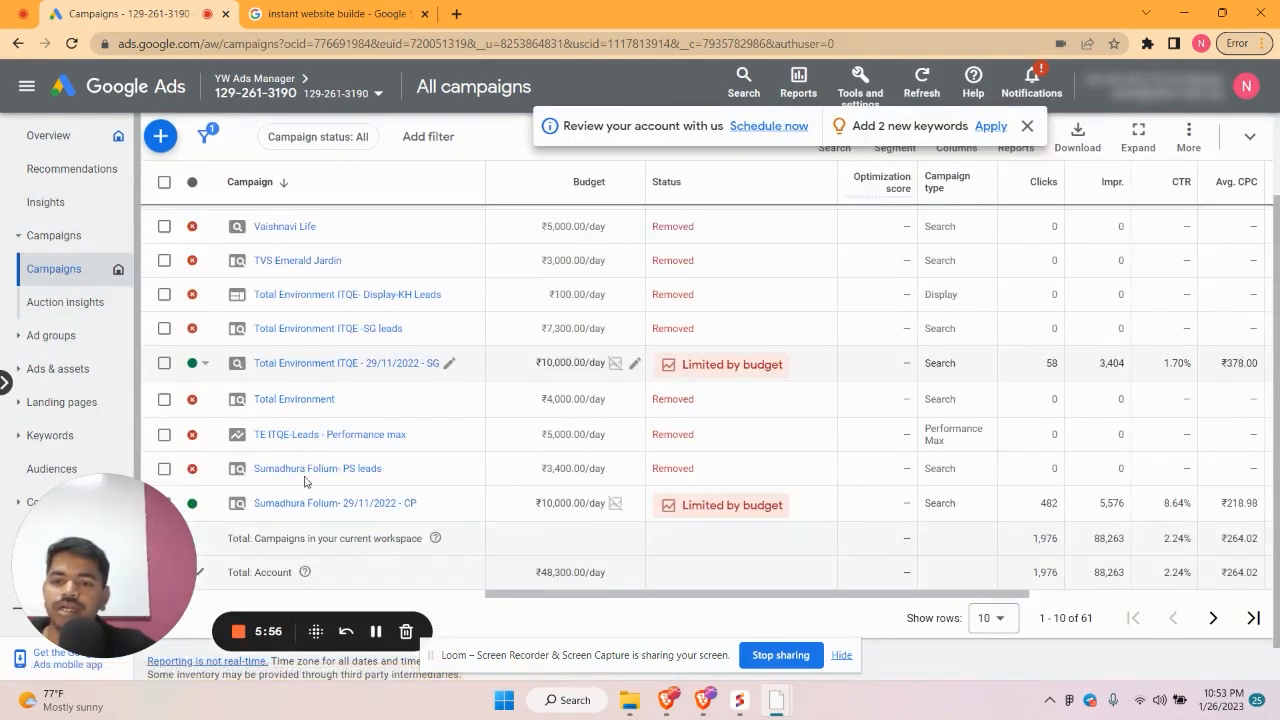
pyautogui.scroll(2, 306, 481)
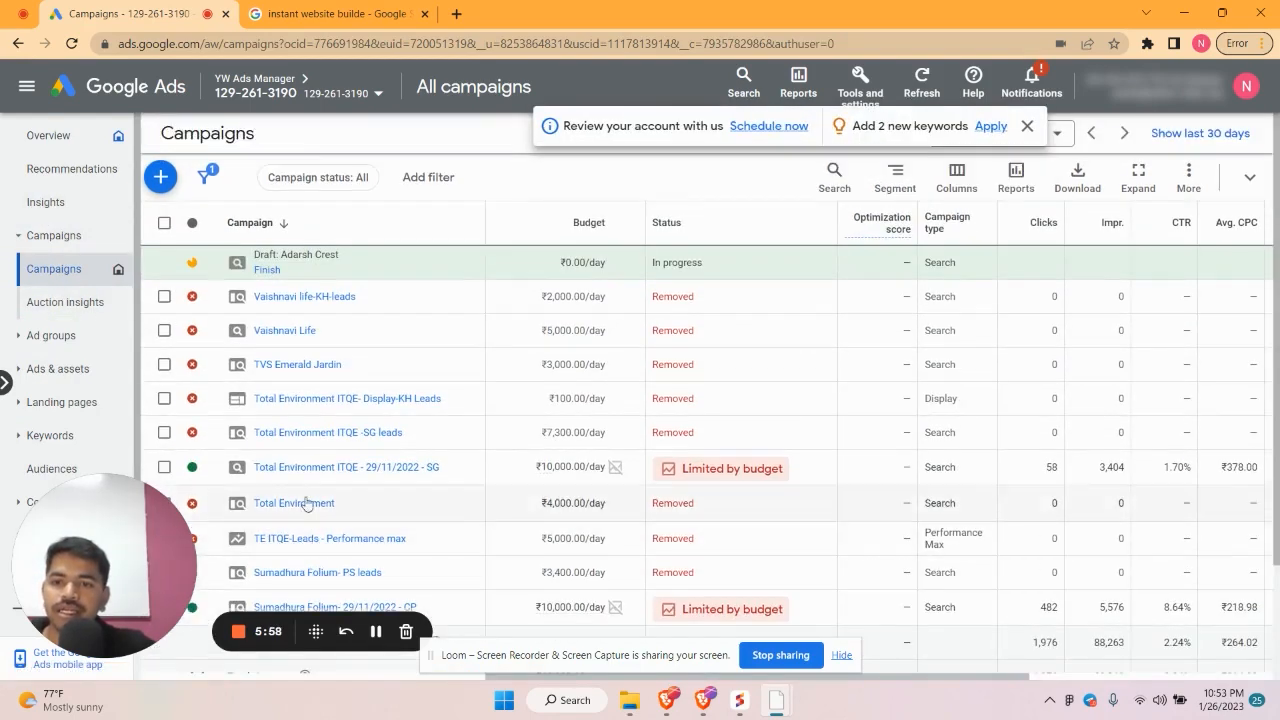
pyautogui.click(17, 44)
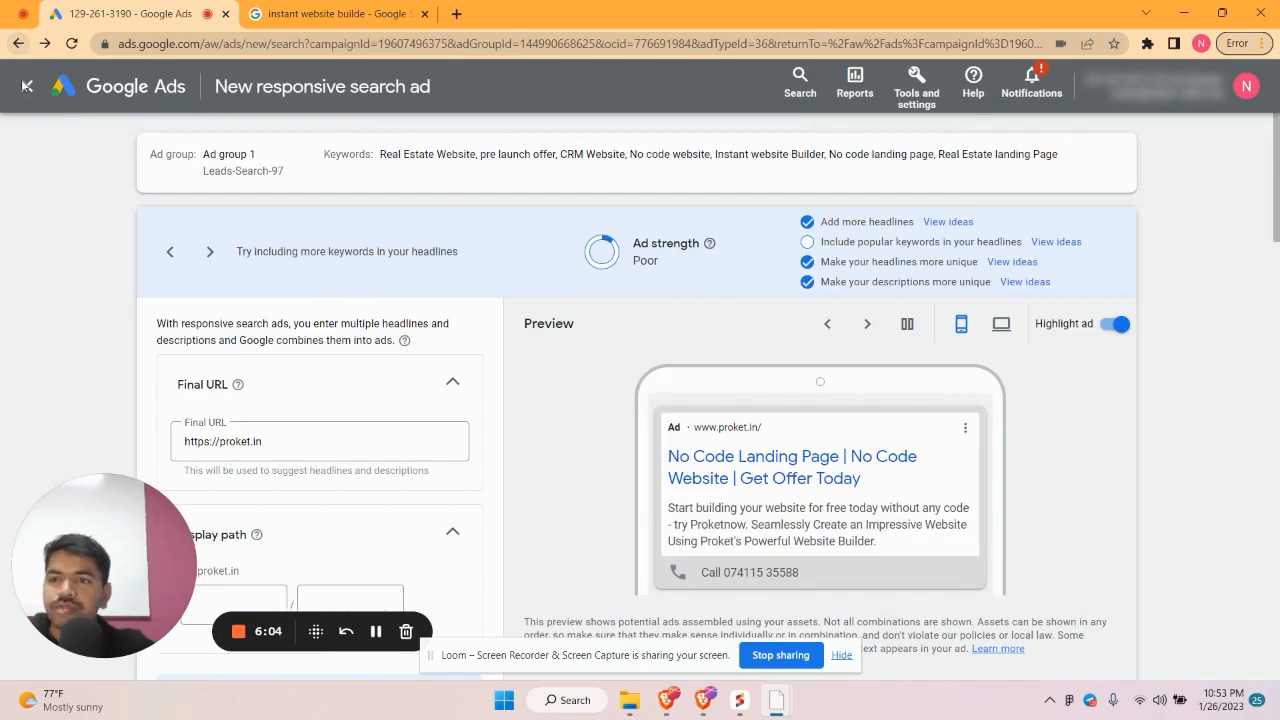
pyautogui.click(26, 86)
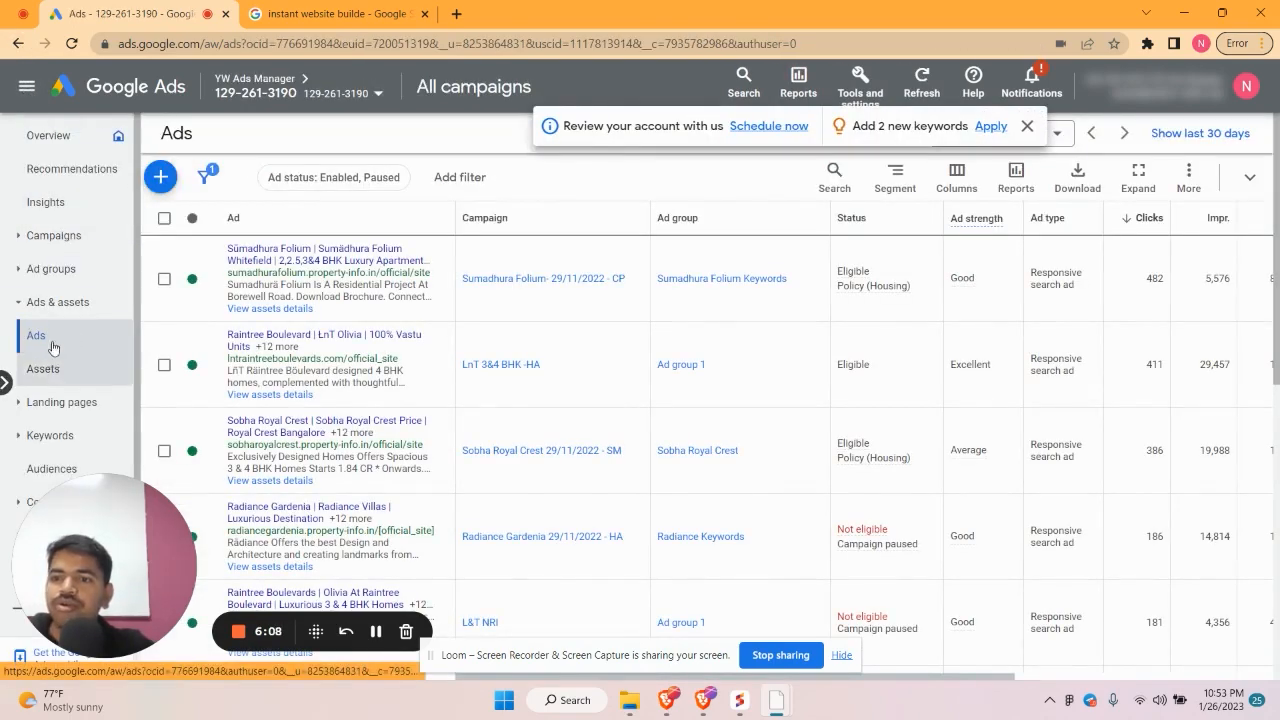
# Go to the Ad groups list and page through the table to the last page and back
pyautogui.click(55, 268)
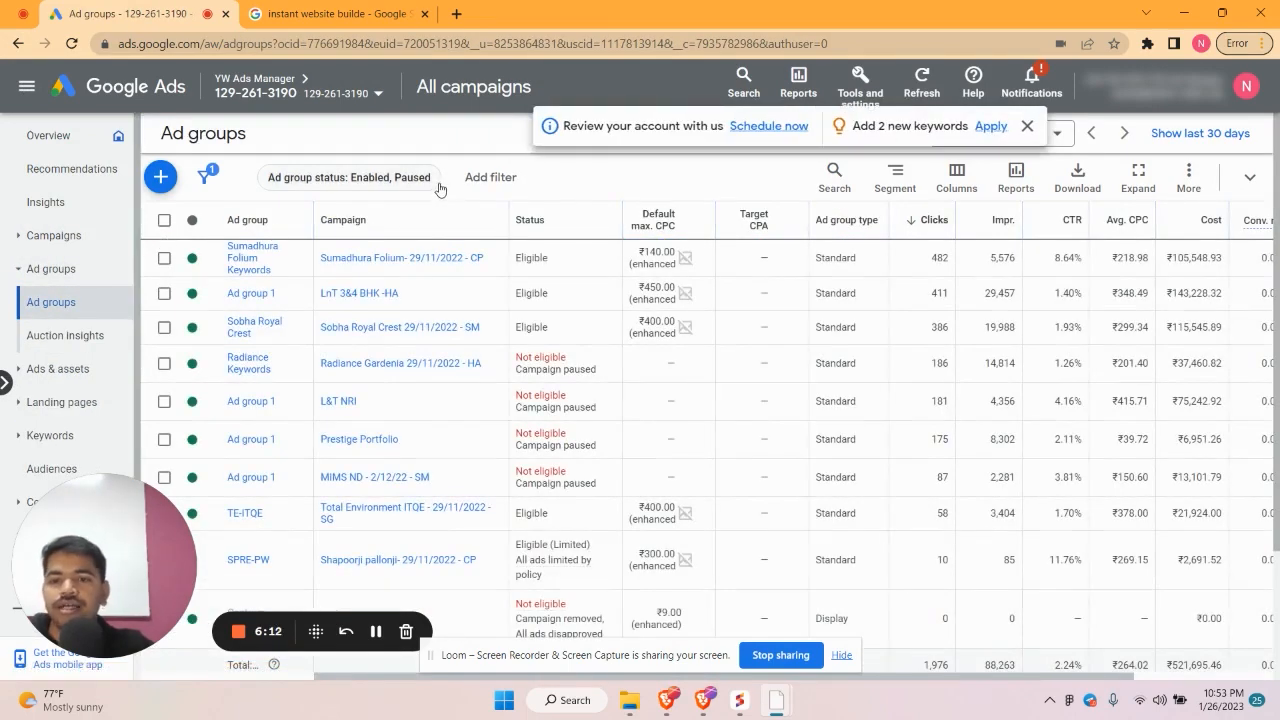
pyautogui.scroll(-2, 417, 505)
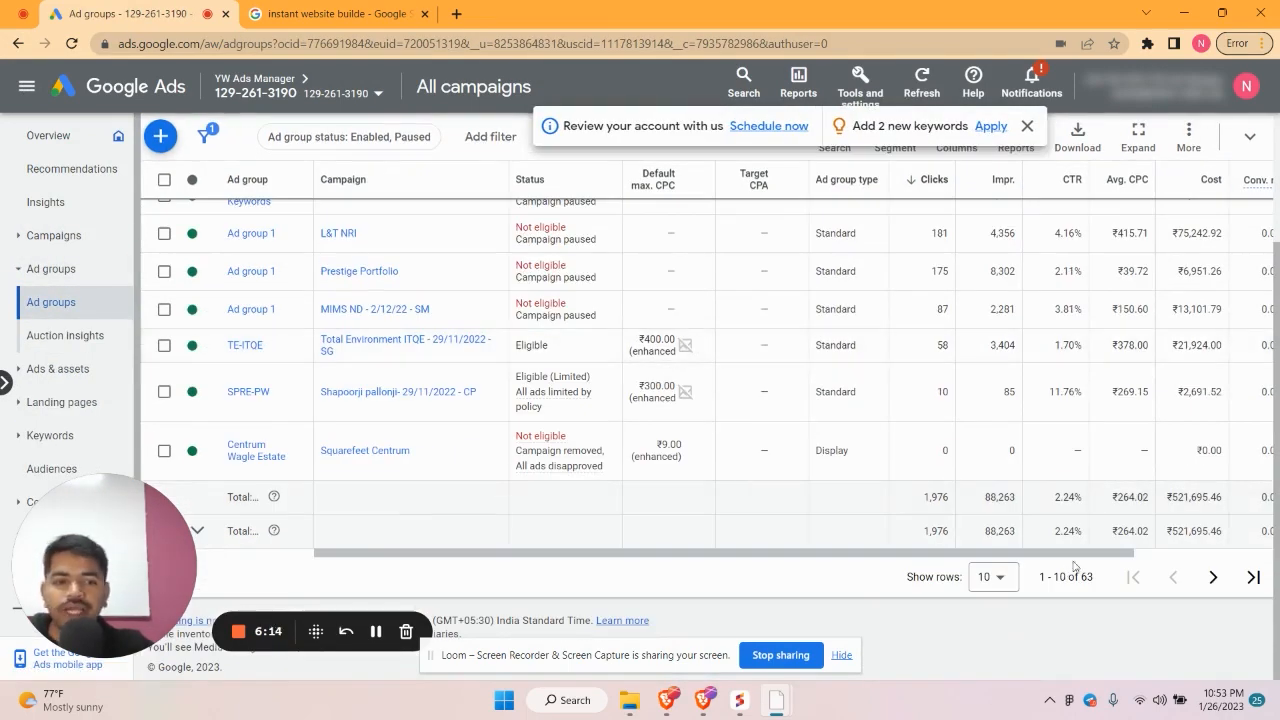
pyautogui.click(1251, 578)
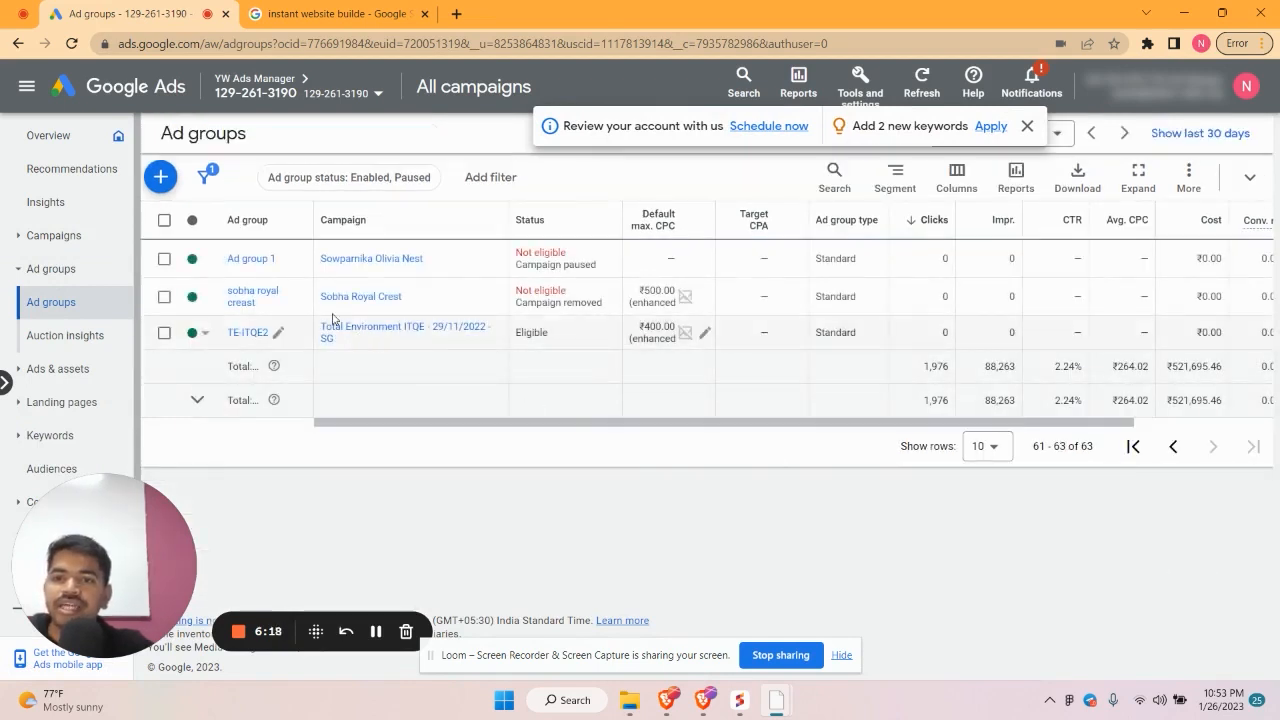
pyautogui.click(1173, 447)
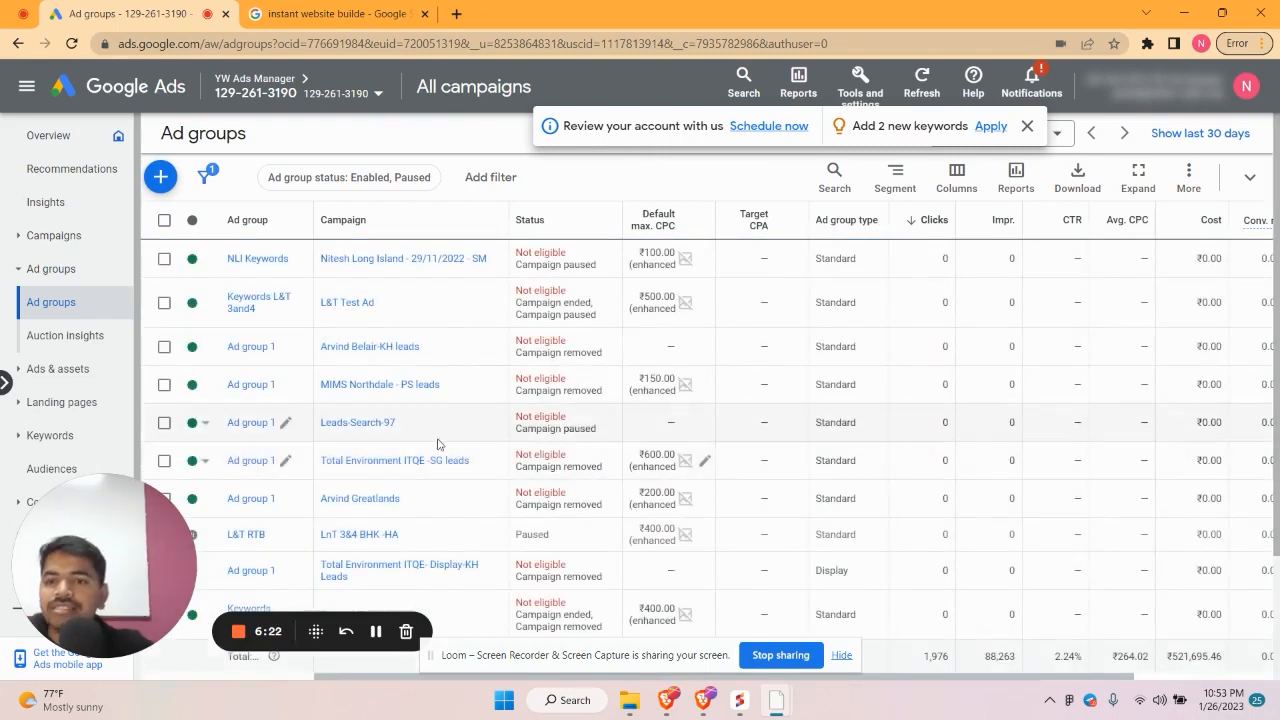
pyautogui.scroll(-3, 371, 494)
pyautogui.scroll(3, 400, 494)
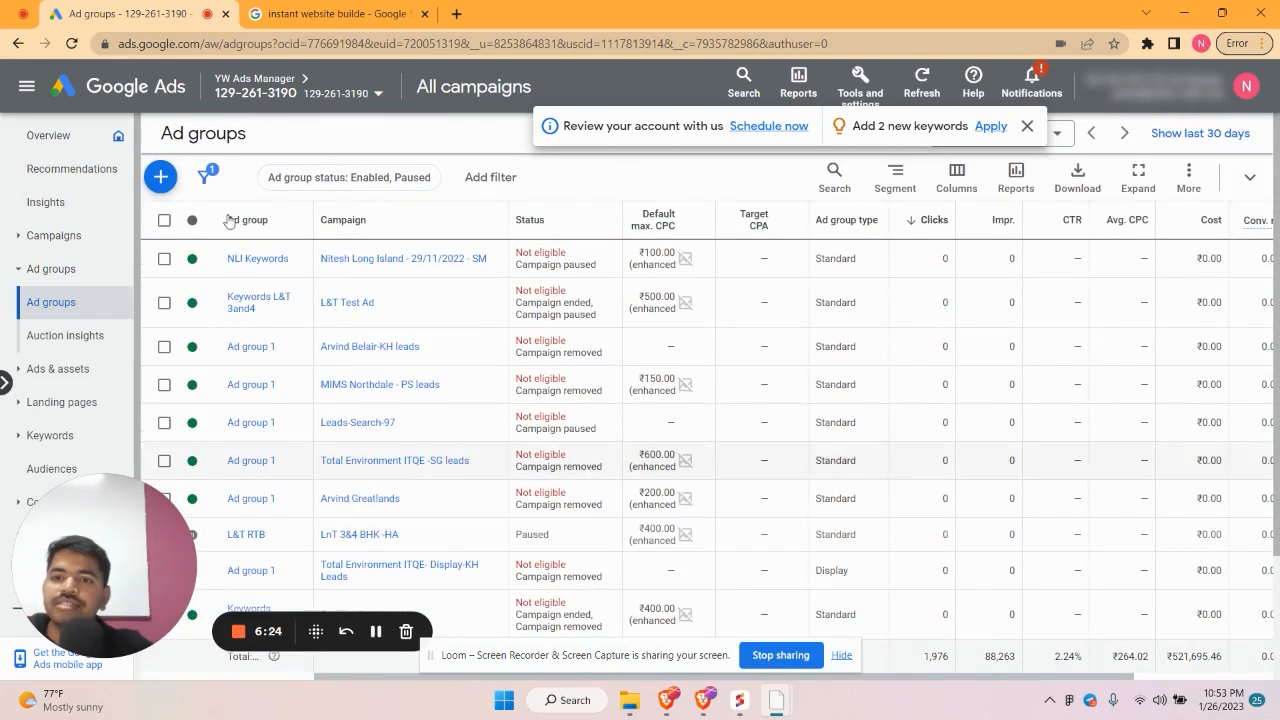
# Change the ad group status filter from enabled and paused to All
pyautogui.click(370, 177)
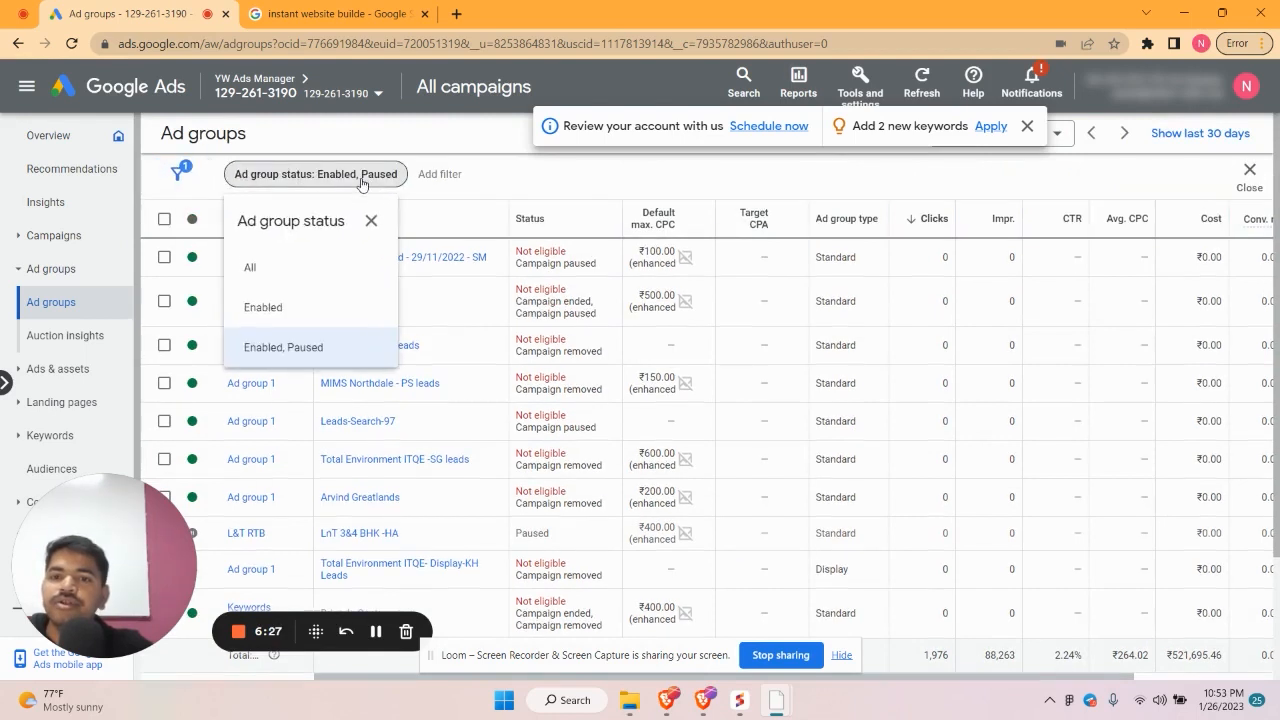
pyautogui.click(266, 346)
pyautogui.scroll(-3, 290, 480)
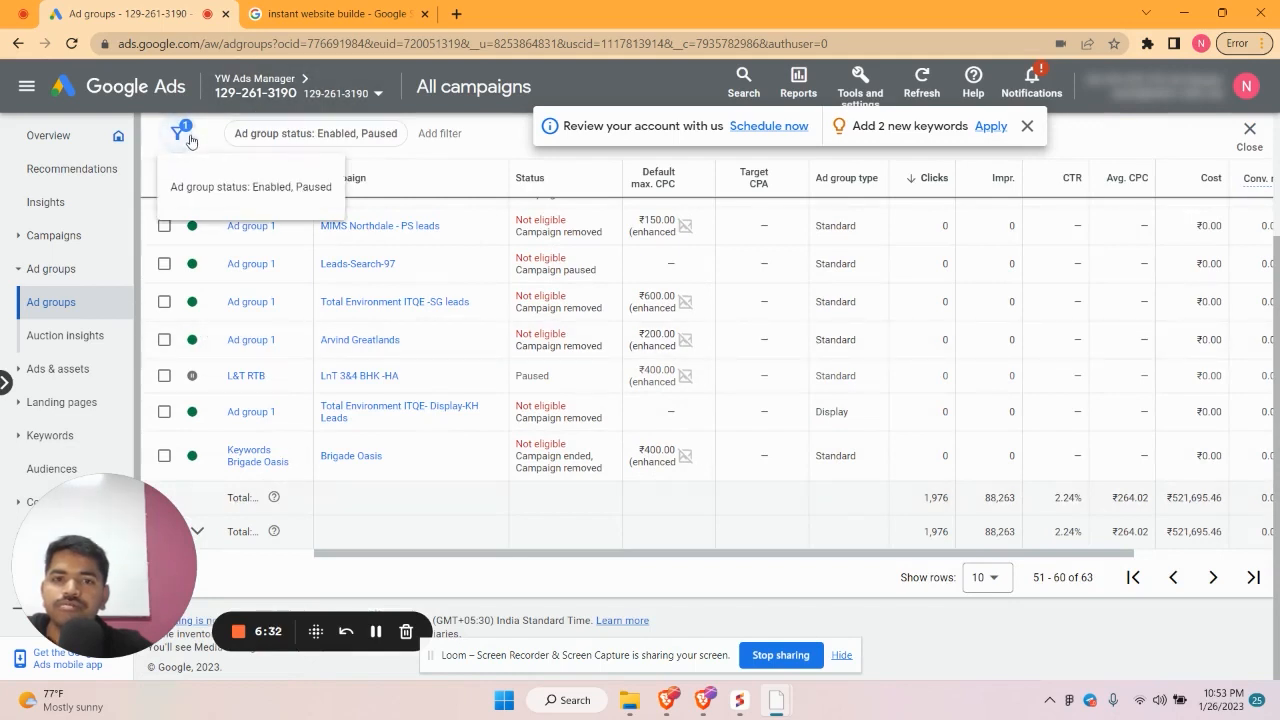
pyautogui.click(217, 190)
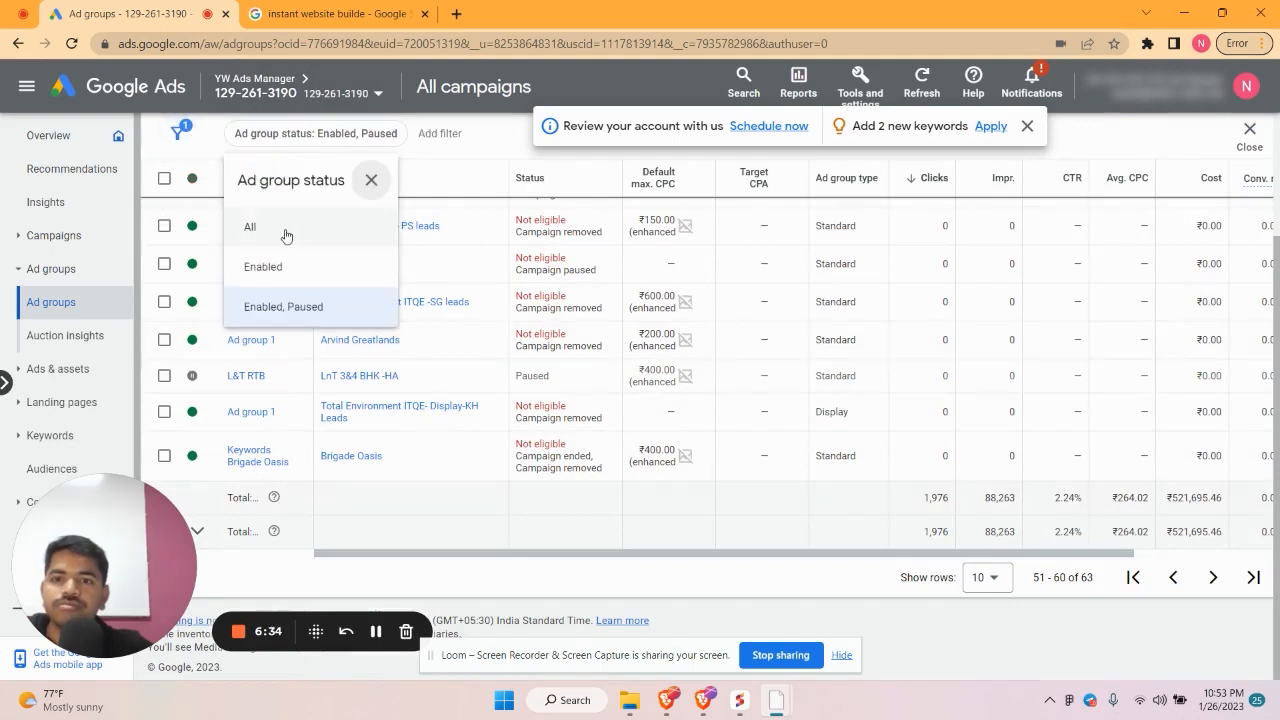
pyautogui.click(284, 228)
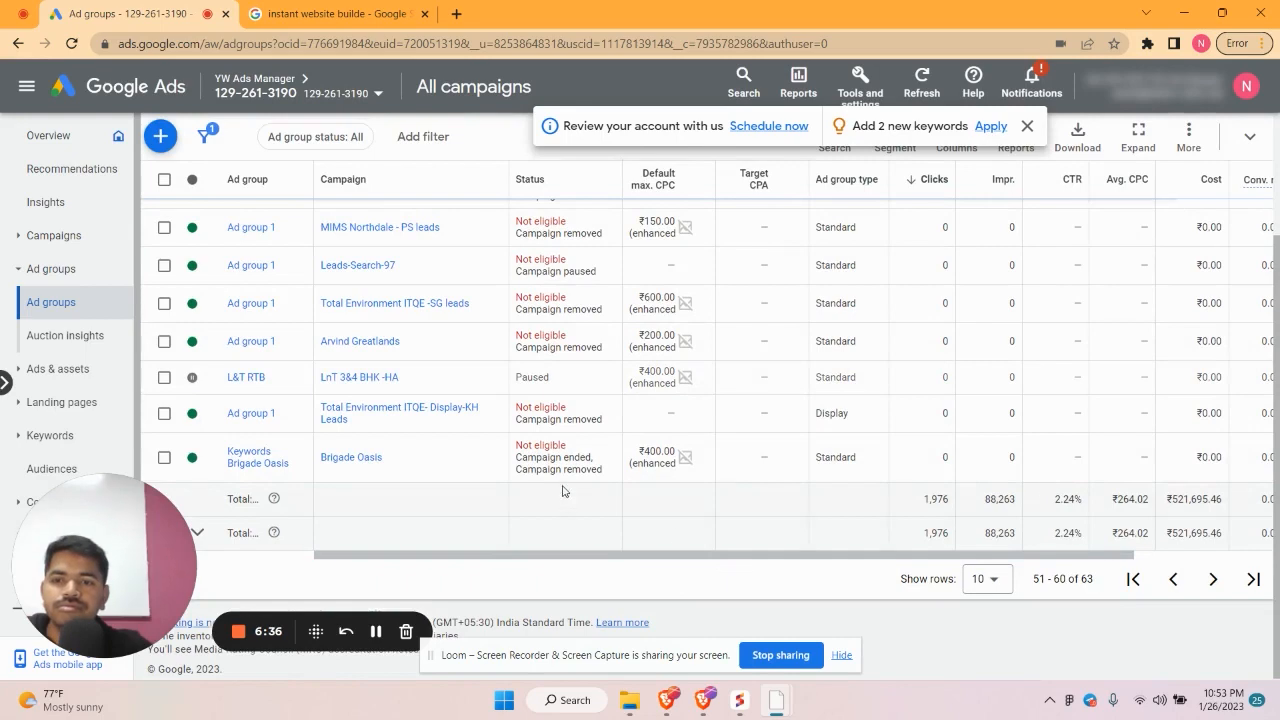
pyautogui.scroll(-3, 285, 440)
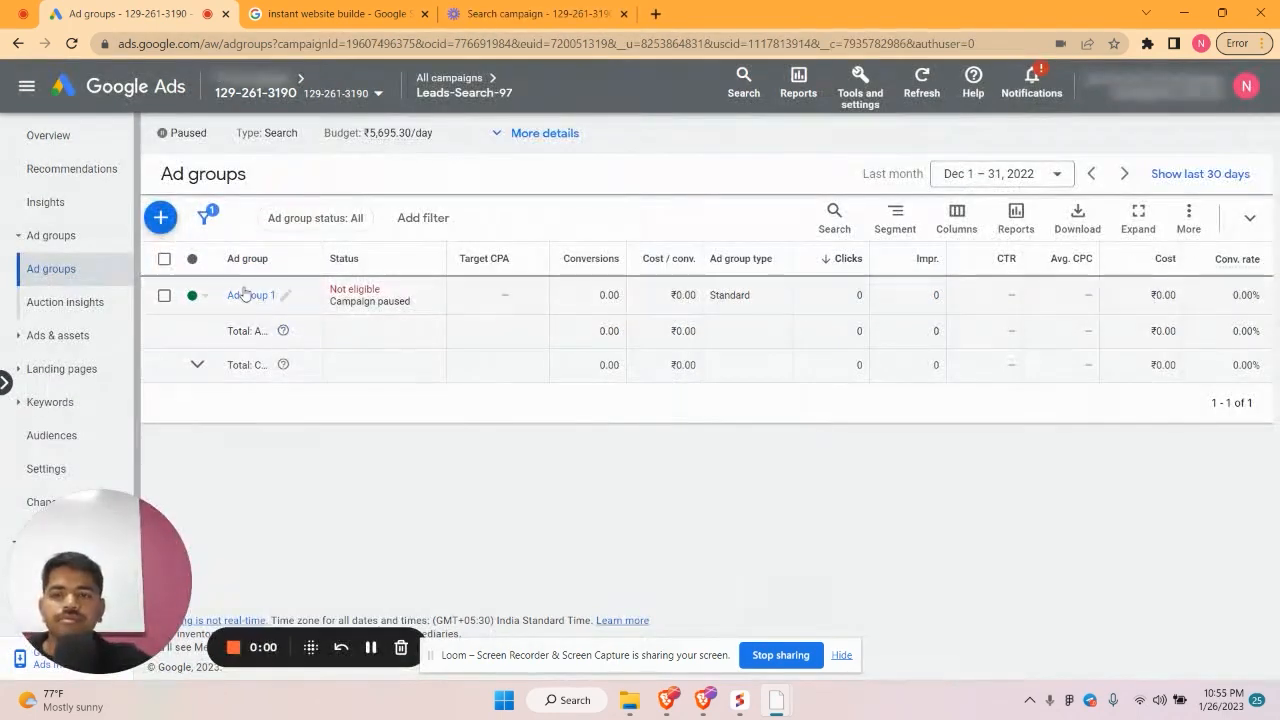
# Open Ad group 1's keywords and check Real Estate Website's match type, leaving it Broad match
pyautogui.moveTo(271, 294); pyautogui.dragTo(245, 292)
pyautogui.click(245, 296)
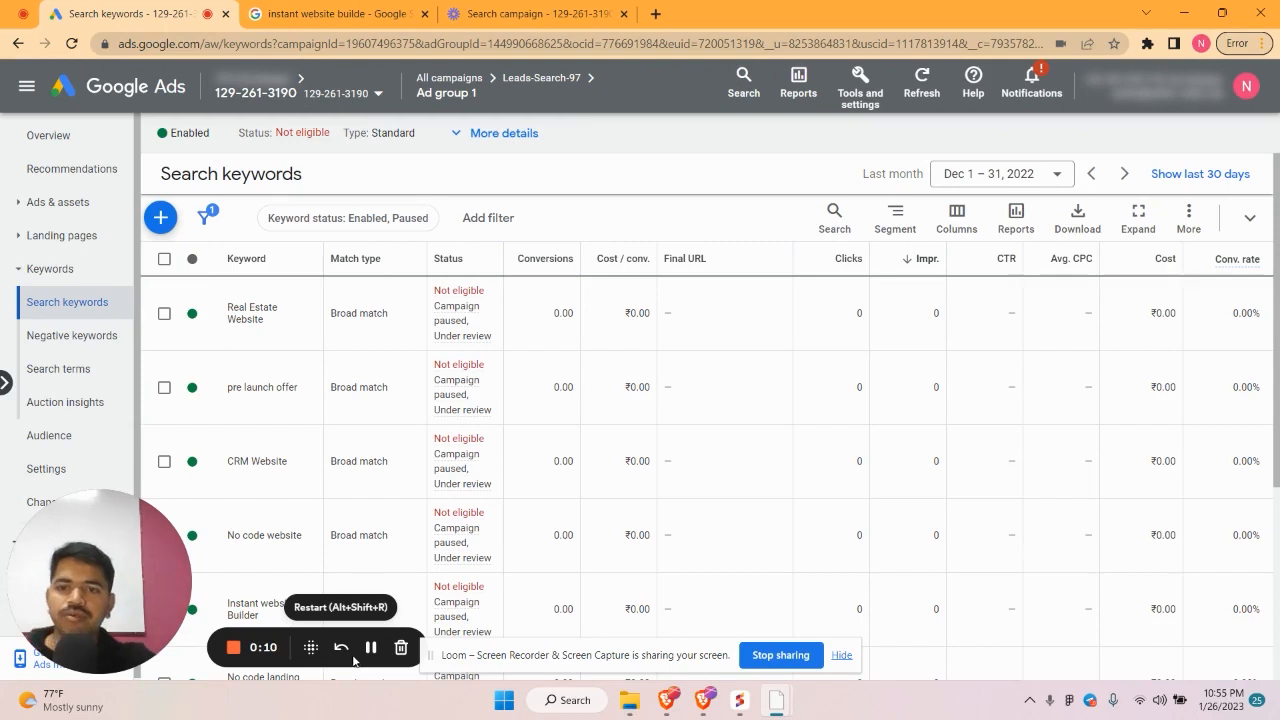
pyautogui.click(338, 314)
pyautogui.moveTo(351, 318)
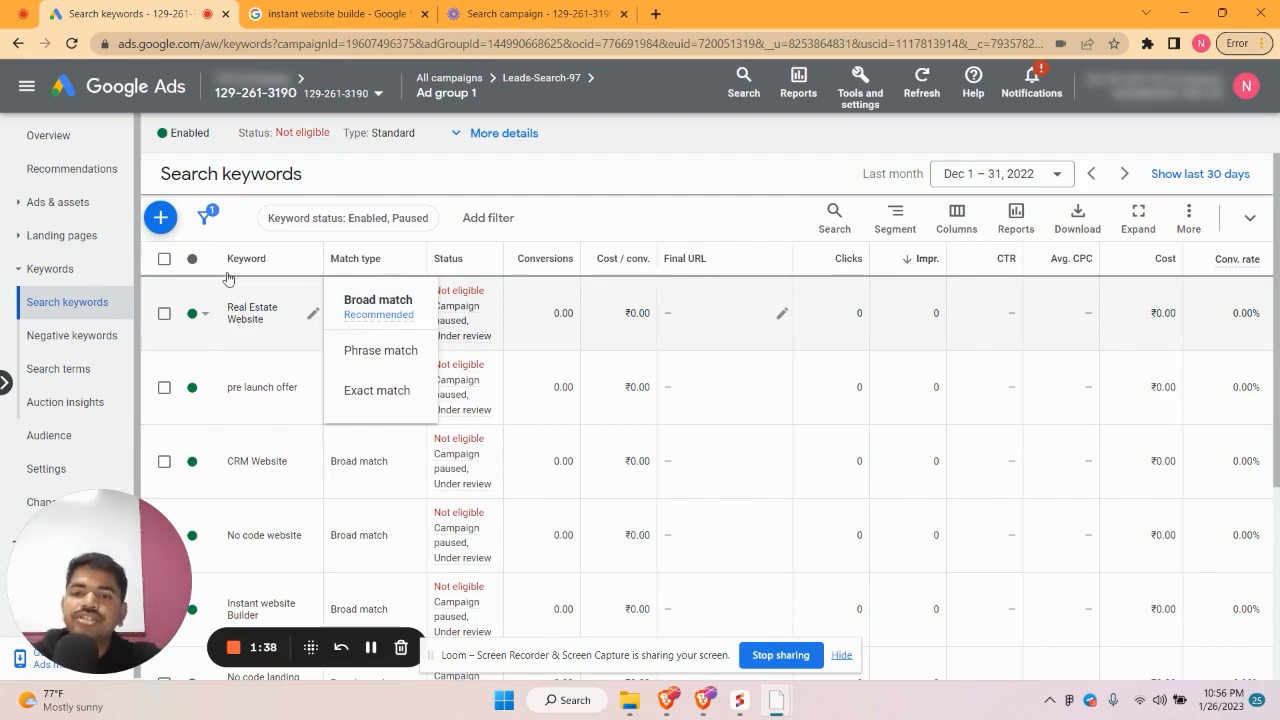
pyautogui.click(230, 232)
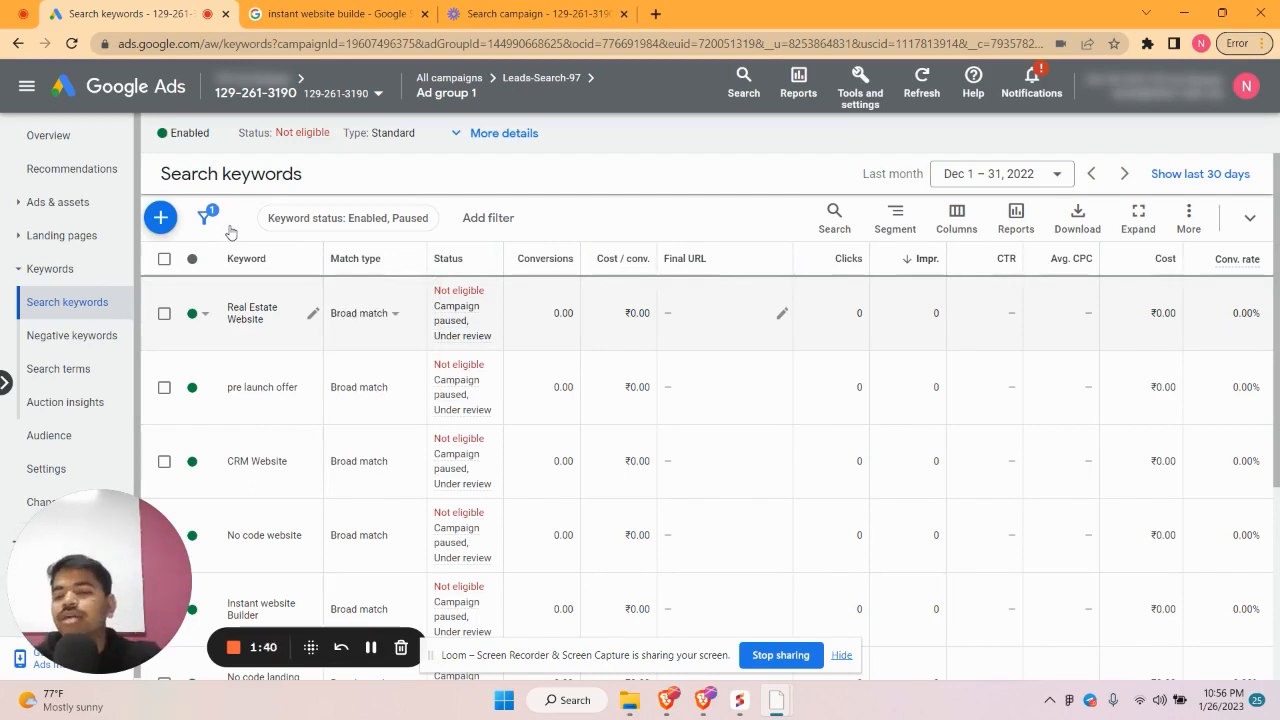